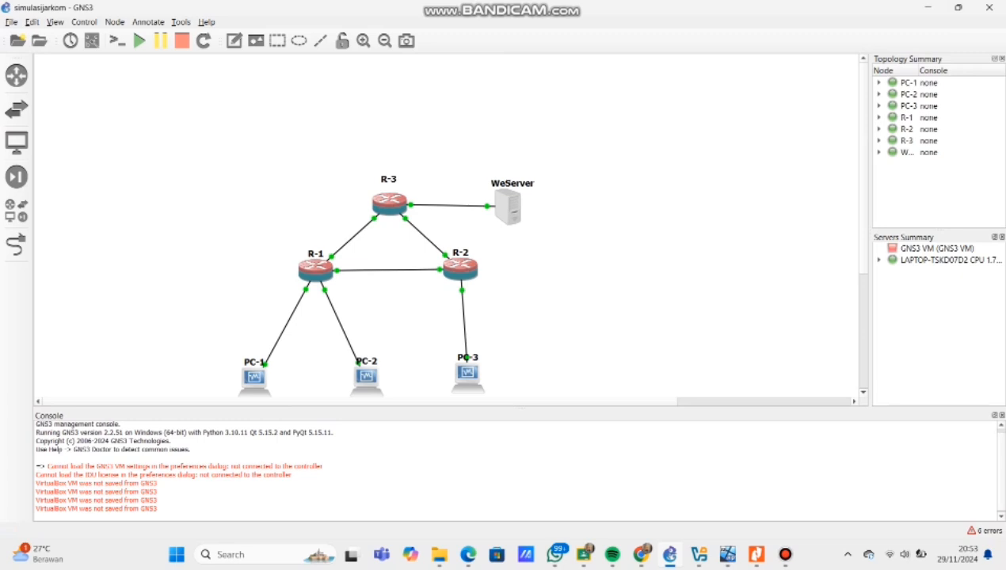
Step: Open the preferences at the list of VirtualBox VM templates
click(11, 21)
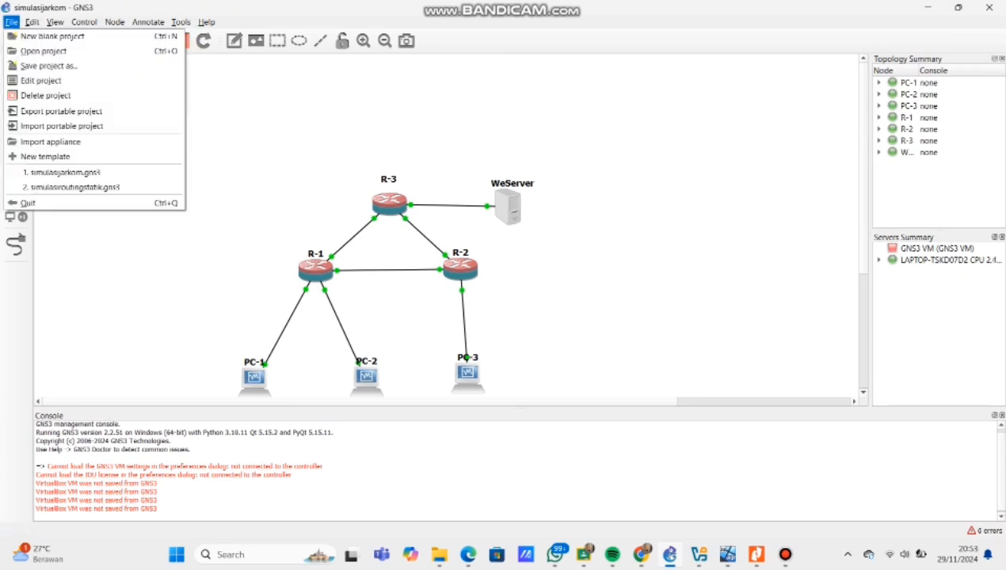
click(11, 22)
click(84, 21)
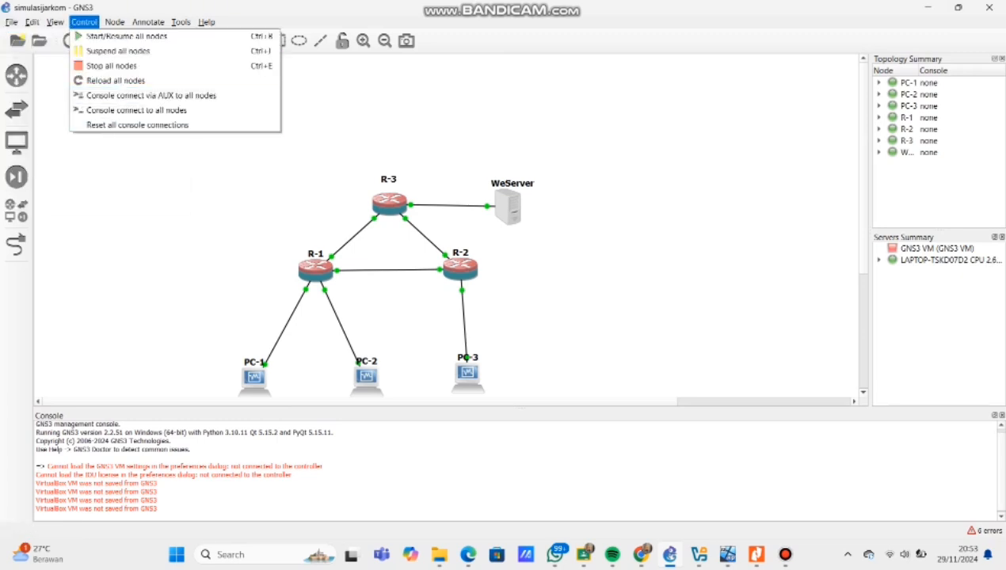
mouse_move(31, 21)
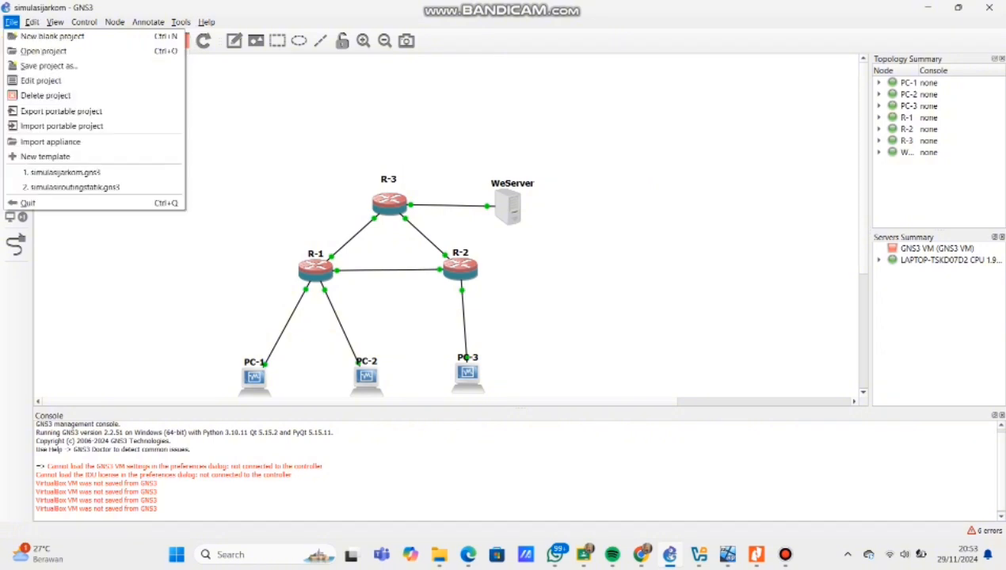
click(48, 80)
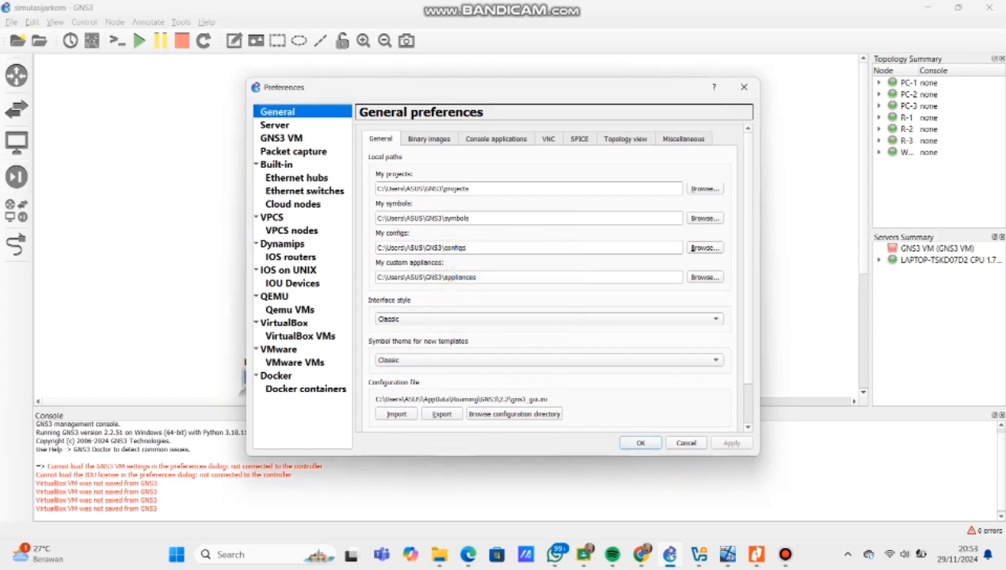
click(300, 337)
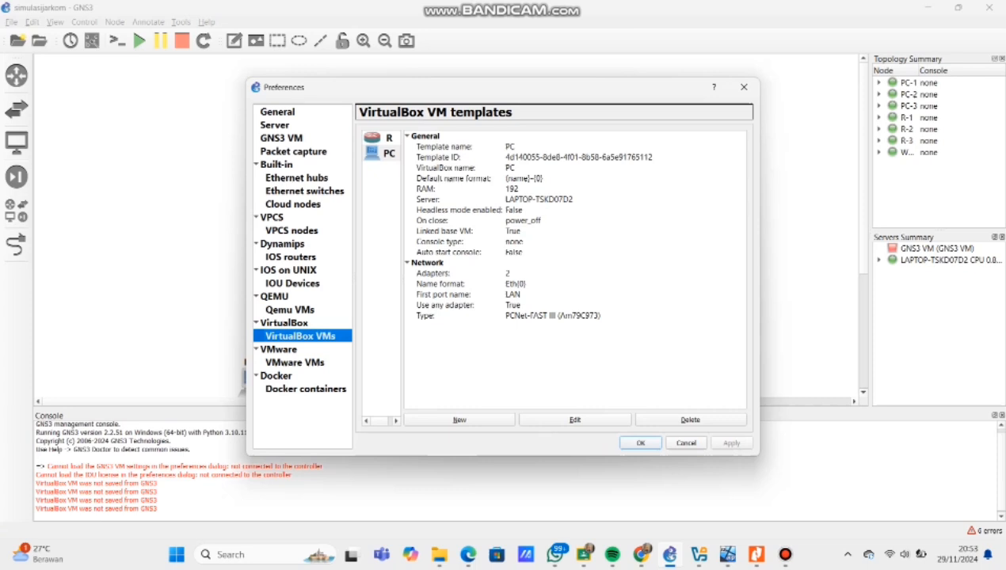
Step: Compare the general and network details of the R and PC virtual machine templates
click(387, 137)
click(388, 153)
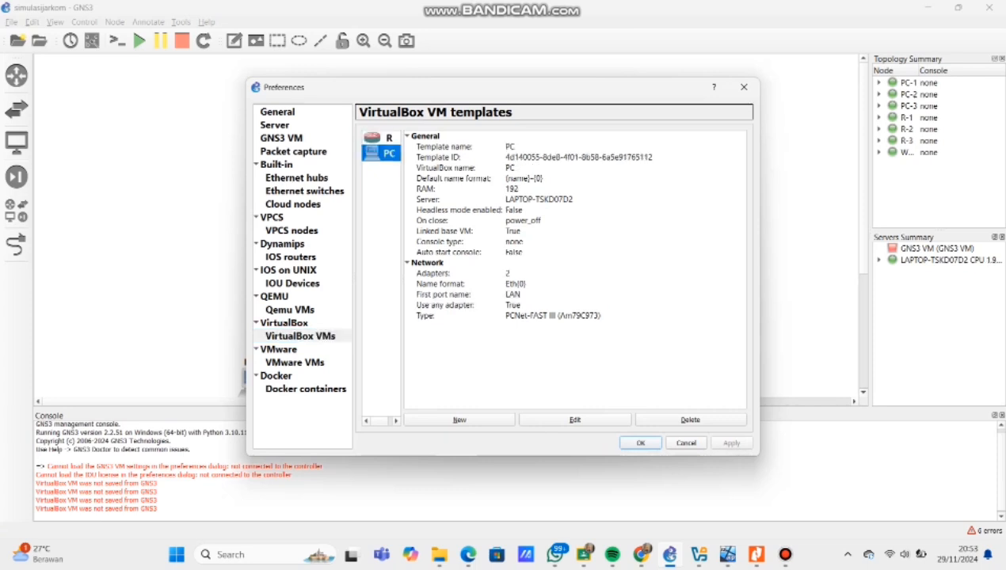
click(388, 138)
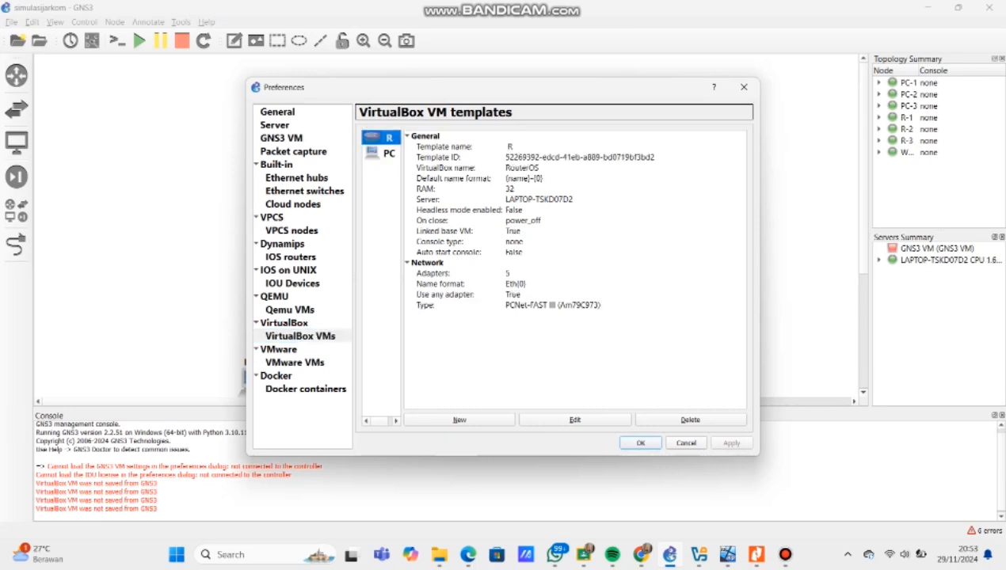
click(388, 154)
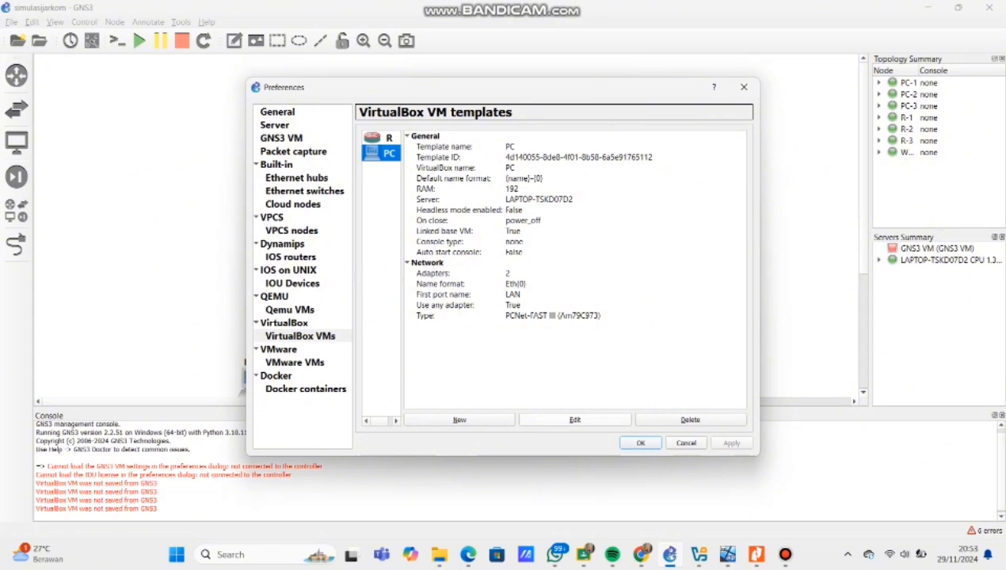
Step: Open the PC template's network settings for editing and choose PCNet-FAST III (Am79C973) as the adapter type
click(576, 420)
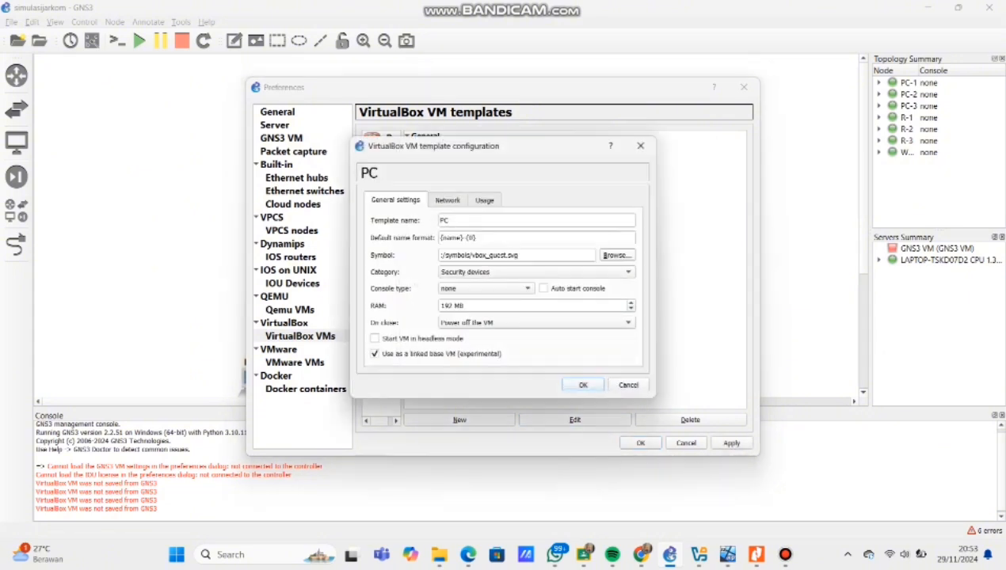
click(447, 200)
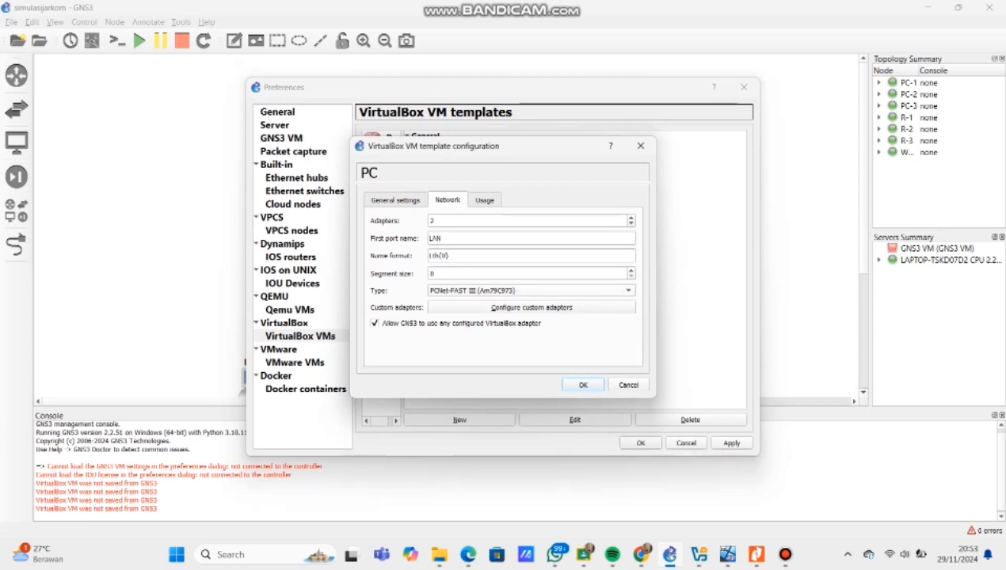
click(532, 290)
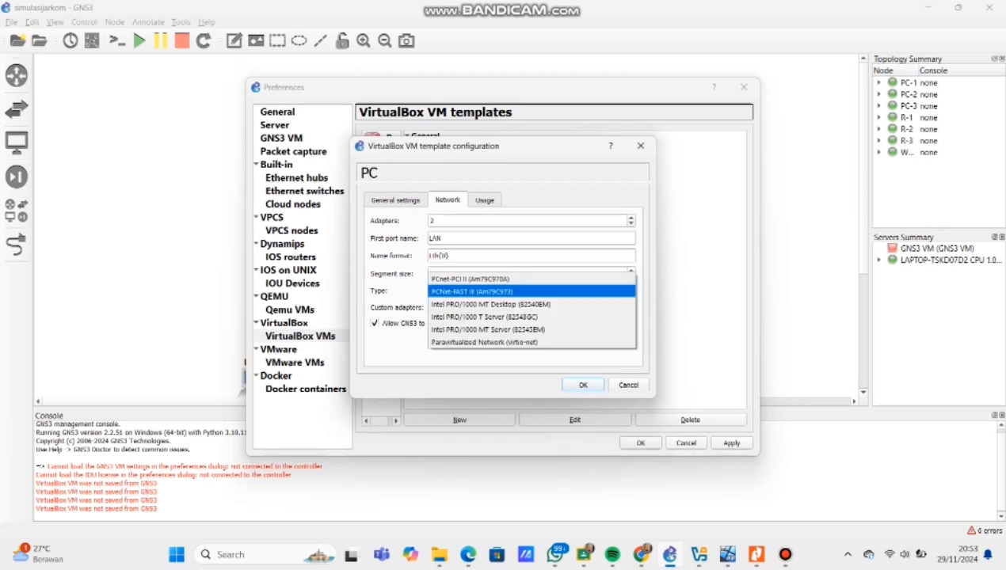
click(532, 292)
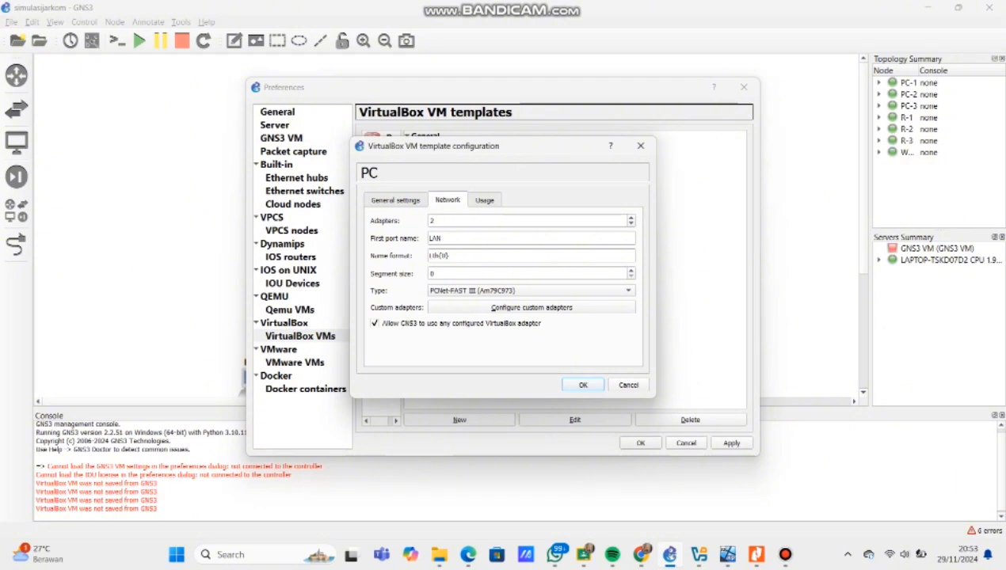
Step: Check the PC template's custom adapter port names and types, and accept the template configuration
click(532, 308)
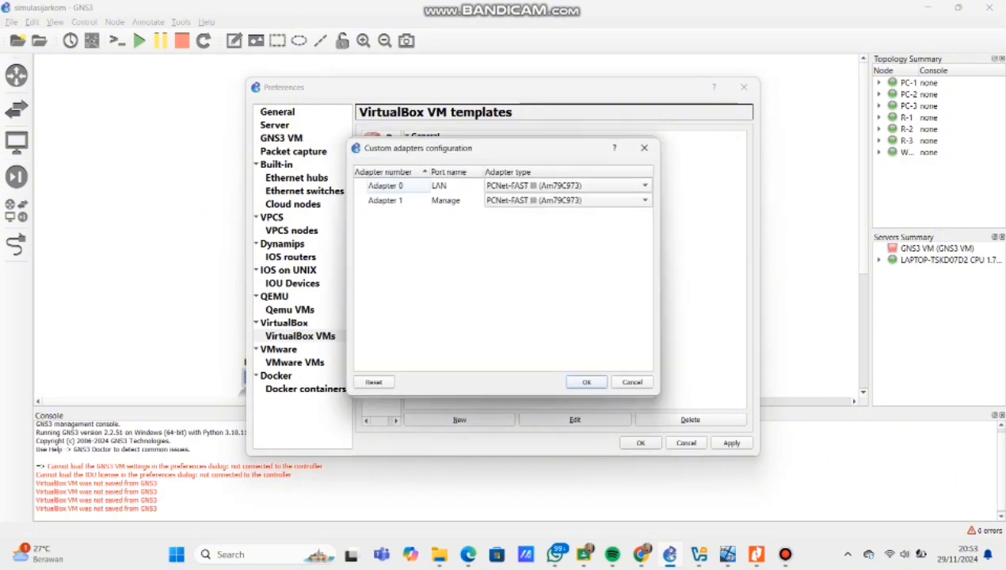
click(446, 200)
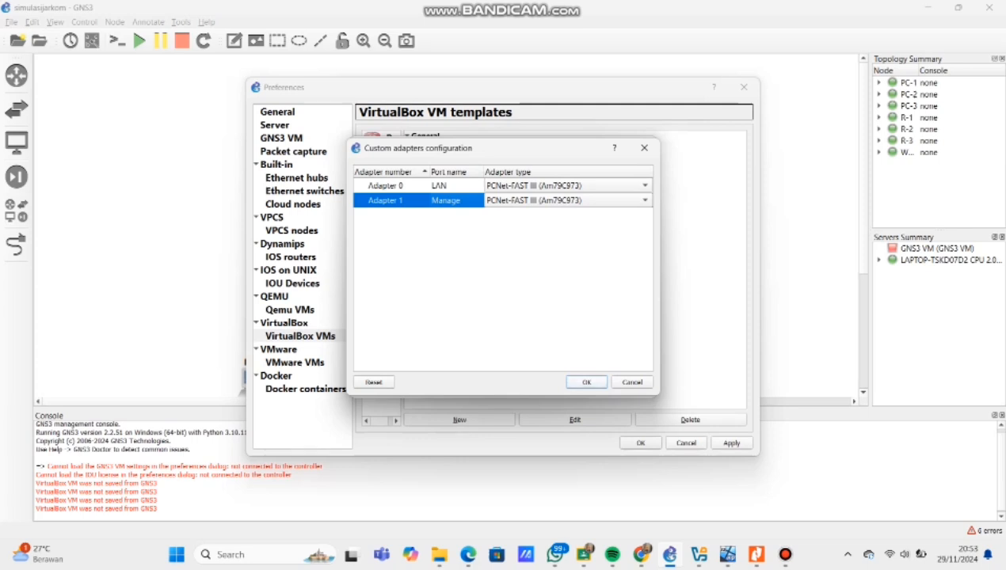
click(586, 382)
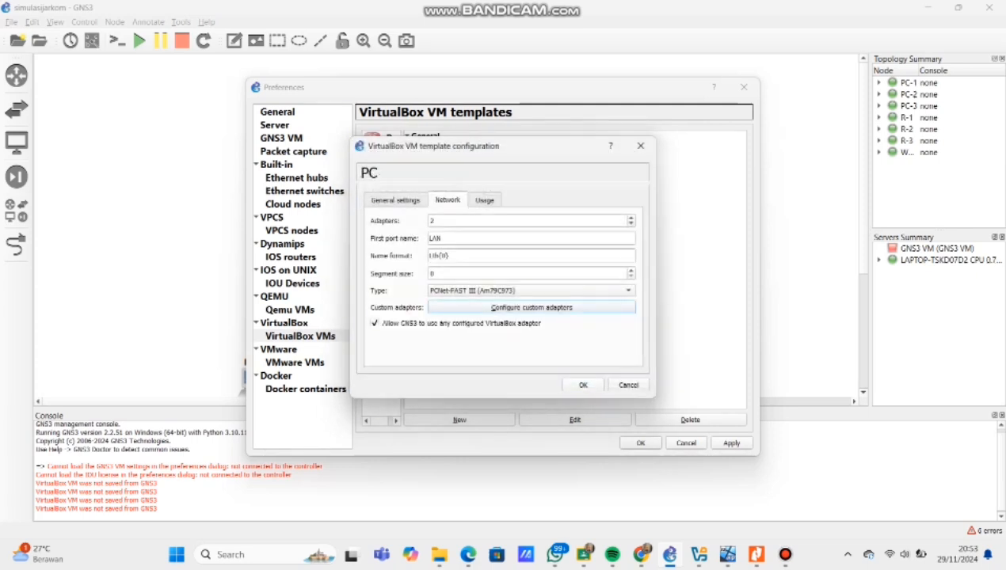
click(583, 385)
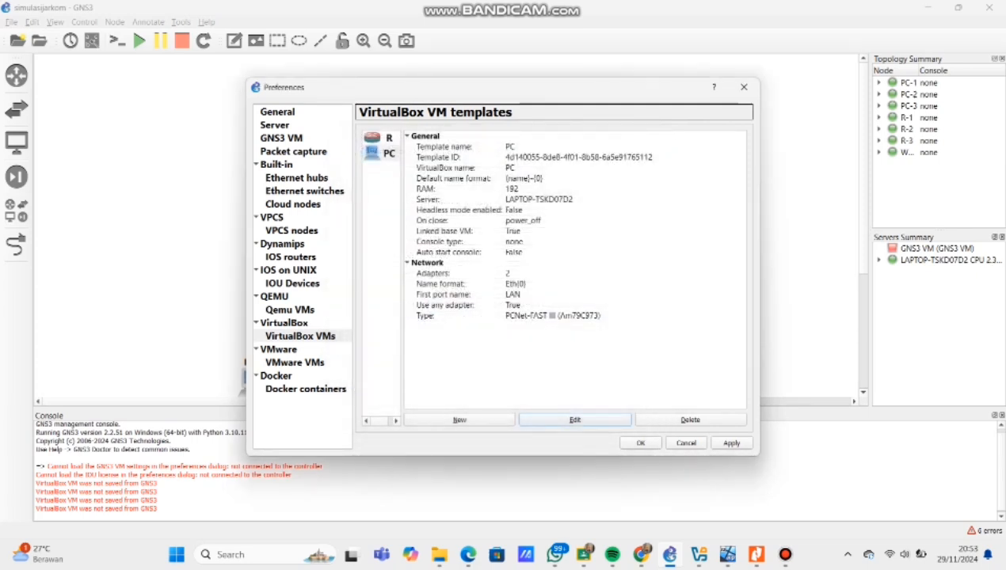
Step: Review the R router template's general and network settings and accept its configuration
click(388, 138)
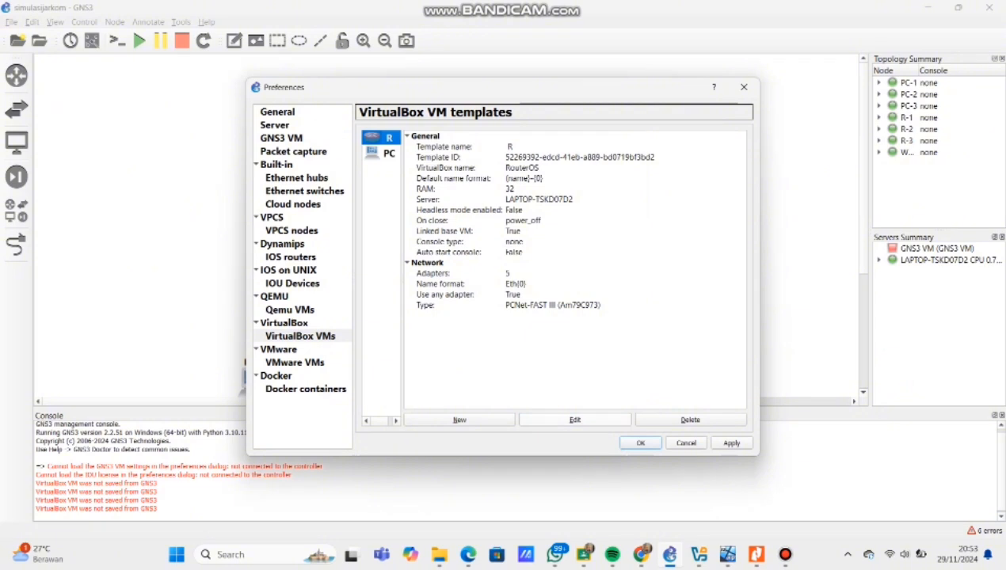
click(575, 420)
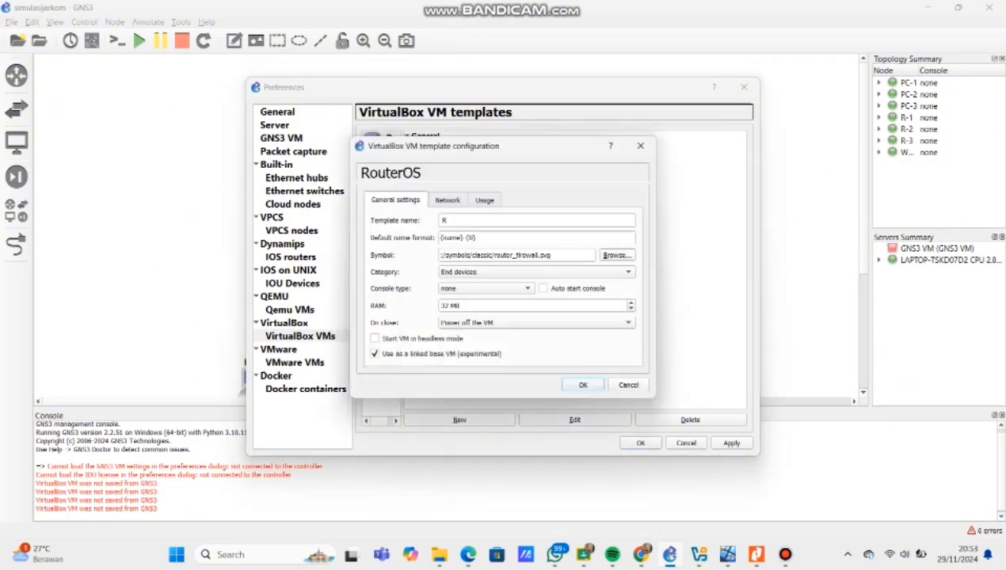
key(ctrl+Tab)
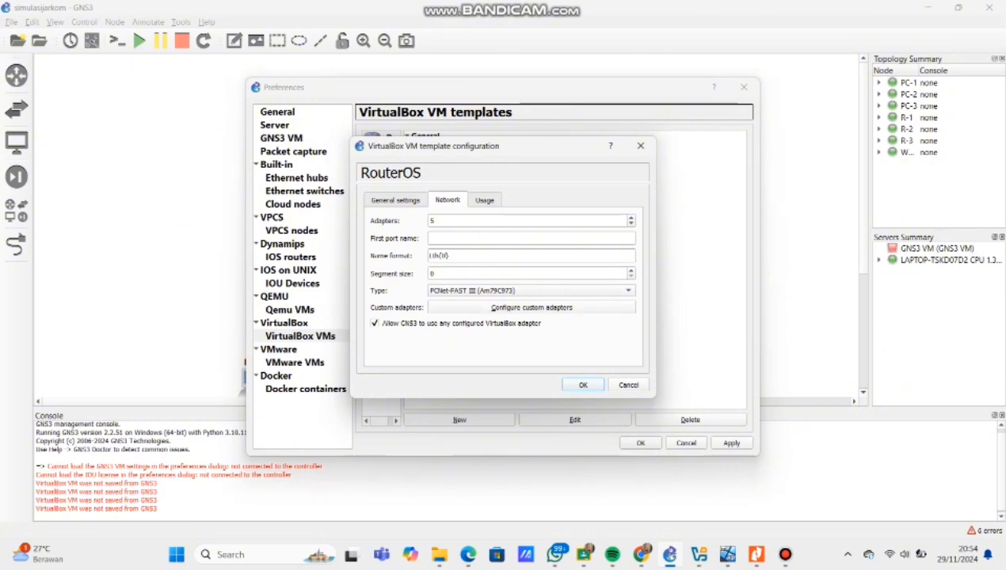
key(Return)
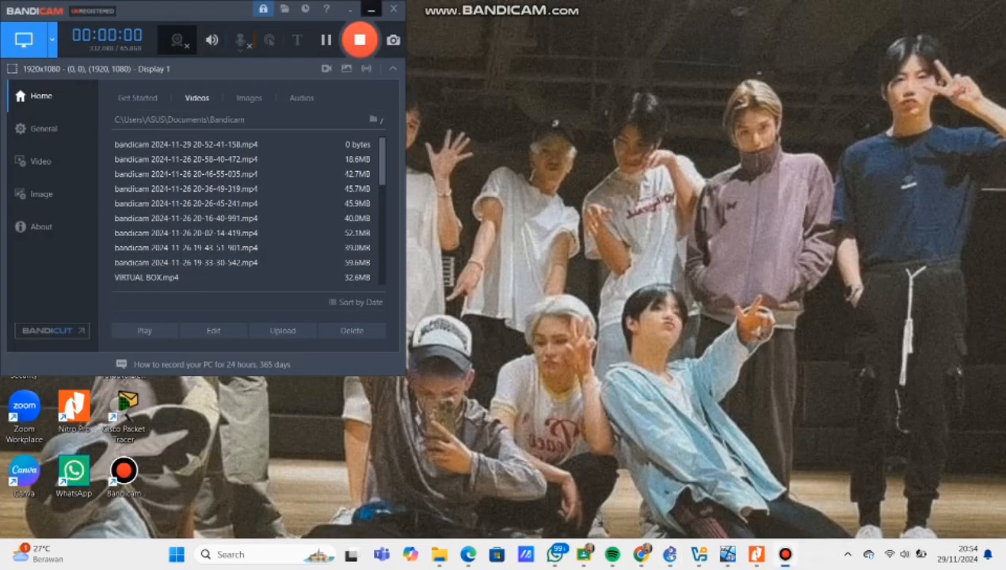
click(792, 475)
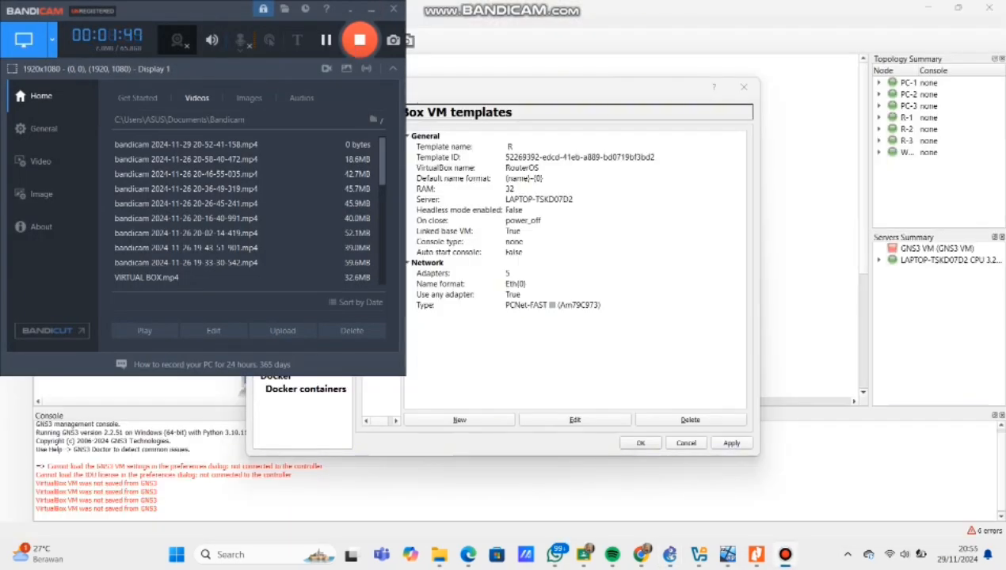
click(371, 9)
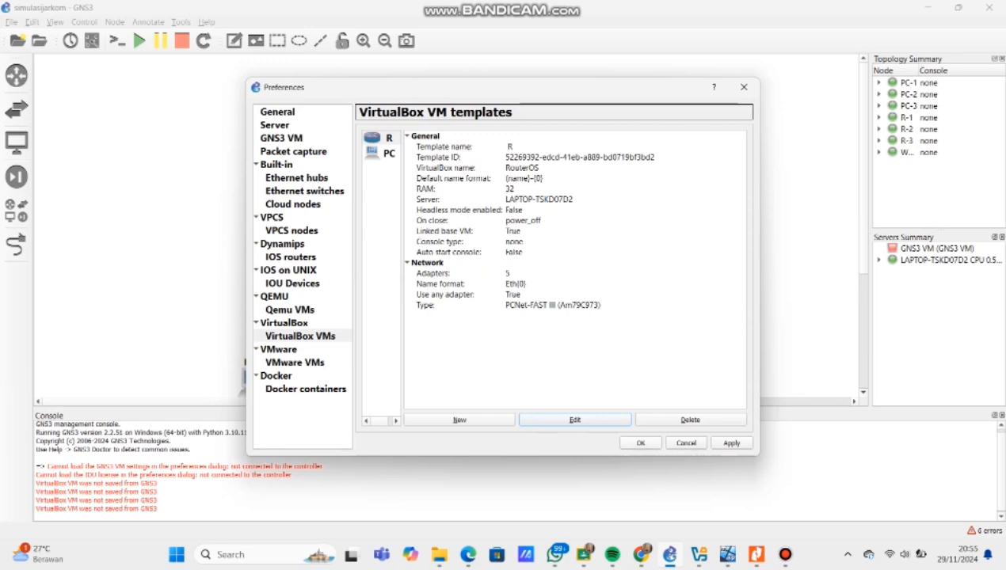
Step: Recheck the PC template's general and network settings, accept them, and close the preferences
click(384, 153)
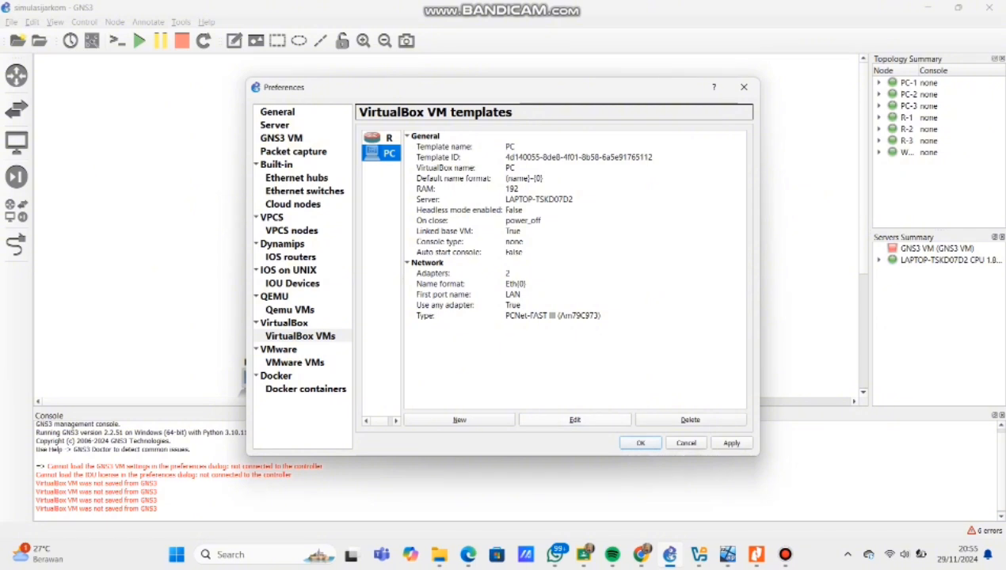
click(574, 420)
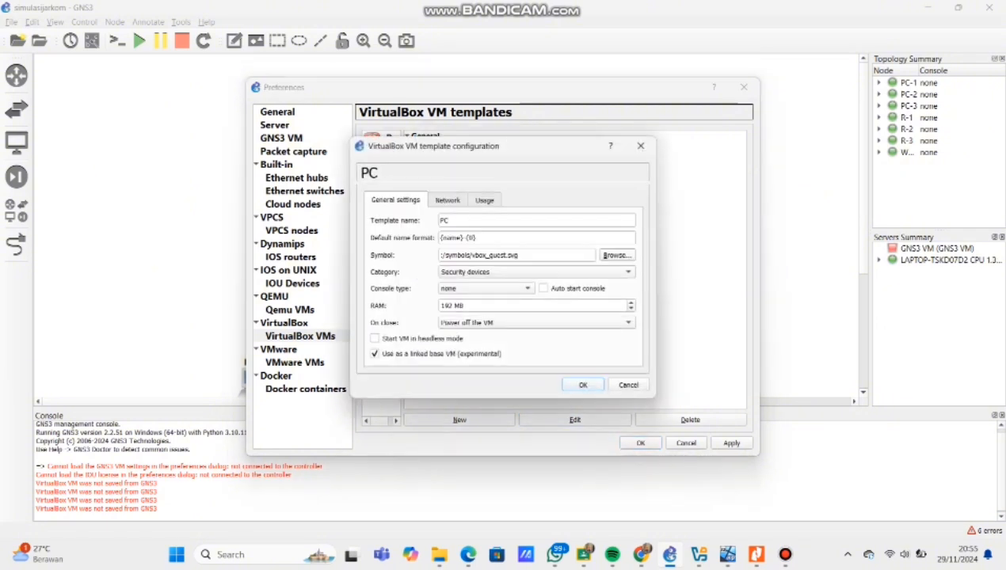
click(447, 200)
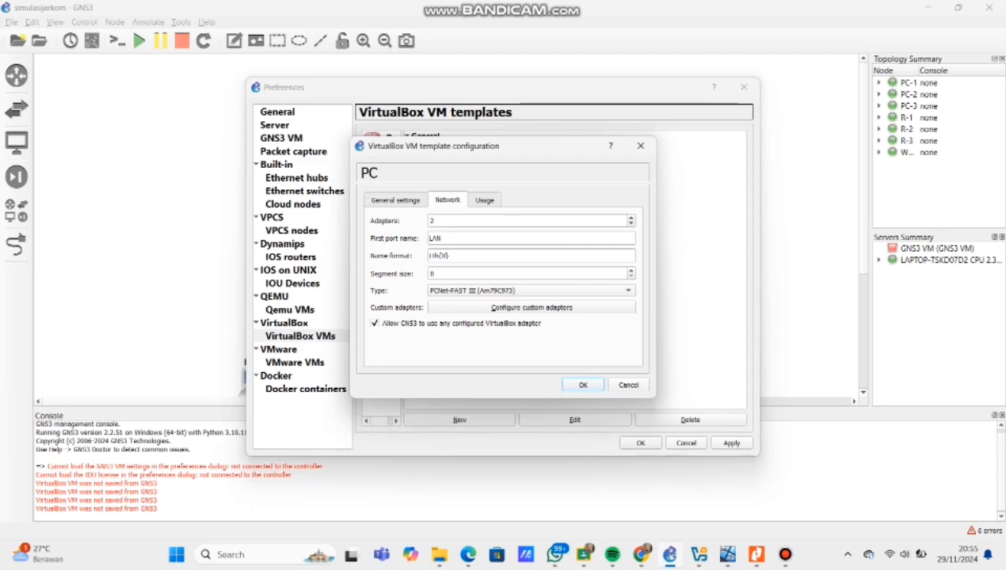
click(583, 385)
click(641, 443)
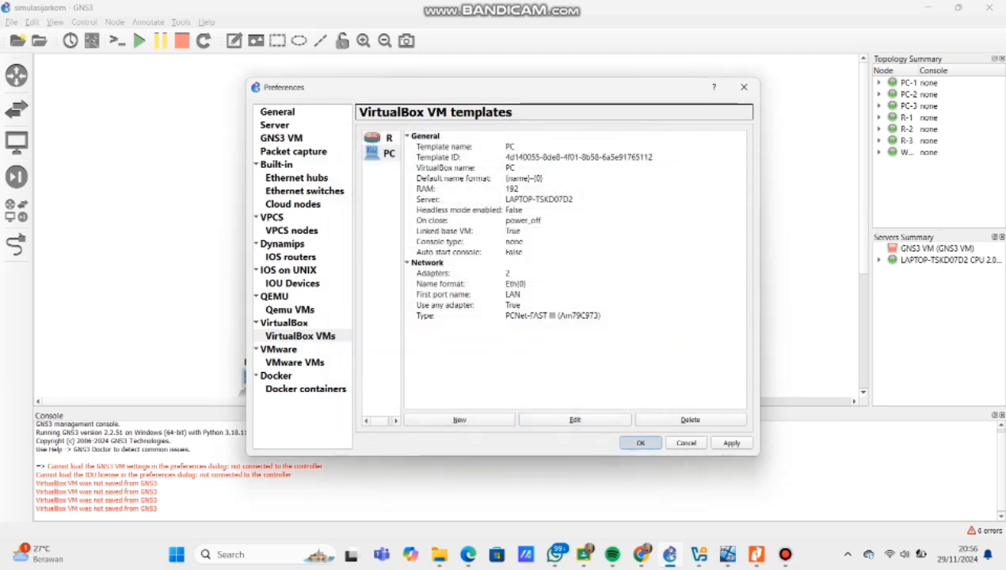
Step: Show the list of all available devices beside the topology, review it, and hide it again
scroll(443, 230, down, 2)
scroll(366, 140, up, 2)
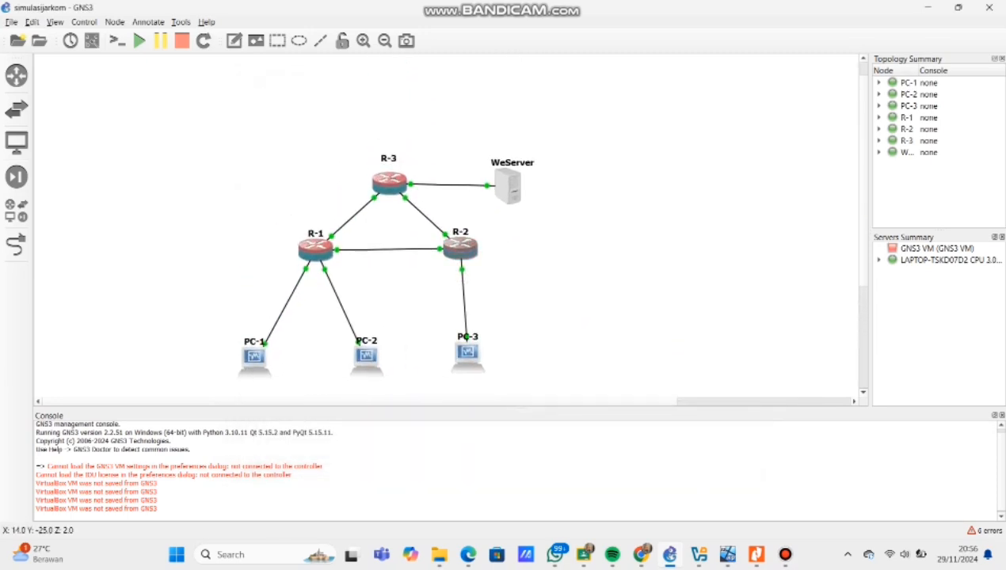
click(17, 210)
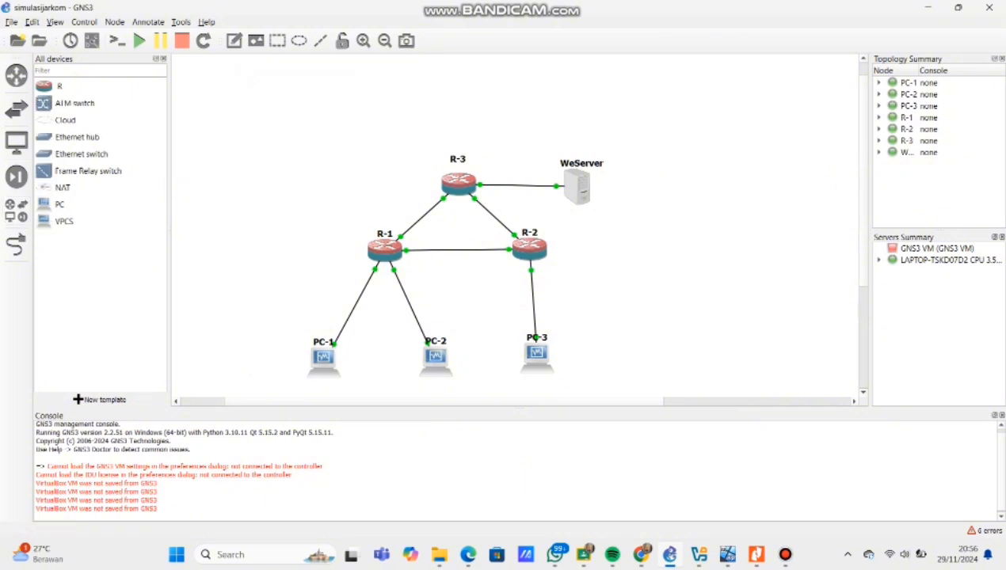
scroll(455, 242, down, 1)
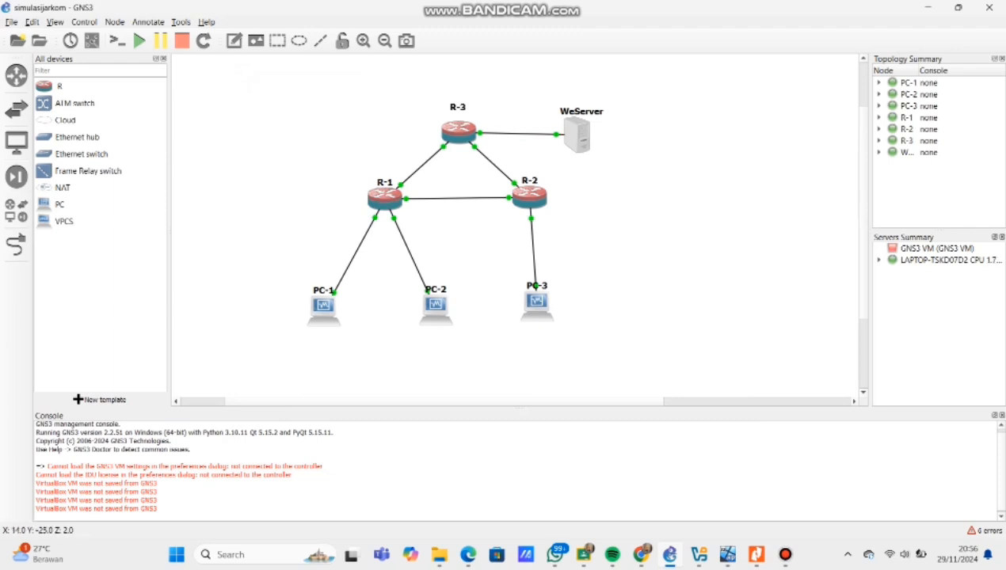
mouse_move(385, 198)
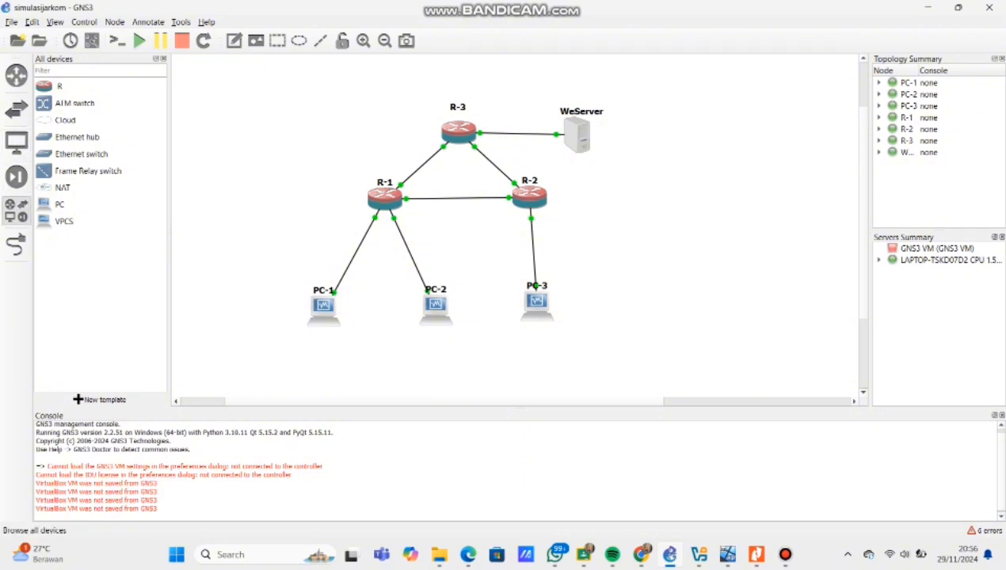
click(17, 210)
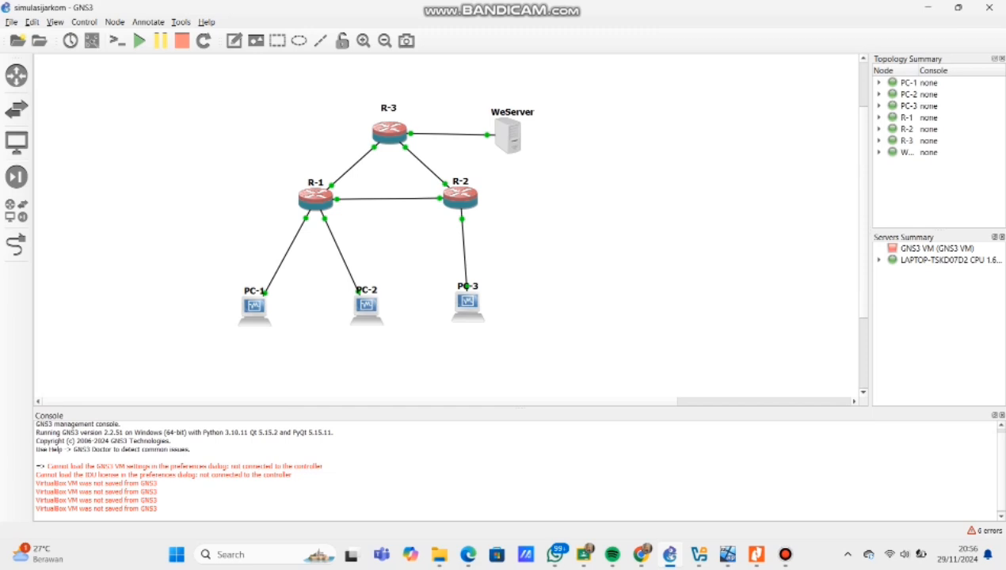
Step: Bring up the running PC-1 virtual machine window in VirtualBox and minimise it after viewing
click(785, 555)
mouse_move(699, 555)
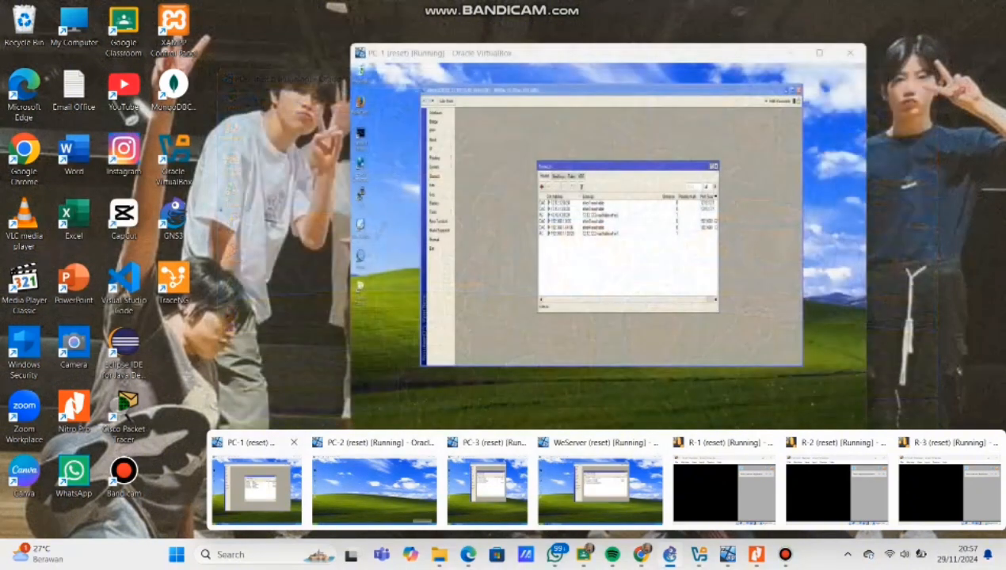
click(256, 491)
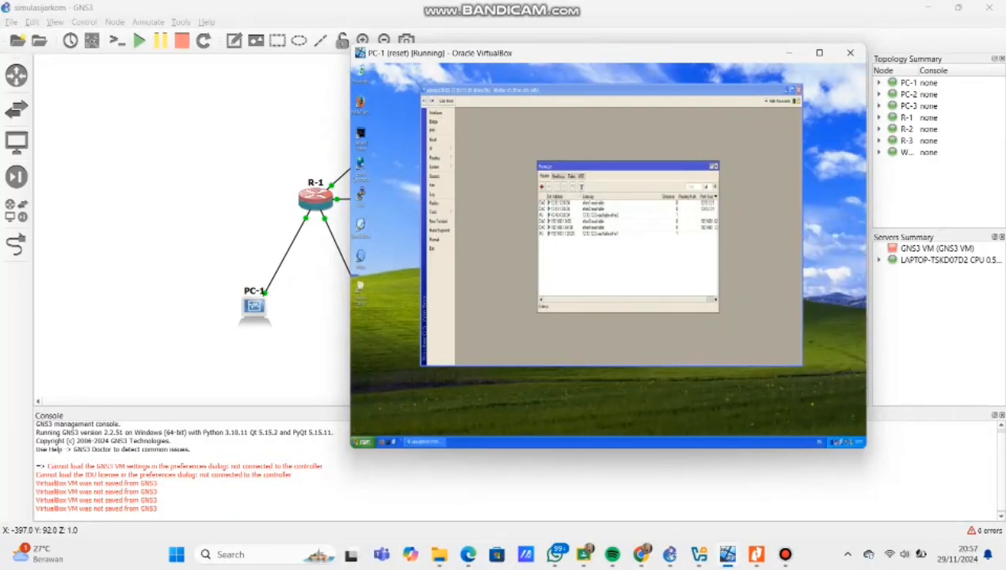
click(790, 52)
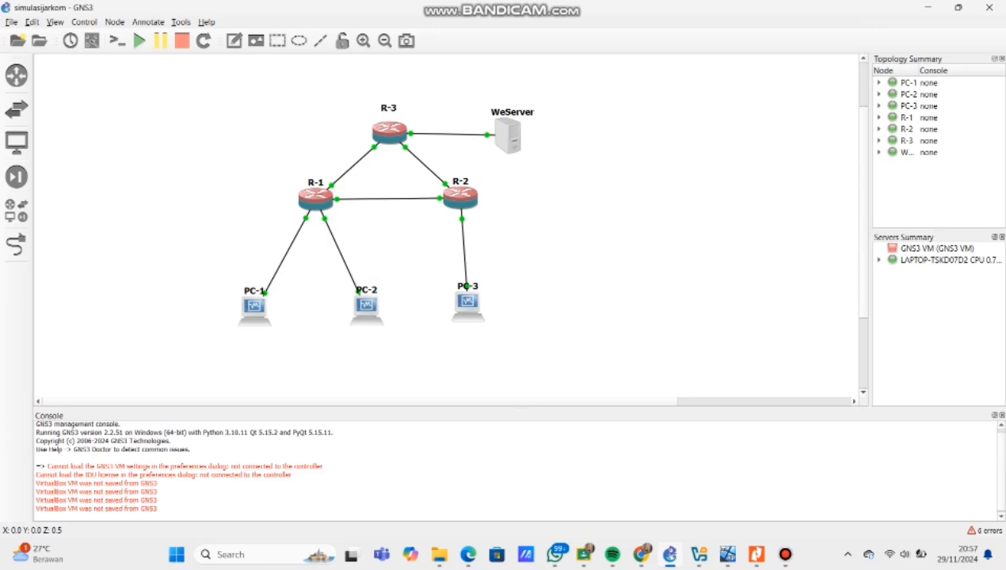
mouse_move(699, 555)
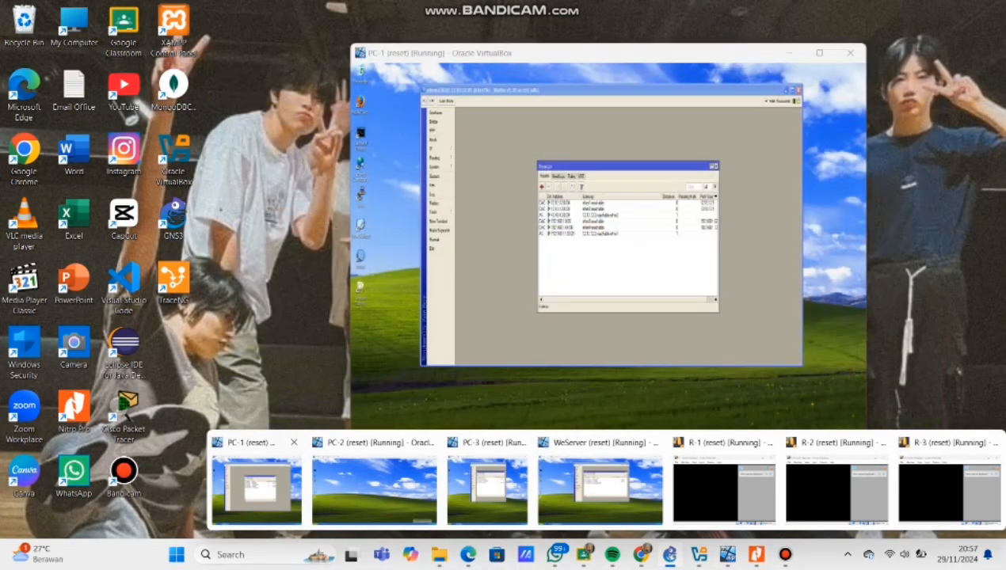
Step: Show the PC-1 virtual machine maximised and close its open Route List and WinBox session
click(256, 483)
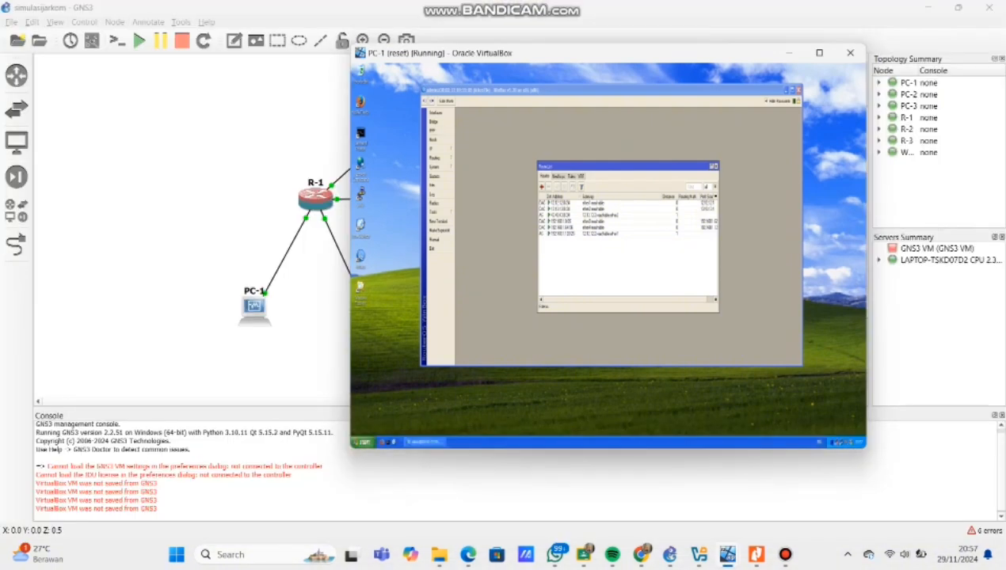
click(819, 52)
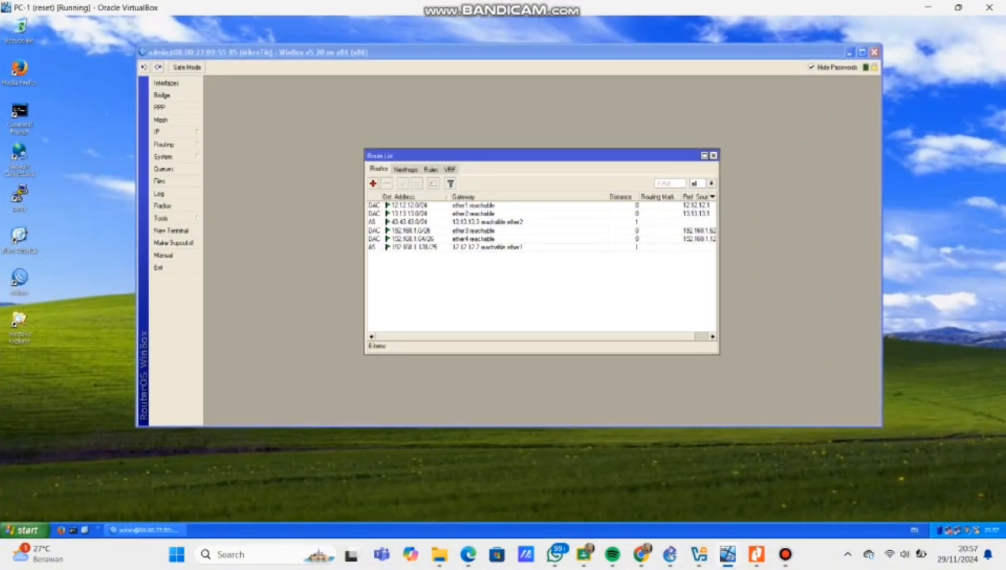
click(714, 156)
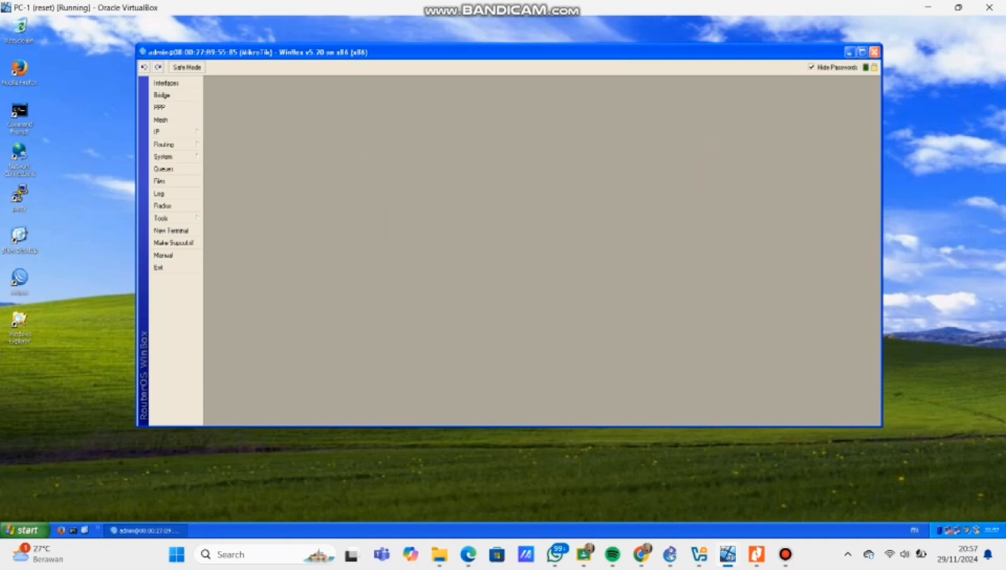
click(874, 52)
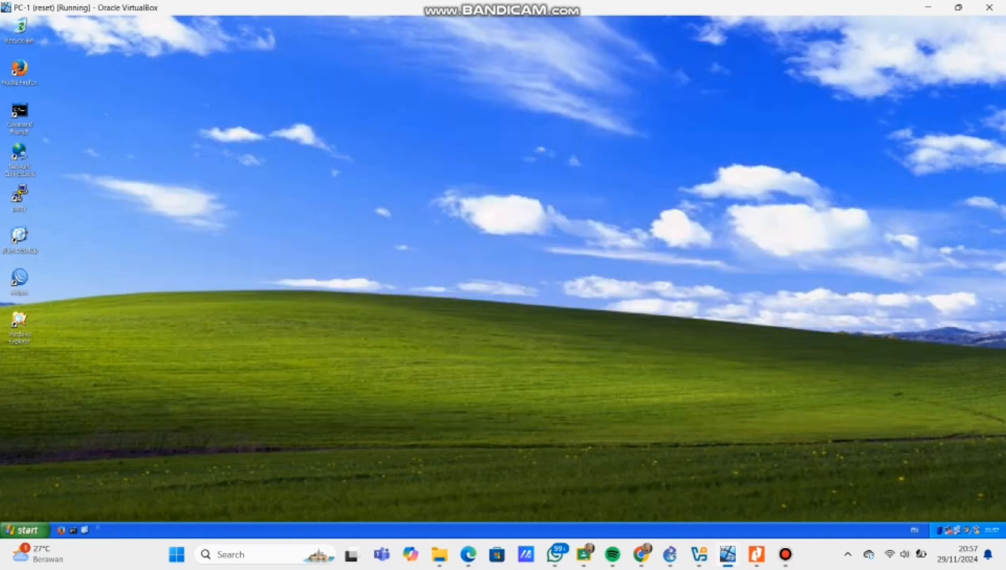
Step: Relaunch WinBox on PC-1 and connect to the detected MikroTik router at 192.168.1.62
double_click(19, 277)
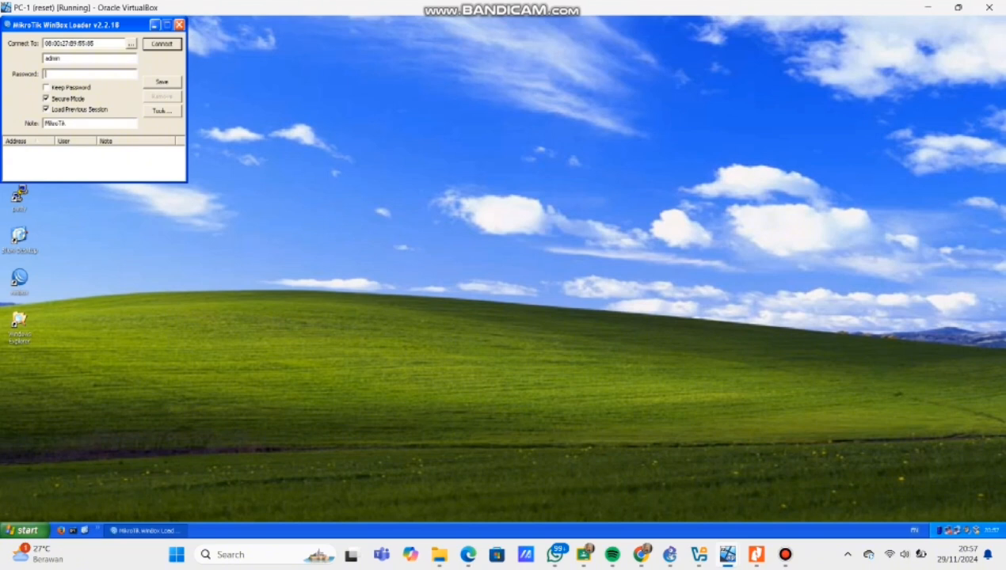
click(132, 44)
click(71, 66)
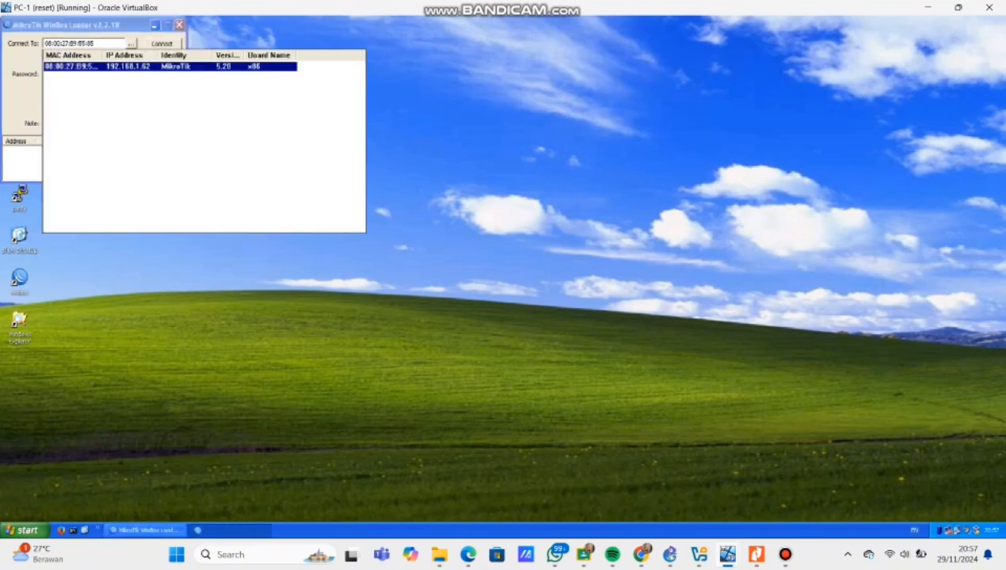
click(162, 44)
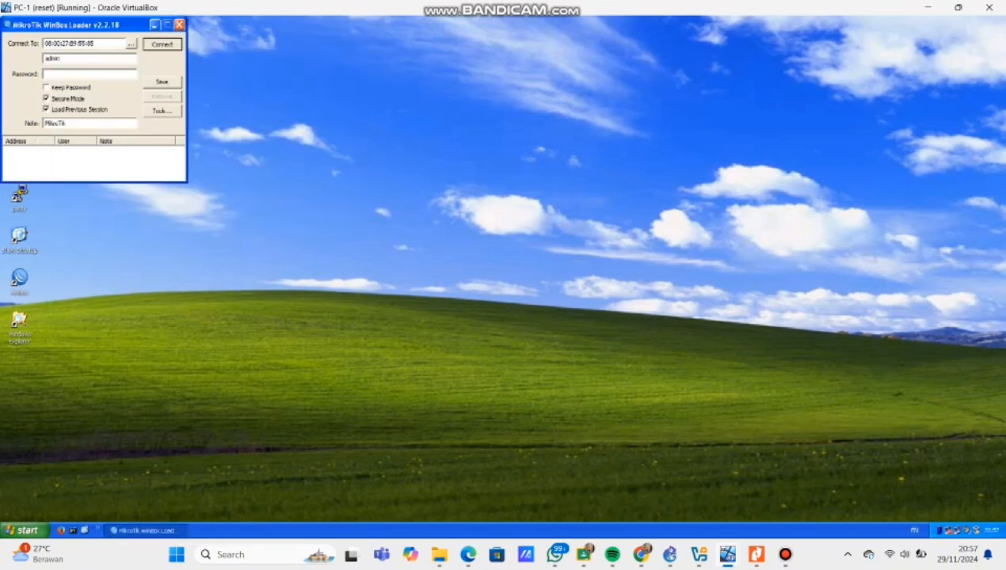
Step: Review the IP address list of the router connected to PC-1, then restore and minimise the virtual machine window
click(174, 133)
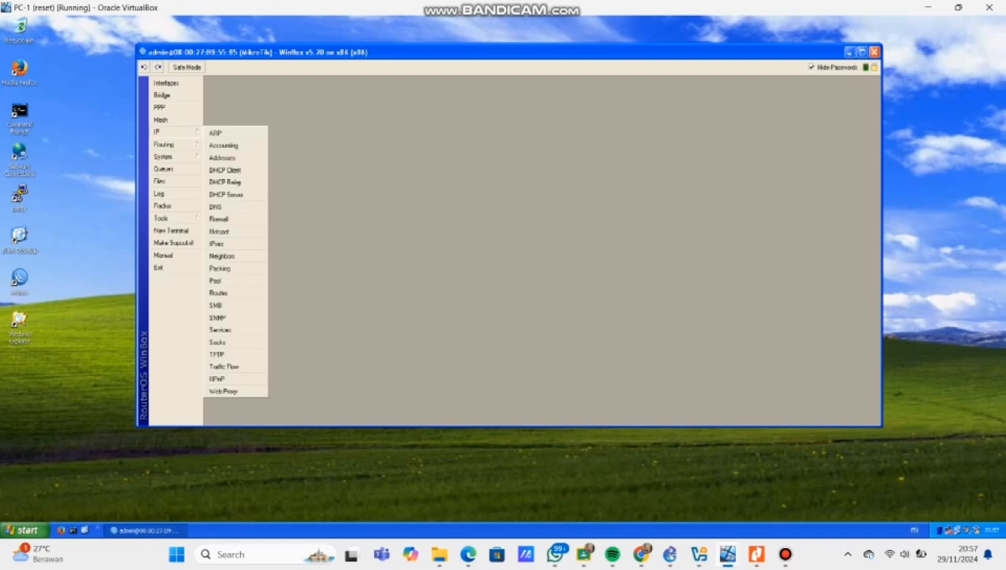
click(222, 157)
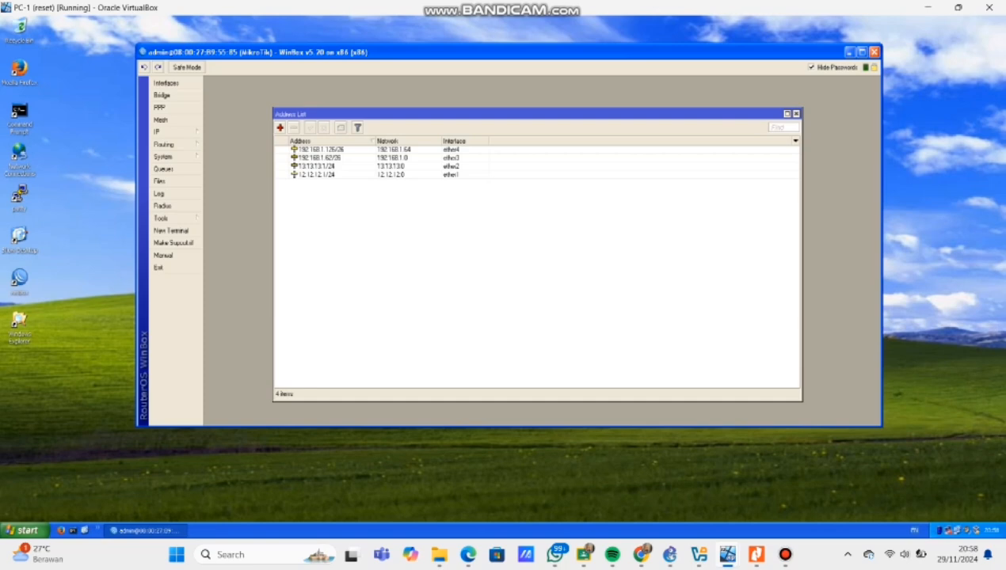
click(958, 7)
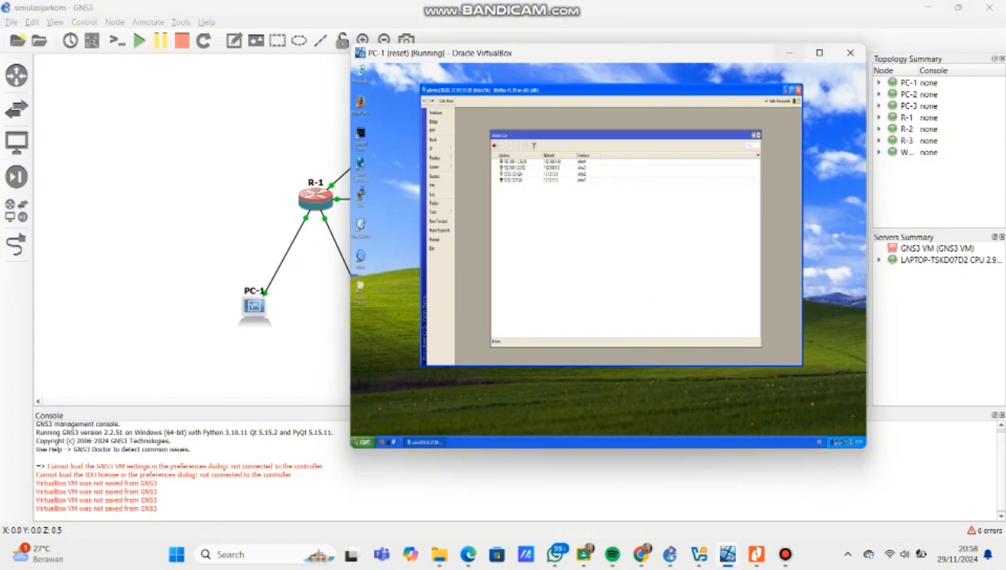
click(789, 52)
Step: Switch to the PC-3 virtual machine, maximised, and close its open Route List and WinBox session
mouse_move(727, 555)
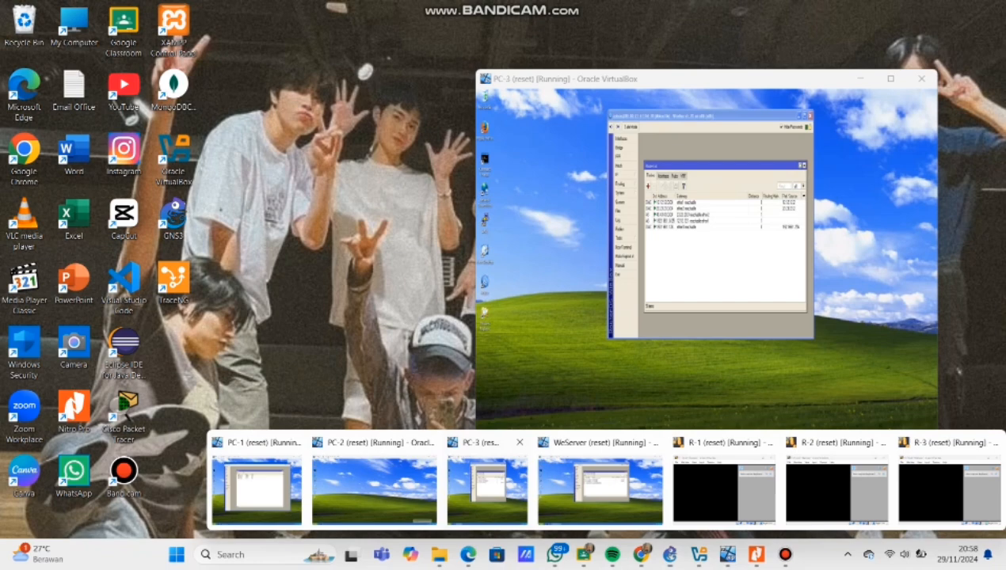
click(487, 485)
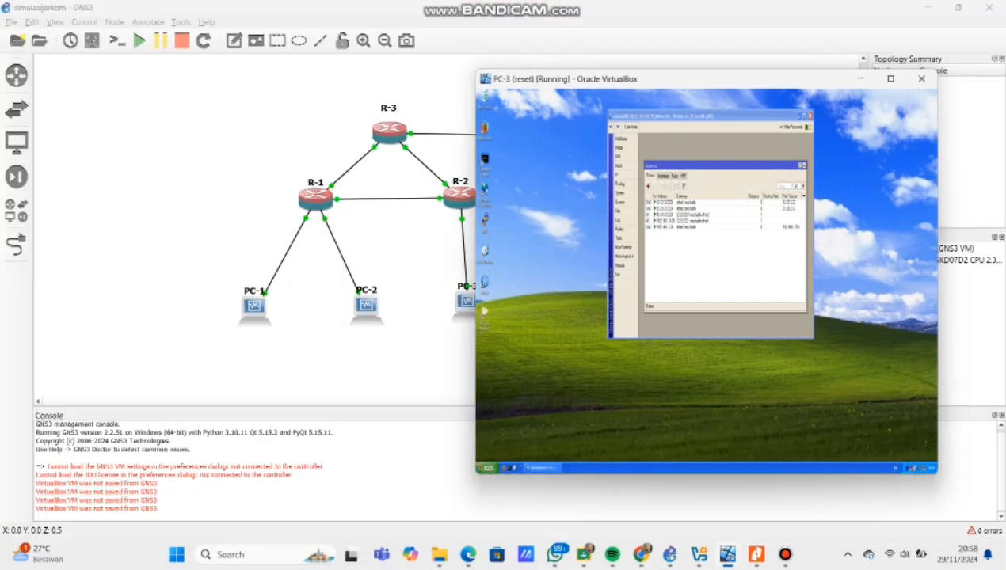
click(891, 78)
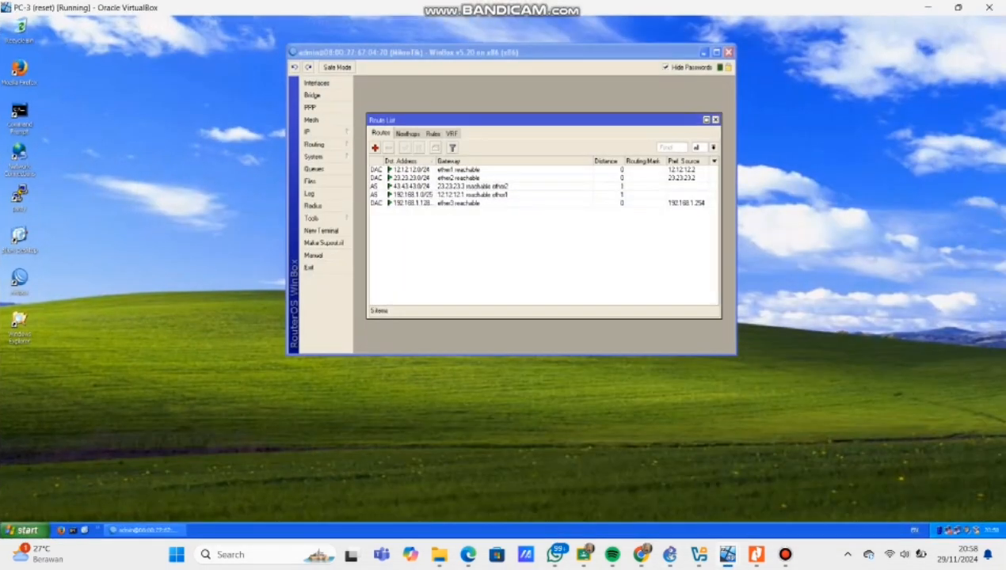
click(715, 119)
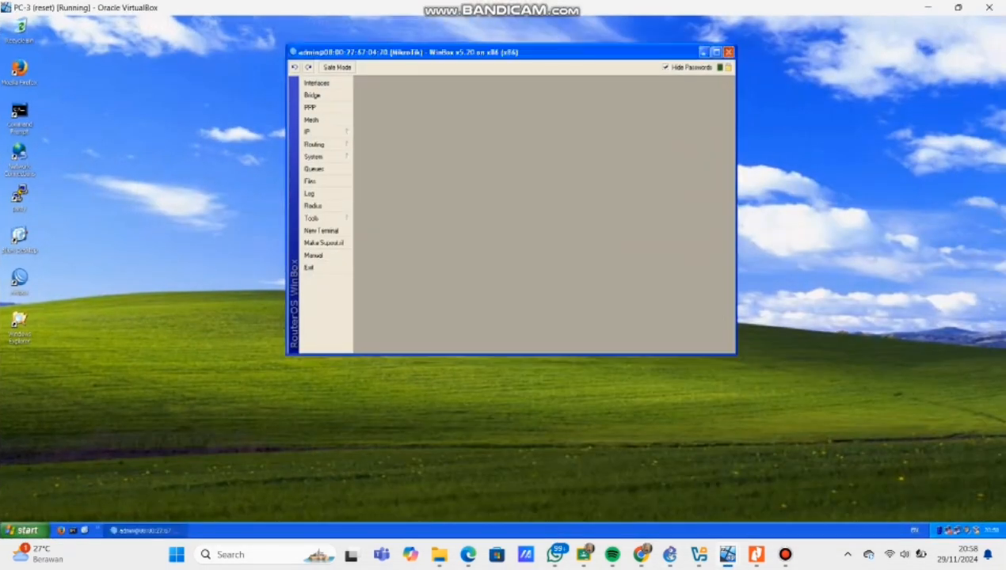
click(728, 52)
Step: Relaunch WinBox on PC-3 and connect to the MikroTik router detected on its network
double_click(19, 278)
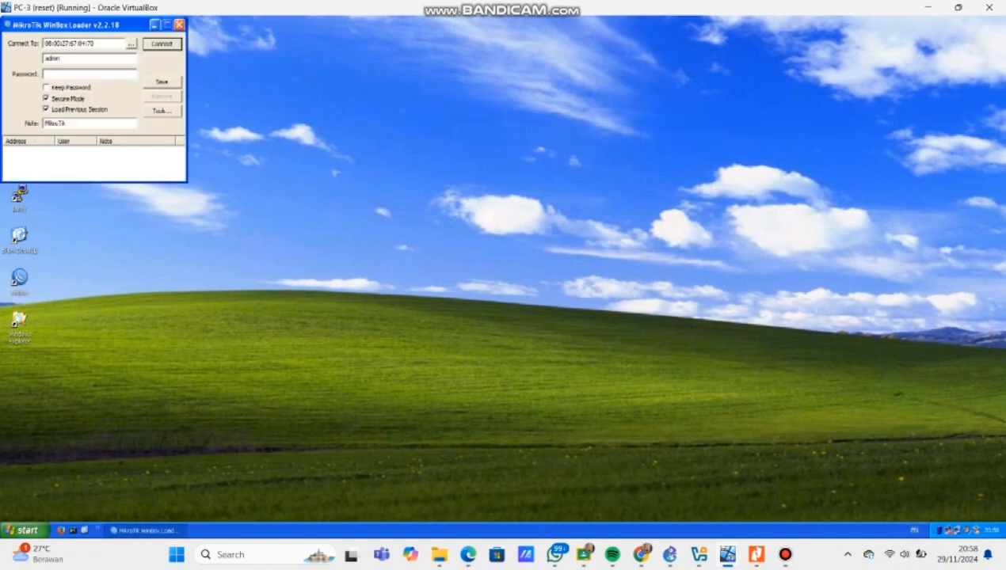
click(132, 44)
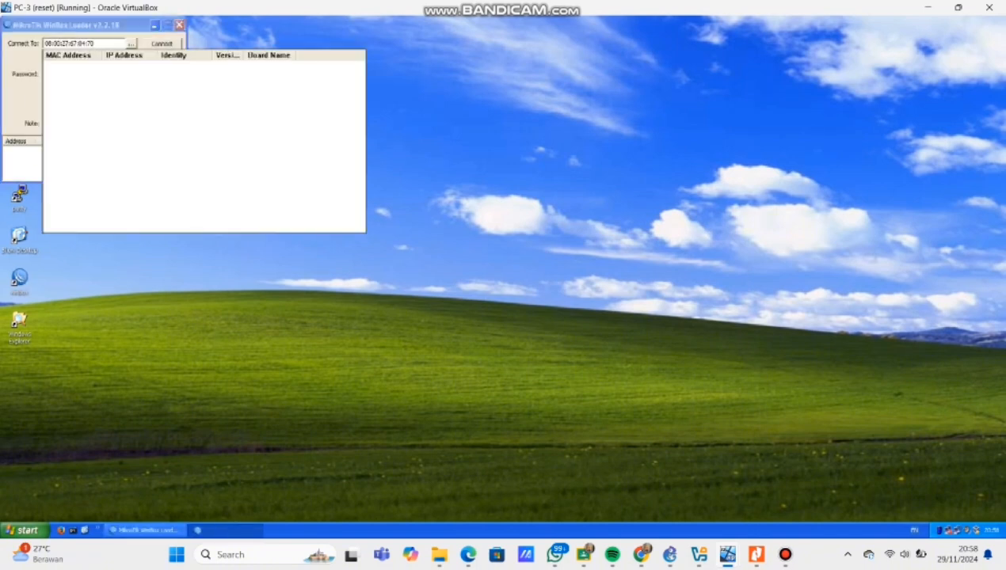
click(126, 66)
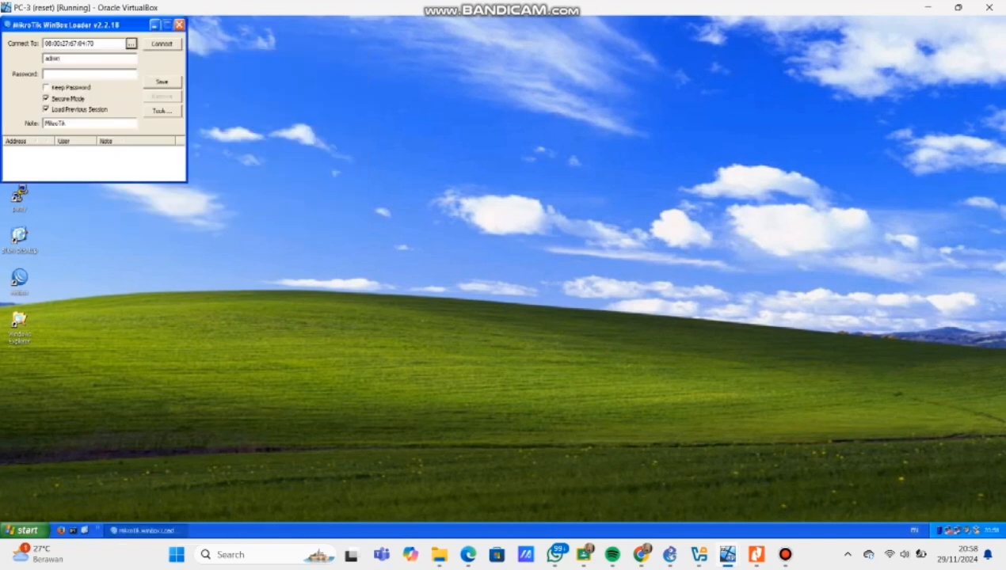
click(162, 43)
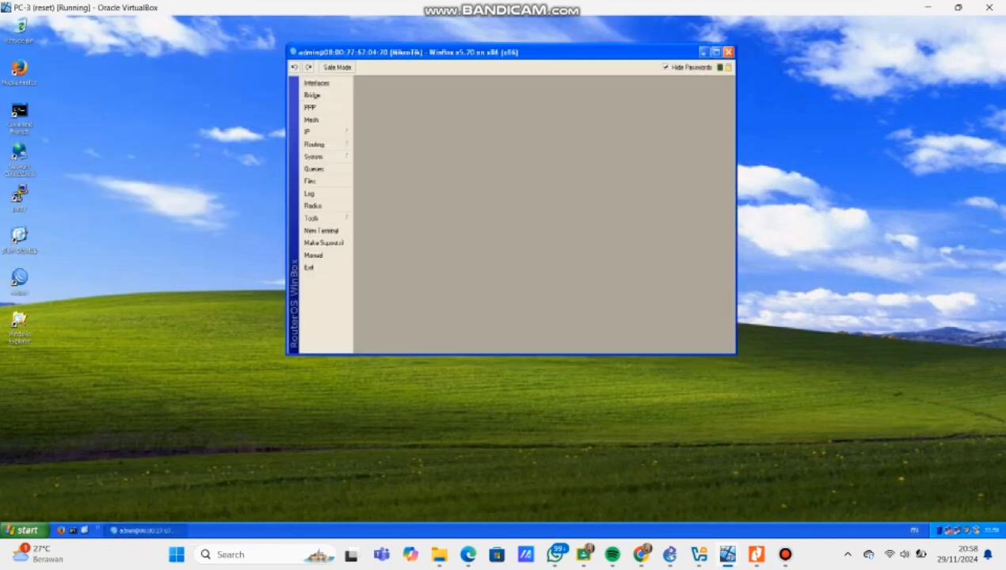
Step: Review the IP addresses assigned to the interfaces of PC-3's router and close the WinBox session
click(309, 131)
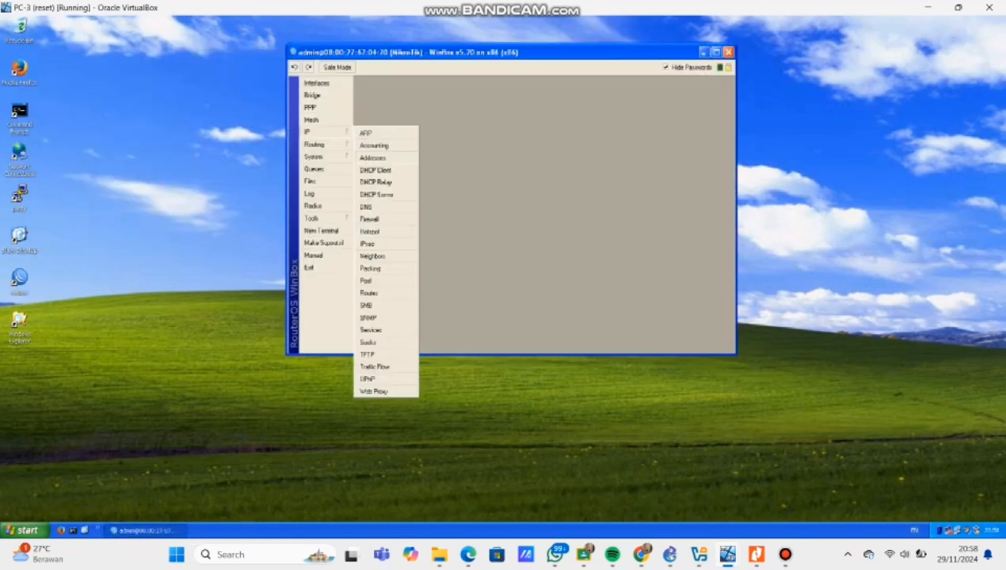
click(372, 158)
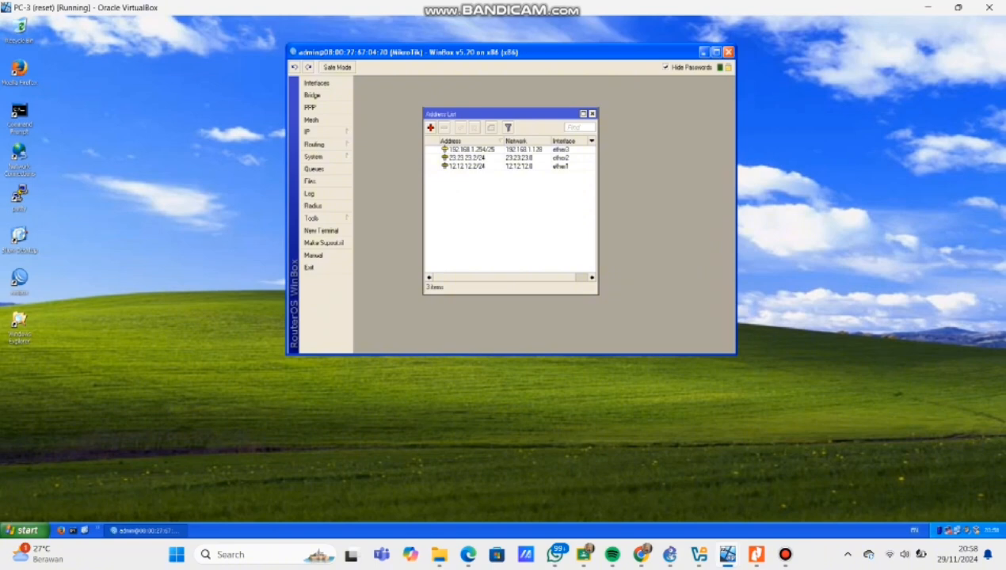
click(592, 114)
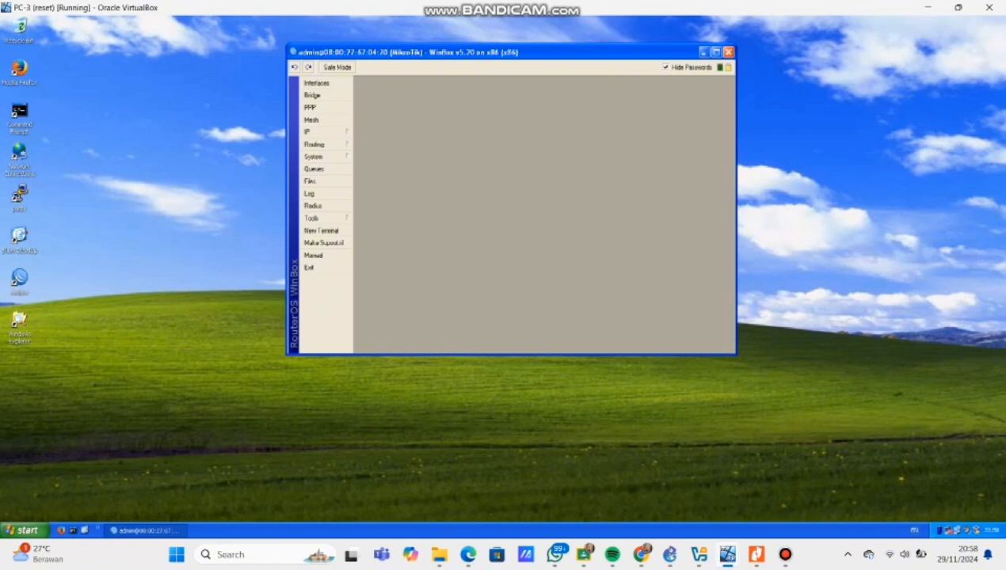
click(728, 53)
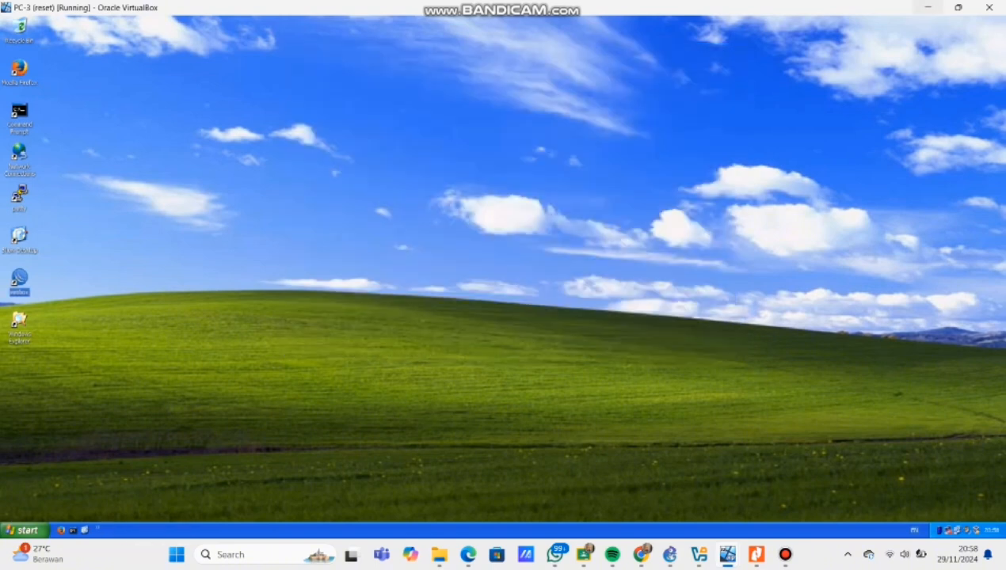
Step: Switch to the WeServer virtual machine, maximised, and close its open Route List and WinBox session
click(727, 555)
mouse_move(699, 555)
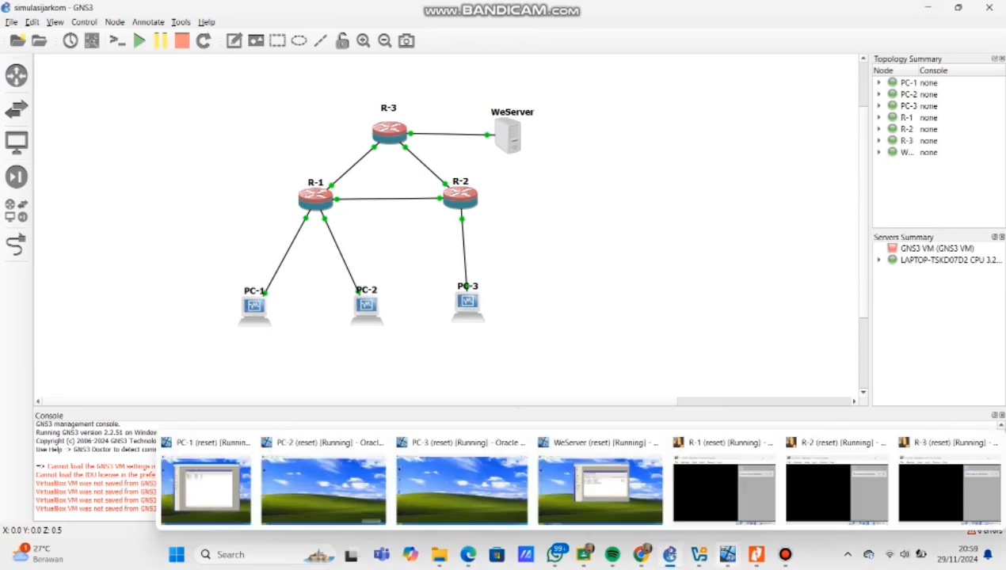
click(600, 487)
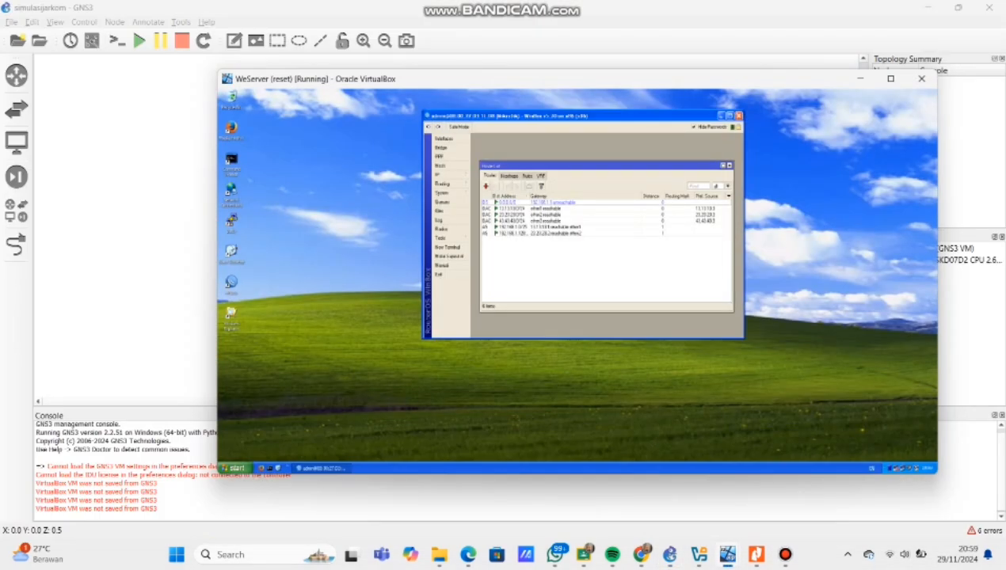
click(890, 79)
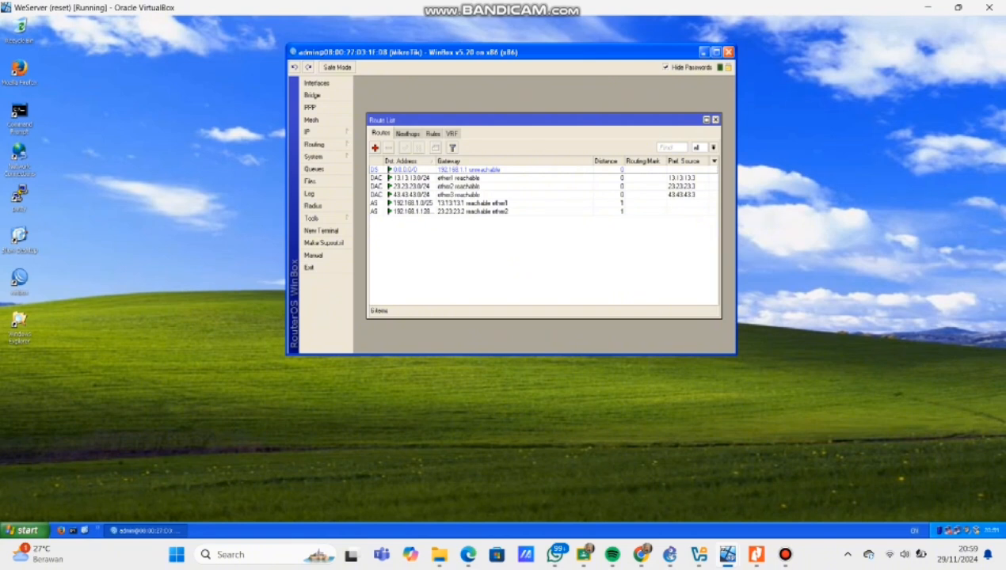
click(715, 120)
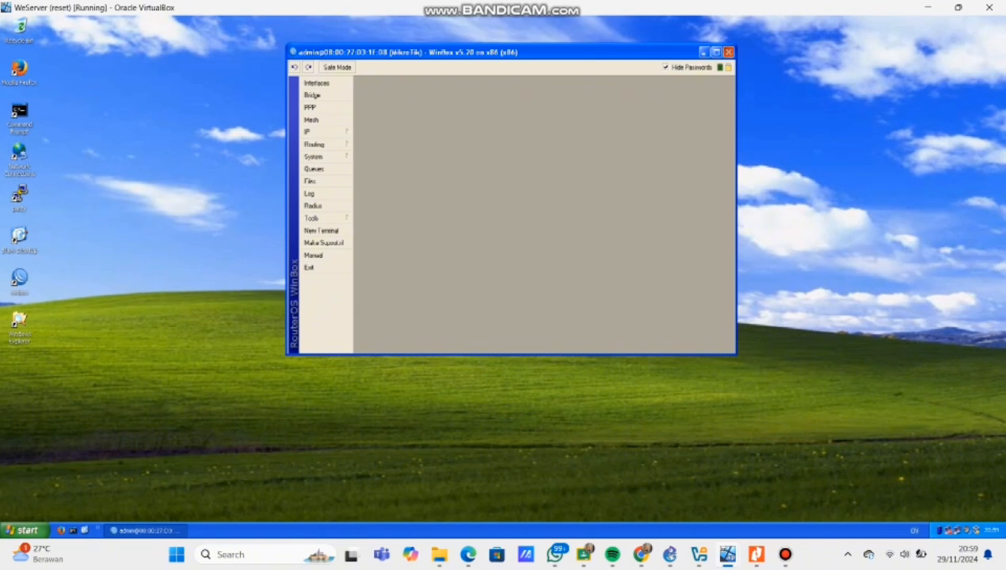
click(728, 51)
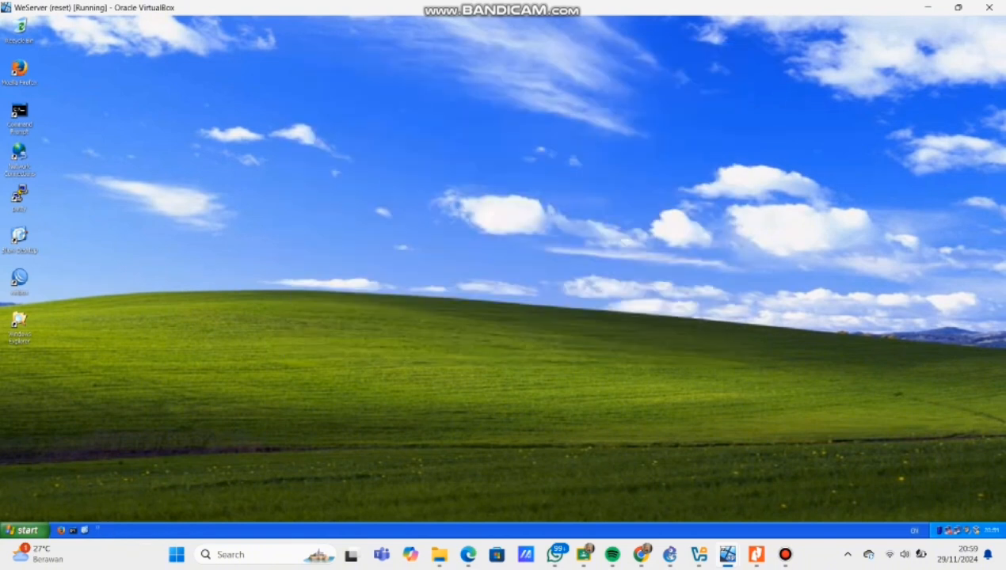
Step: Relaunch WinBox on WeServer and connect to the detected MikroTik router at 43.43.43.3
double_click(20, 279)
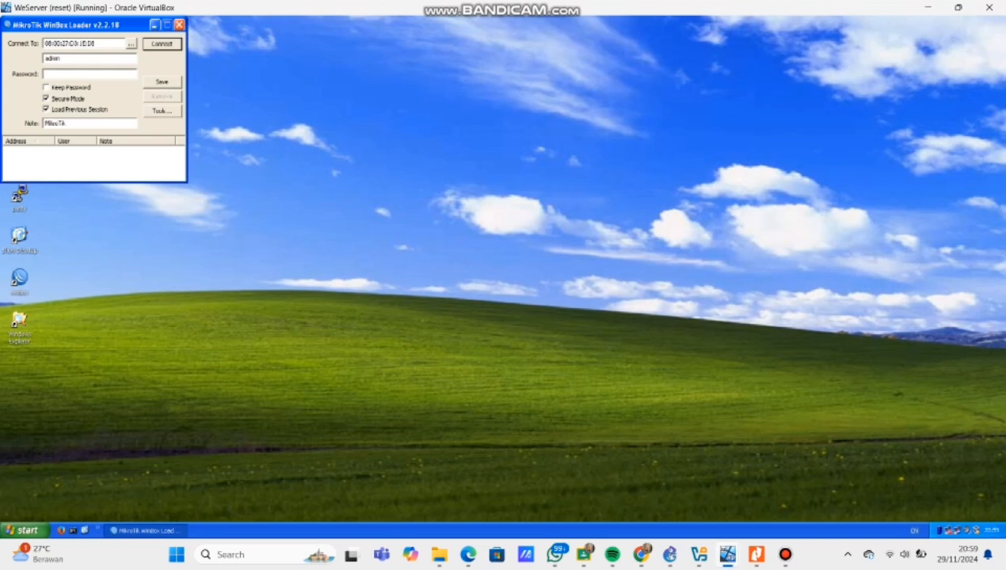
click(131, 44)
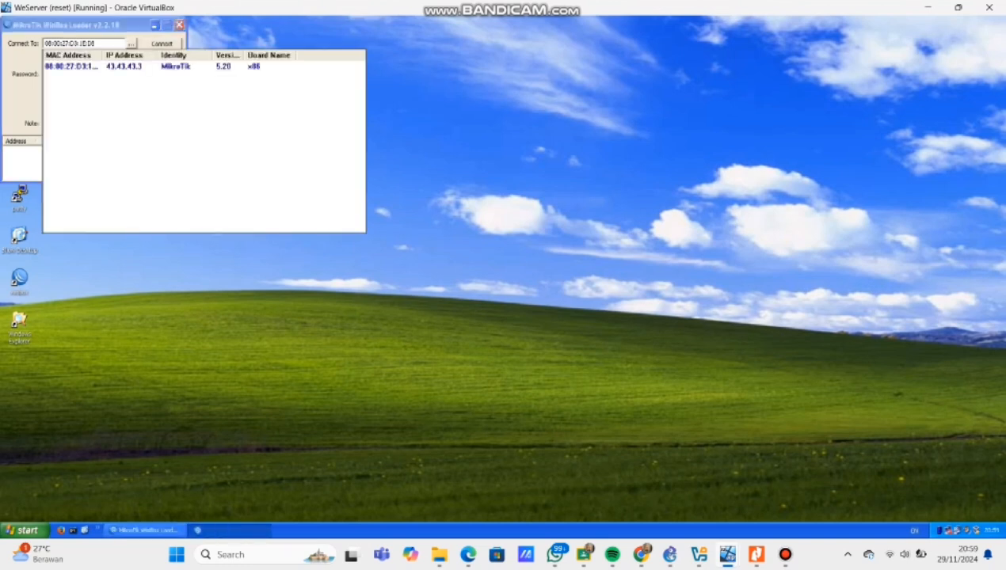
click(72, 66)
click(162, 44)
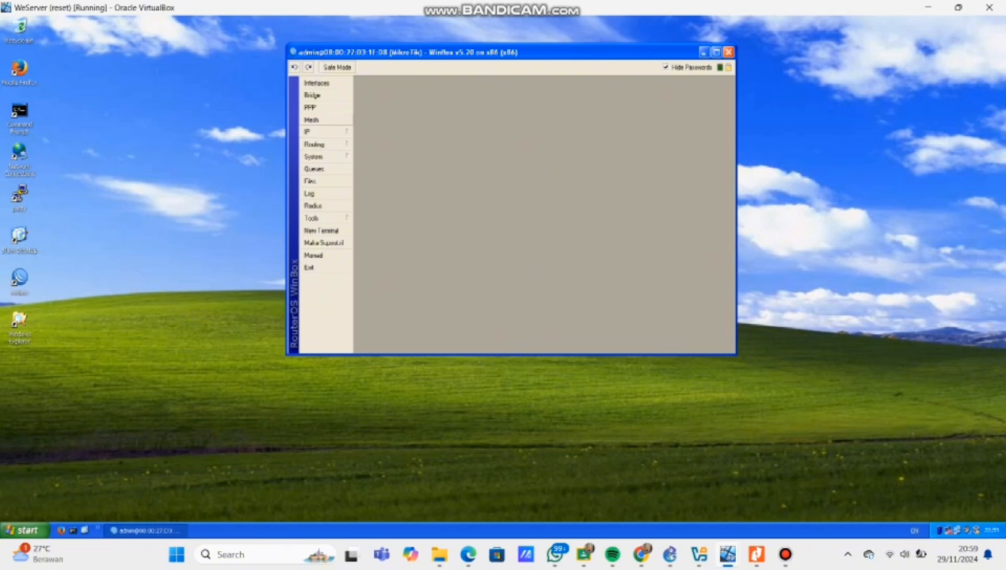
Step: Review the IP address list of WeServer's router, close WinBox, and restore the virtual machine window to its smaller size
click(307, 132)
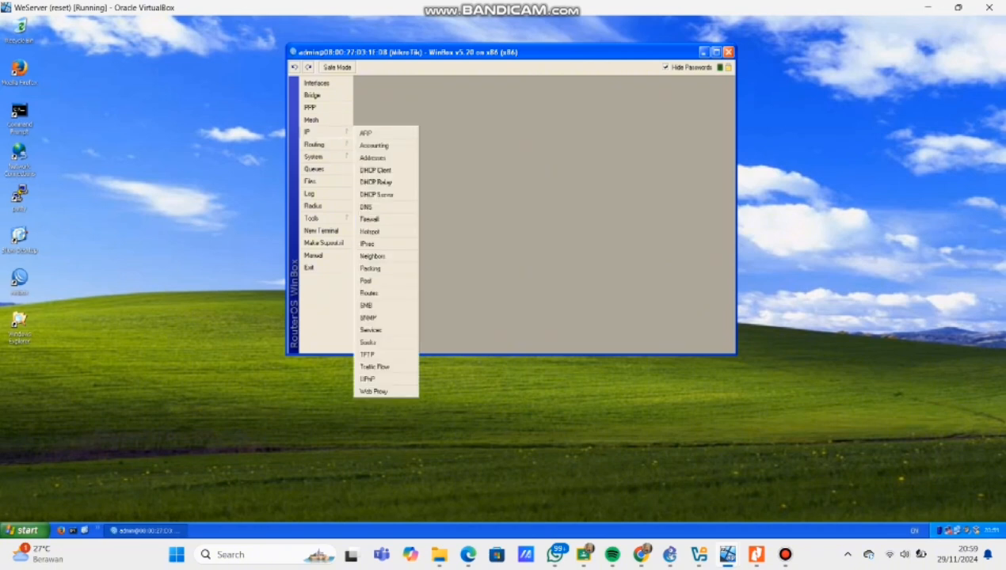
click(379, 160)
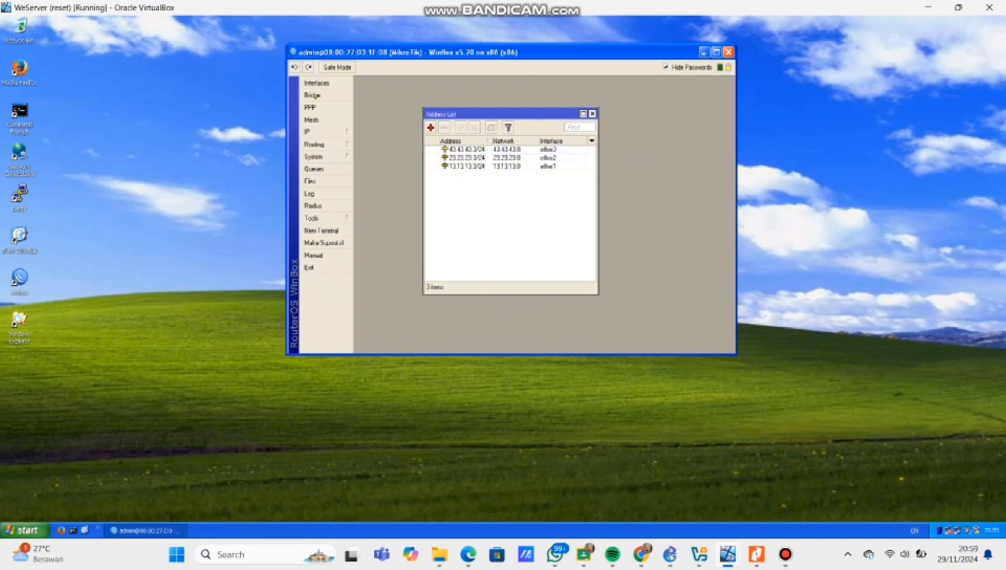
click(586, 113)
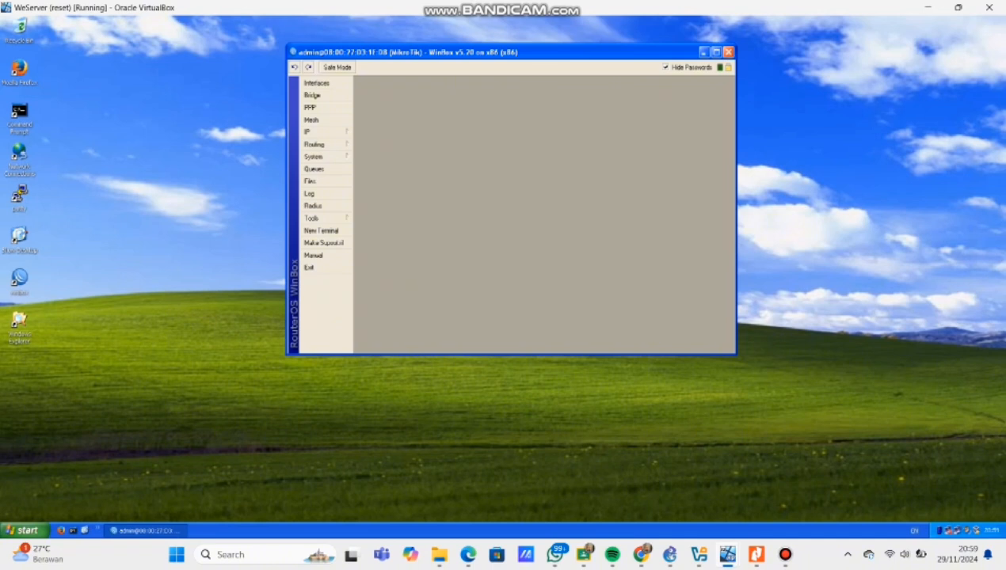
click(729, 52)
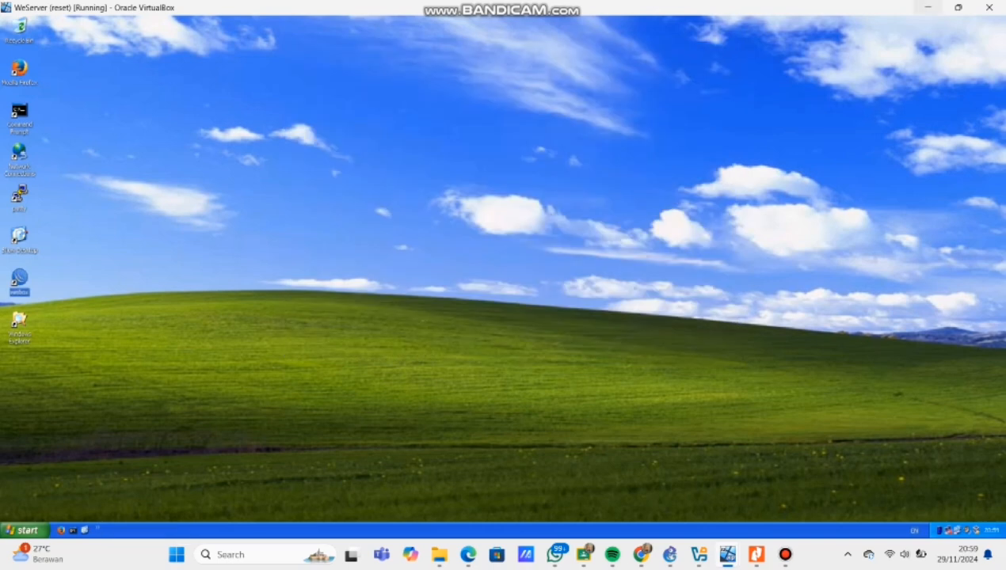
click(958, 7)
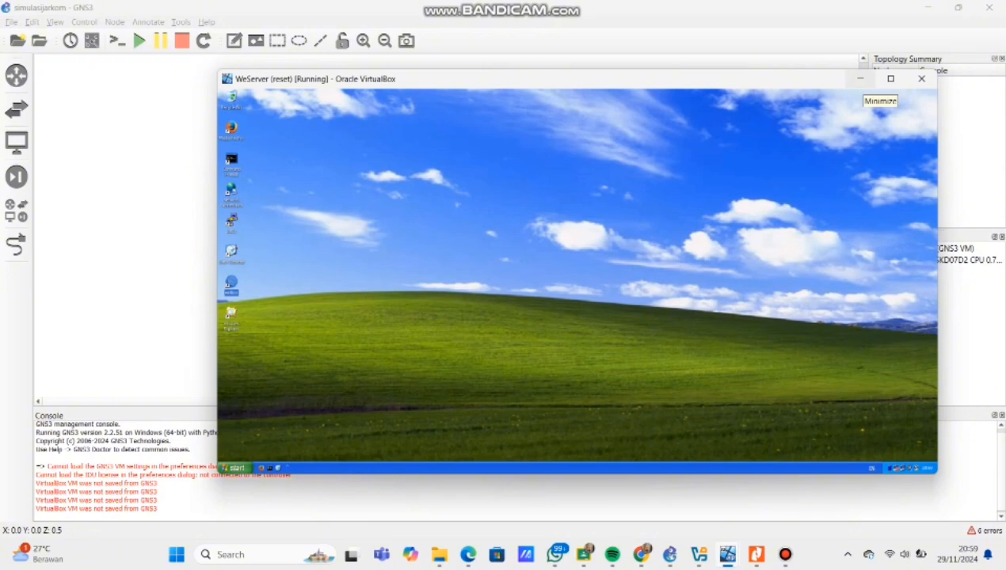
Step: Minimise WeServer, switch to the PC-1 virtual machine, maximised, and close the Address List in its WinBox session
click(860, 79)
mouse_move(670, 554)
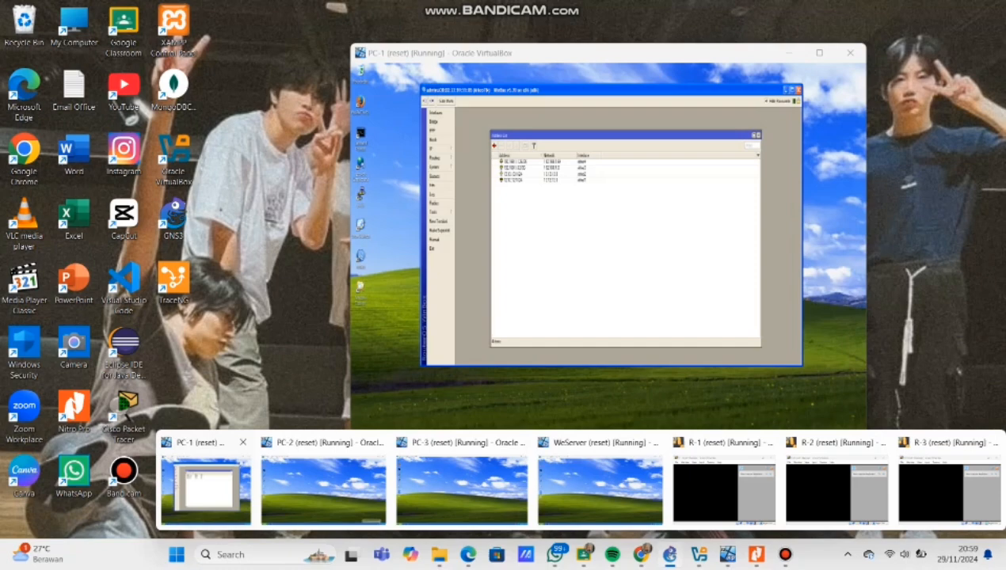
click(206, 487)
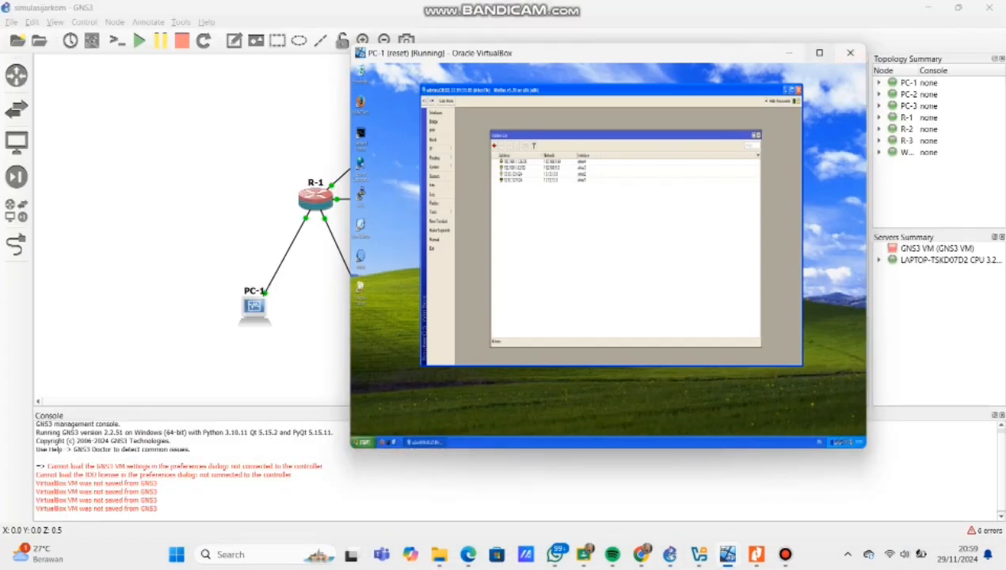
key(super+Up)
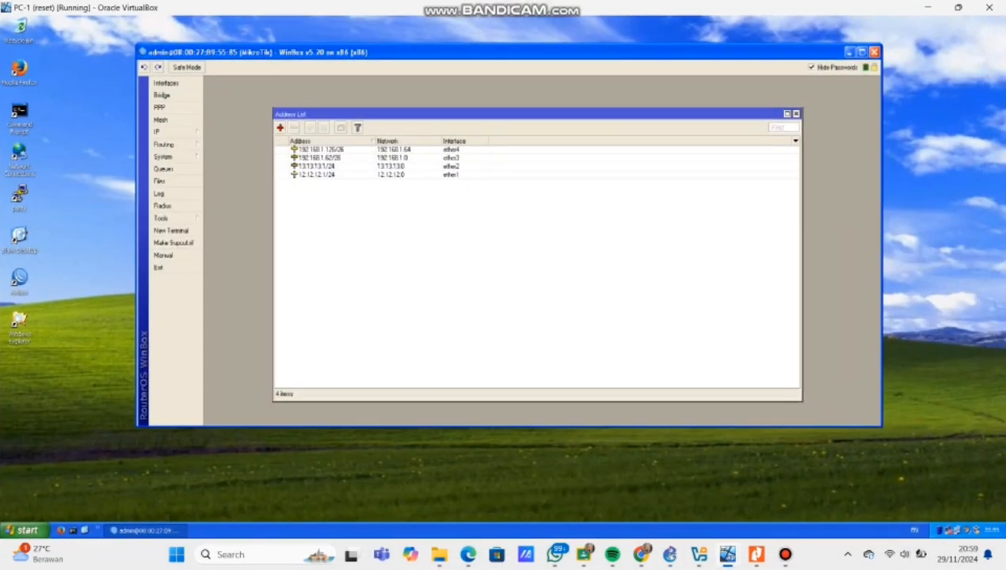
click(796, 114)
Step: Review the IP route list of PC-1's router, close it, and restore the virtual machine window to its smaller size
click(156, 132)
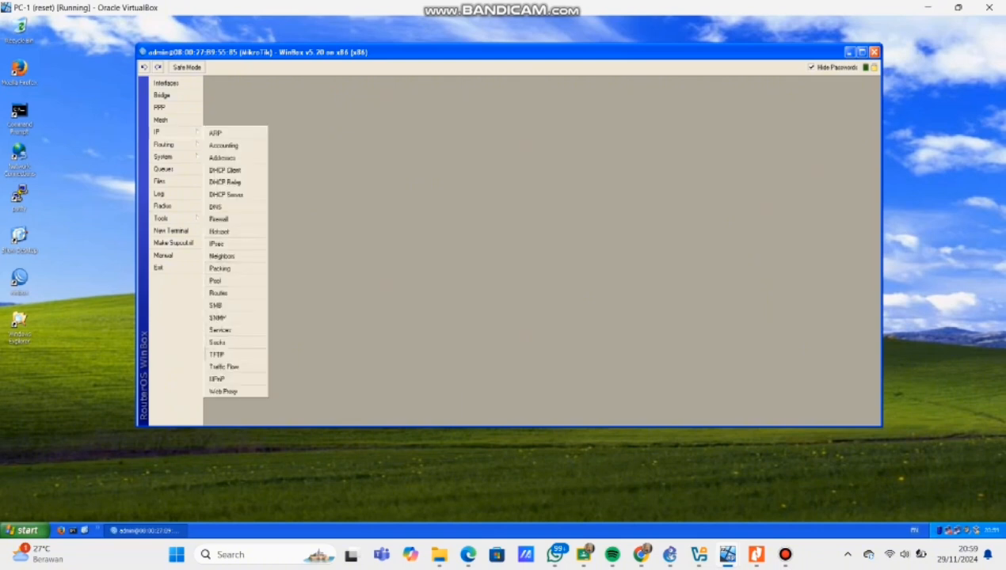
click(219, 293)
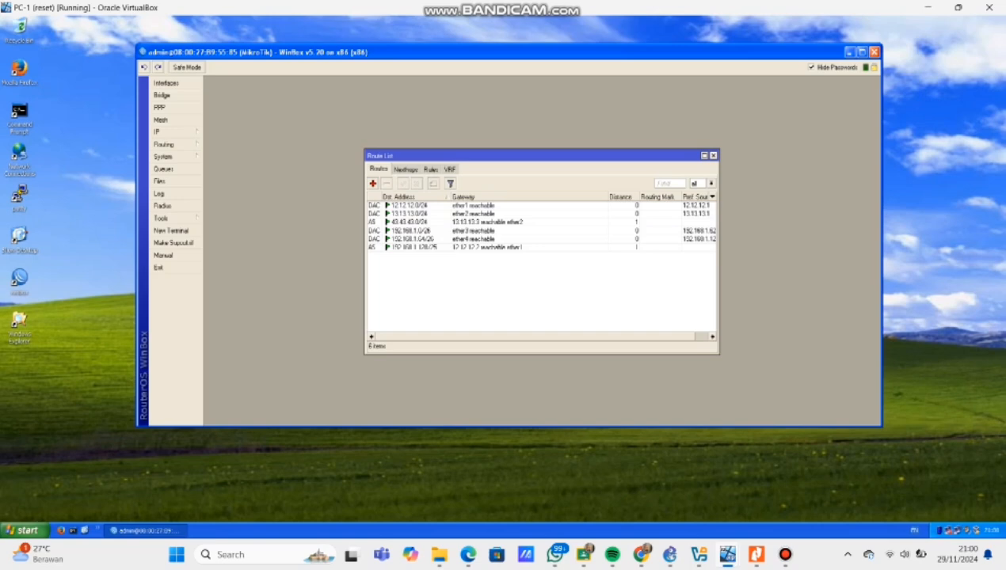
click(712, 156)
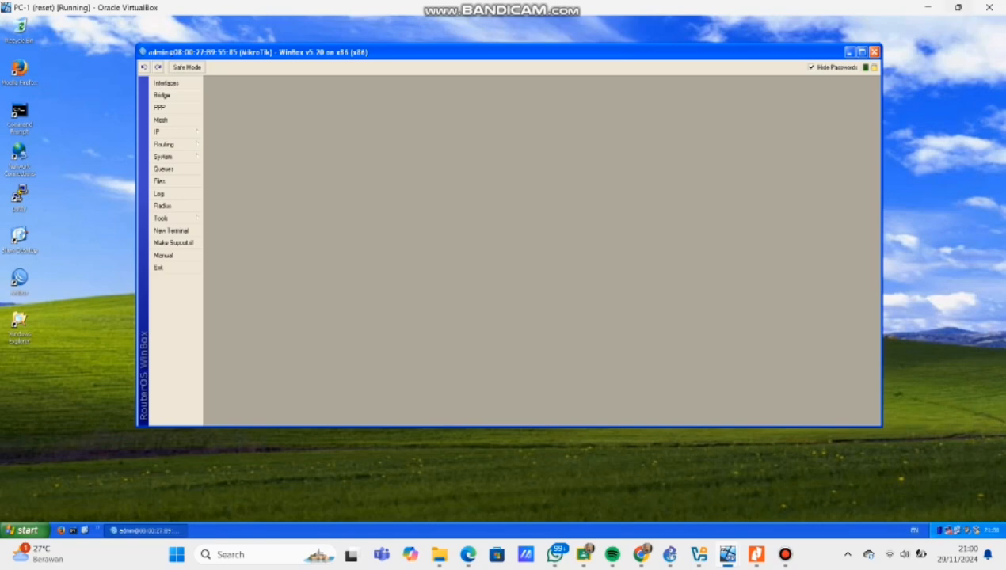
click(958, 8)
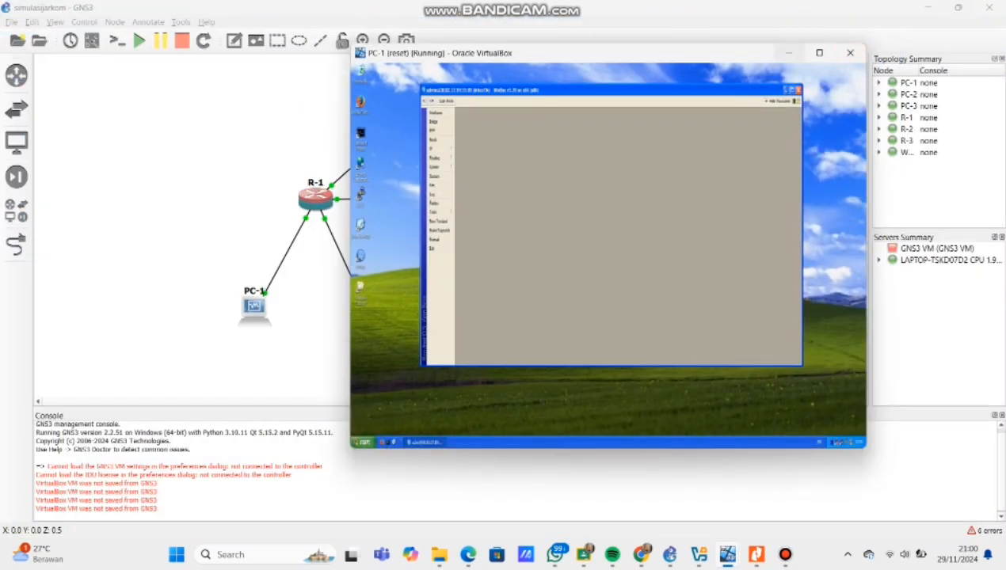
Step: Switch to the PC-3 virtual machine and connect WinBox as admin to the MikroTik router at 08:00:27:67:04:70
click(728, 555)
mouse_move(698, 554)
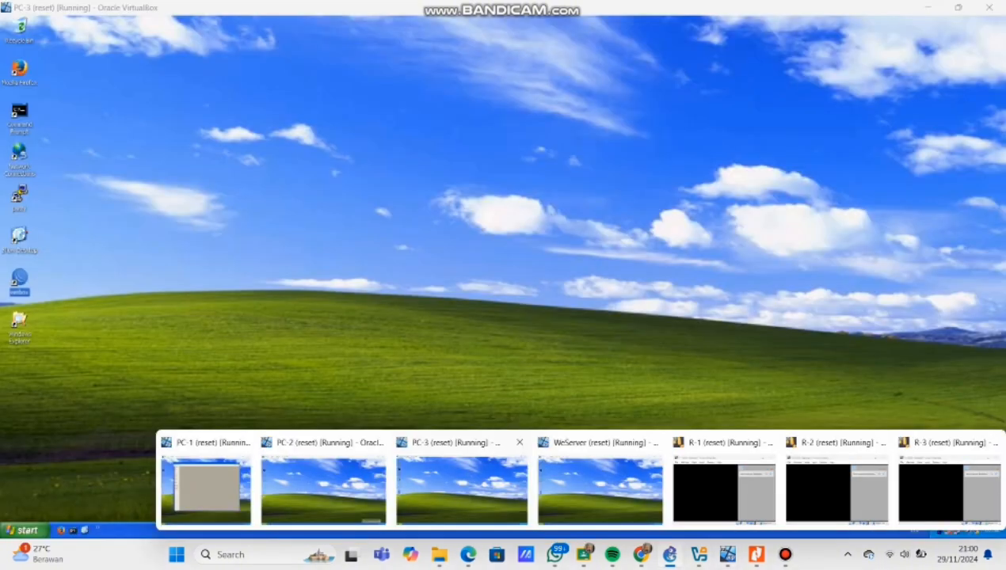
click(463, 490)
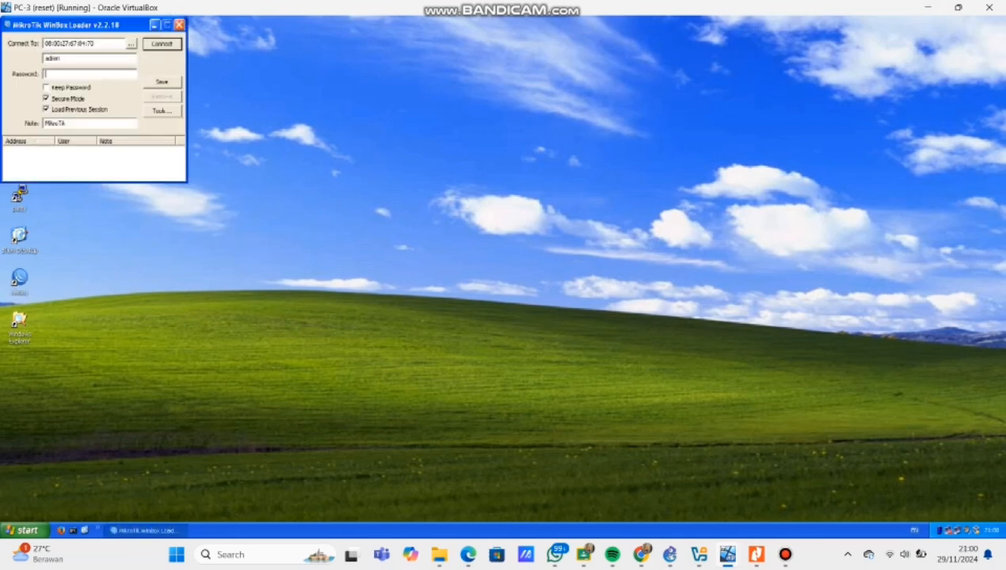
click(131, 43)
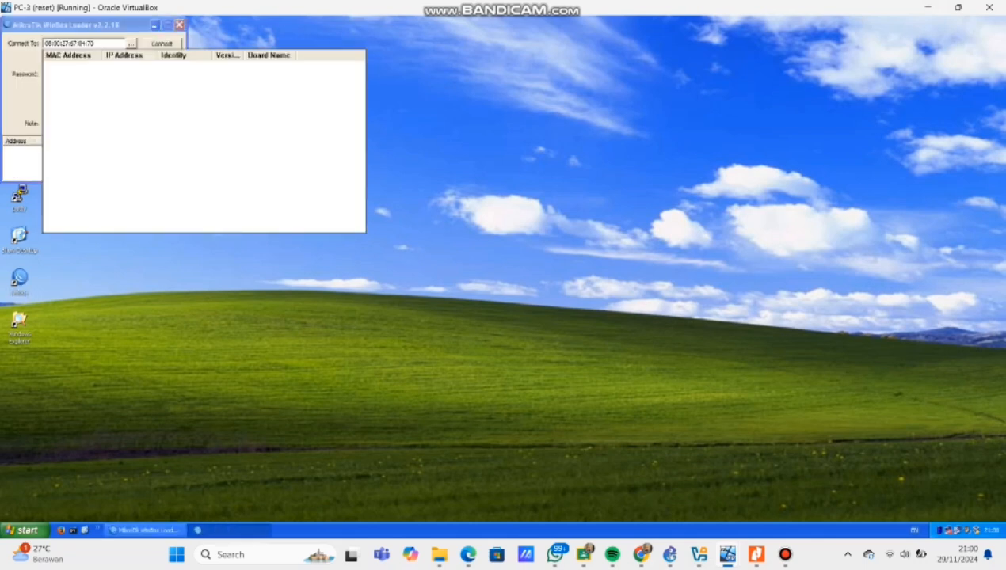
click(73, 67)
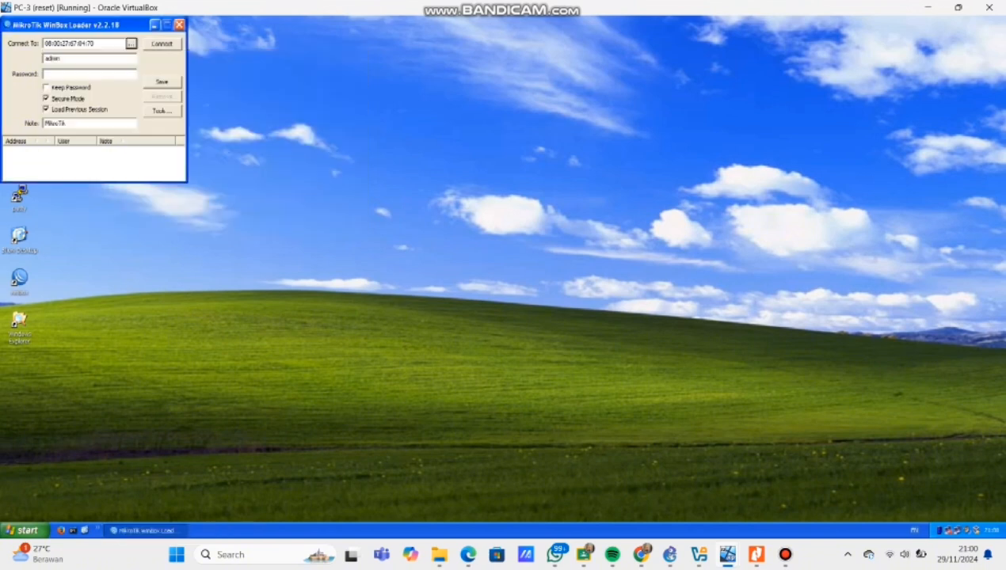
click(162, 44)
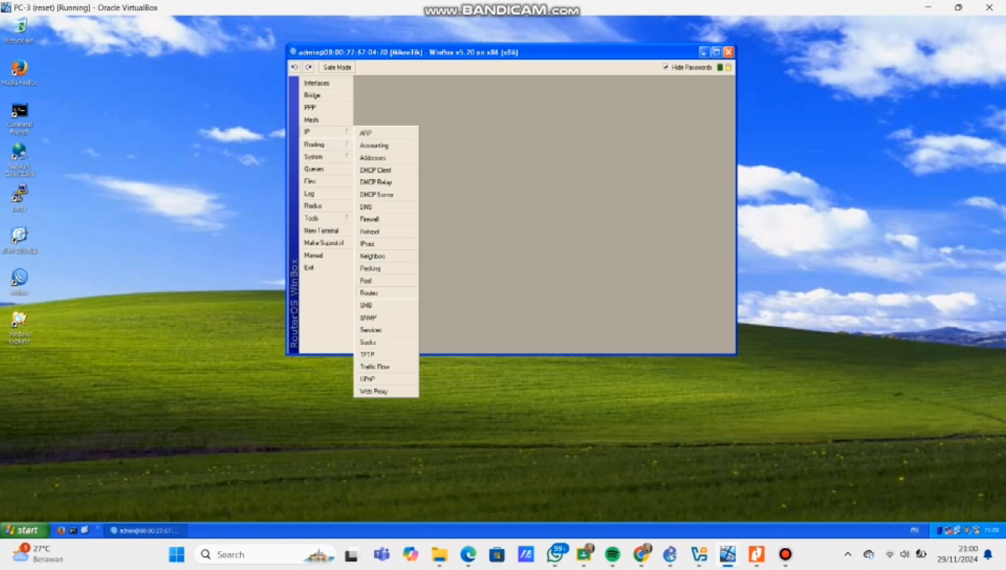
Step: Review the IP route list of PC-3's router, close the list, and move the virtual machine window out of view
click(369, 293)
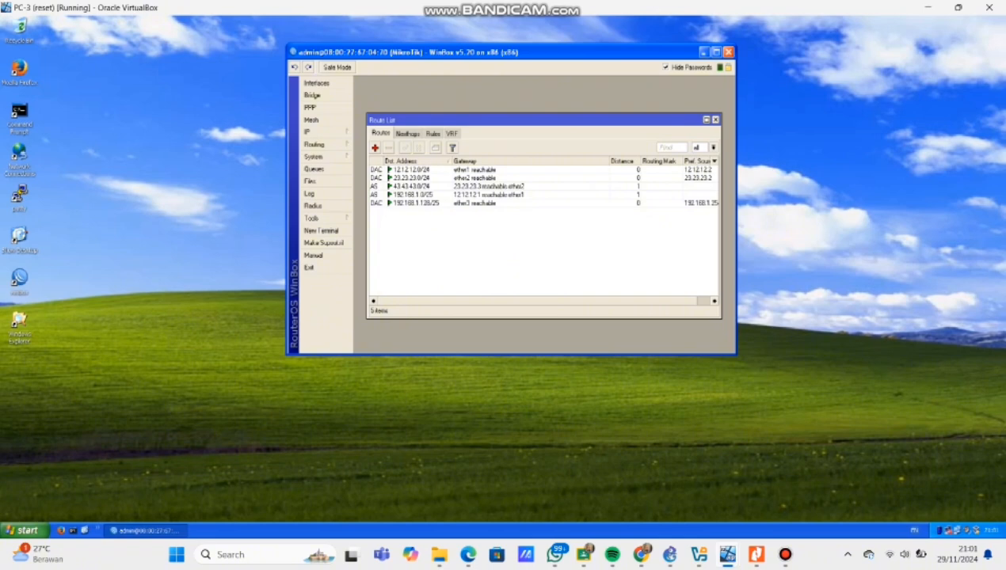
click(715, 120)
click(958, 7)
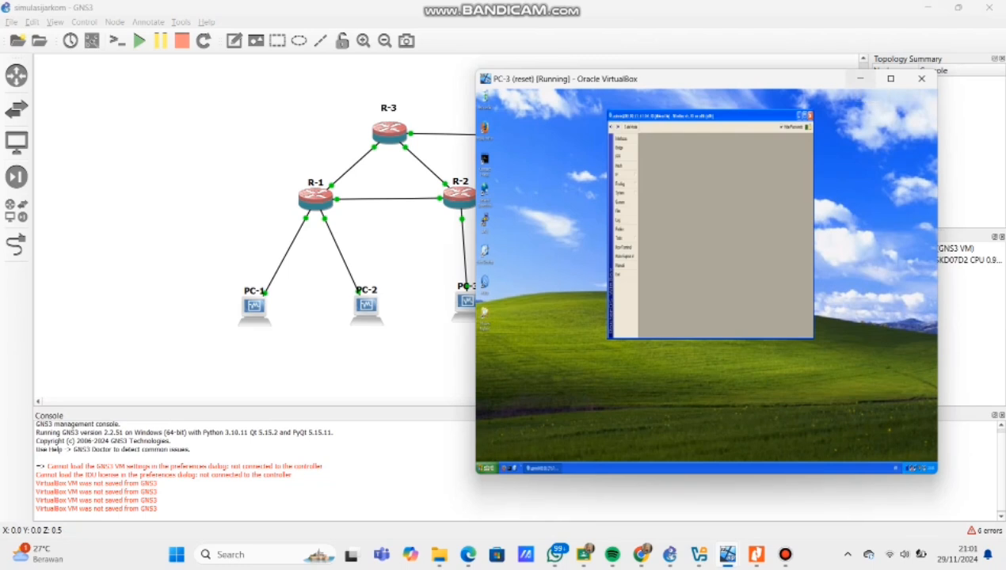
click(727, 555)
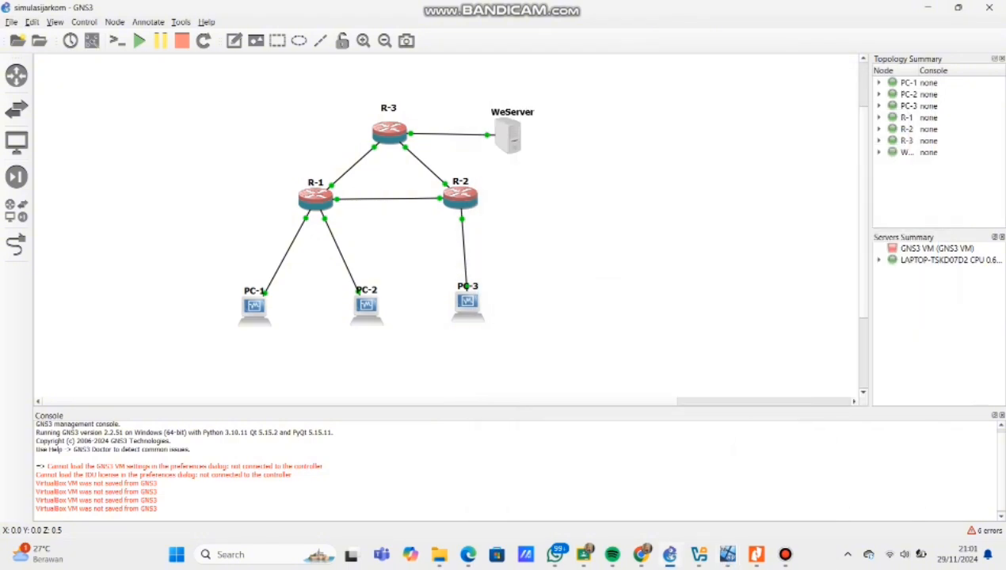
Step: Switch to the WeServer virtual machine, maximised, and connect WinBox as admin to the detected MikroTik router at 43.43.43.3
mouse_move(669, 555)
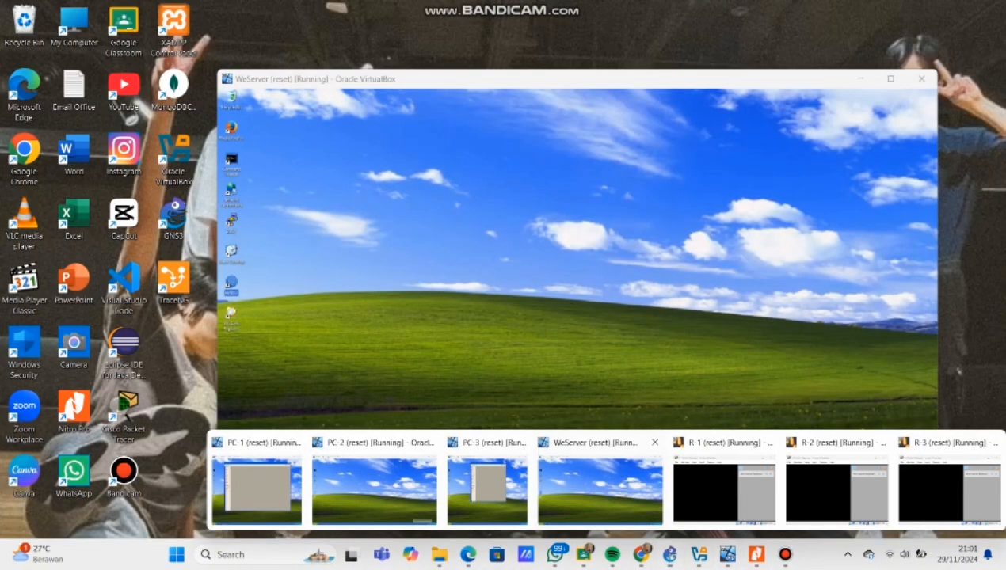
click(602, 484)
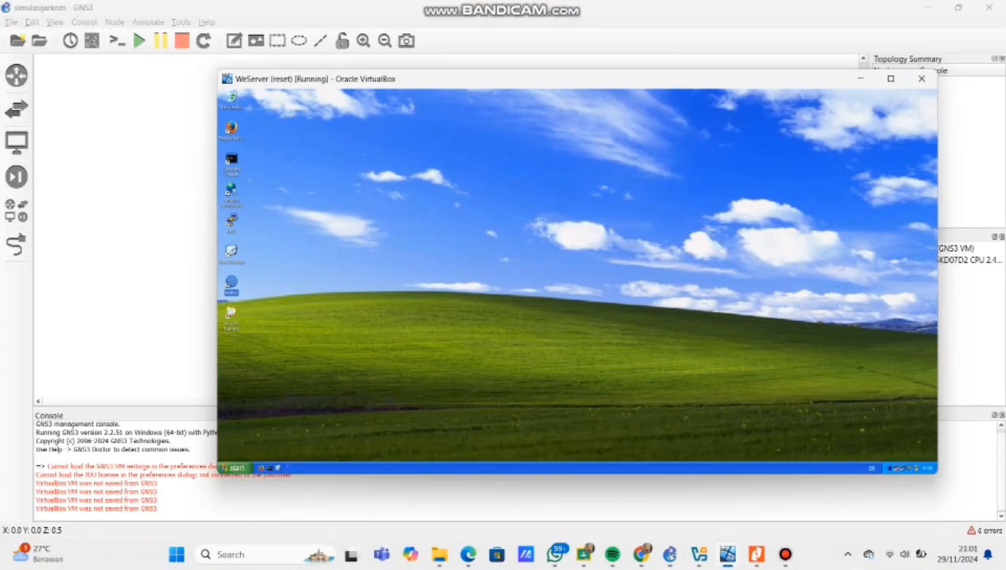
click(890, 79)
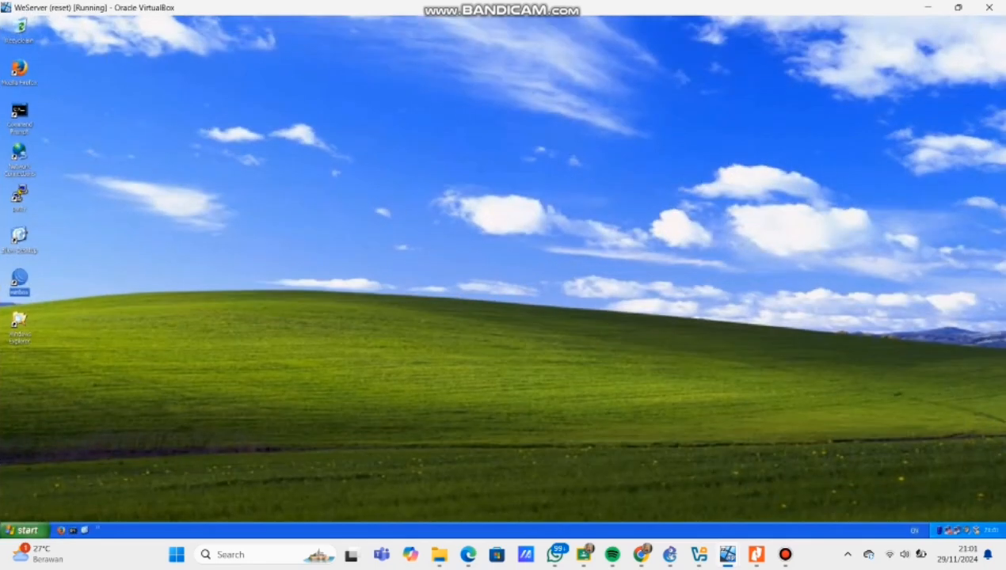
double_click(20, 279)
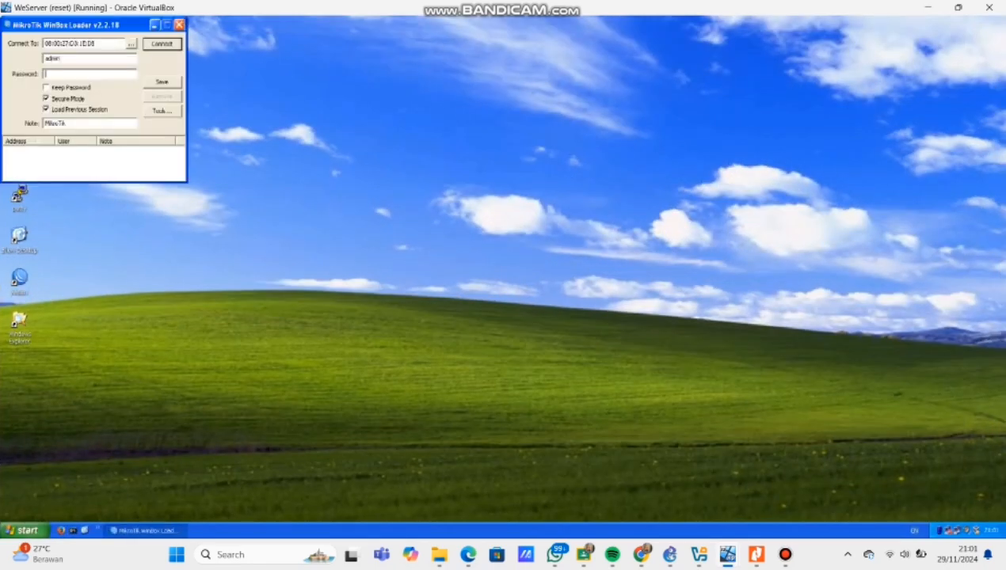
click(131, 43)
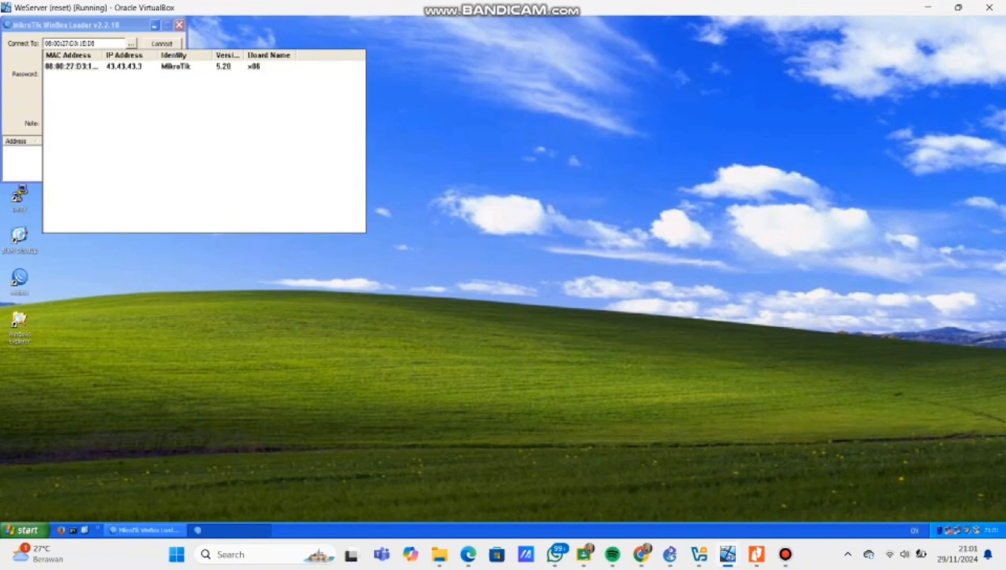
click(71, 66)
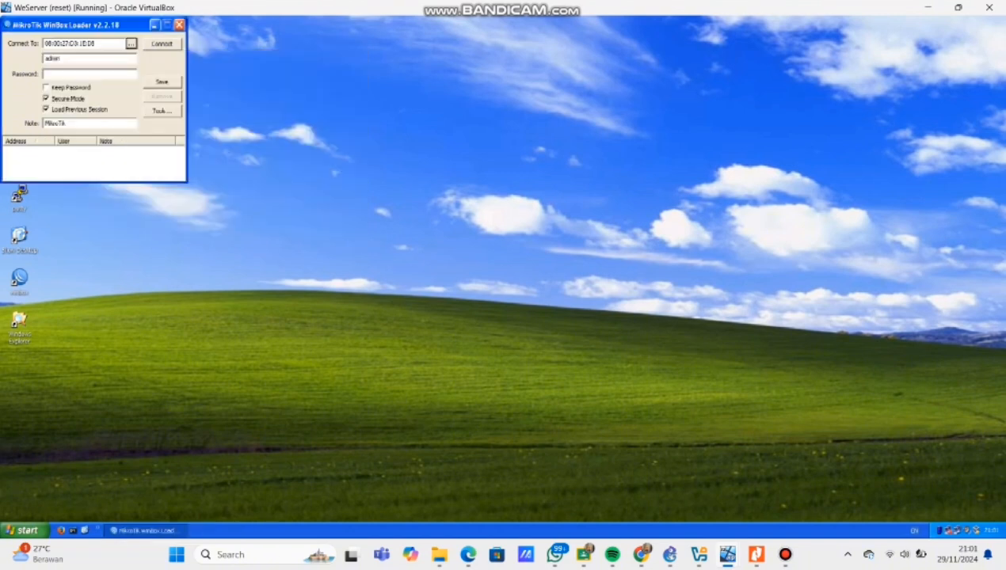
click(162, 44)
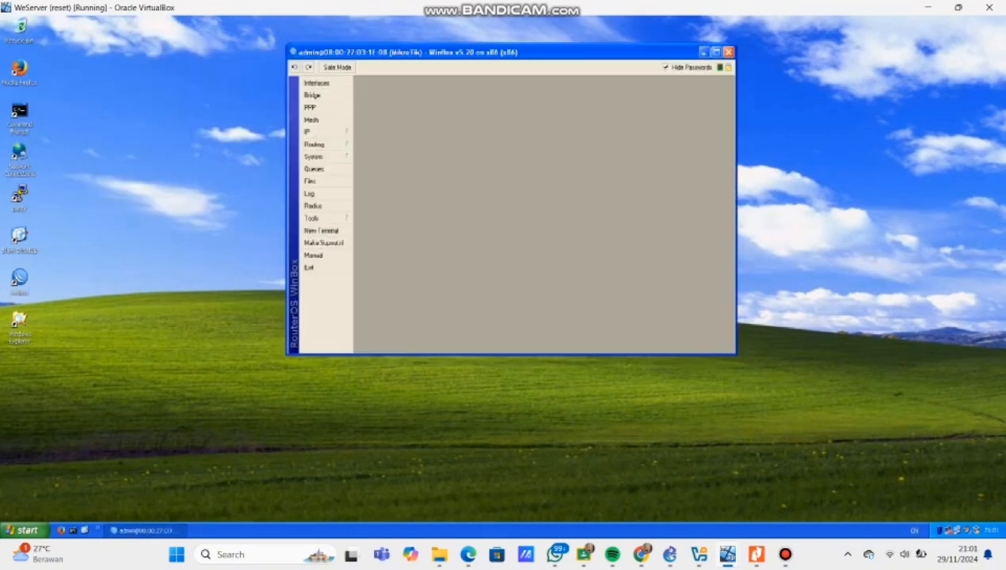
Step: Review the IP route list of WeServer's router with the Dst. Address column widened, close it, and minimise the virtual machine
click(311, 132)
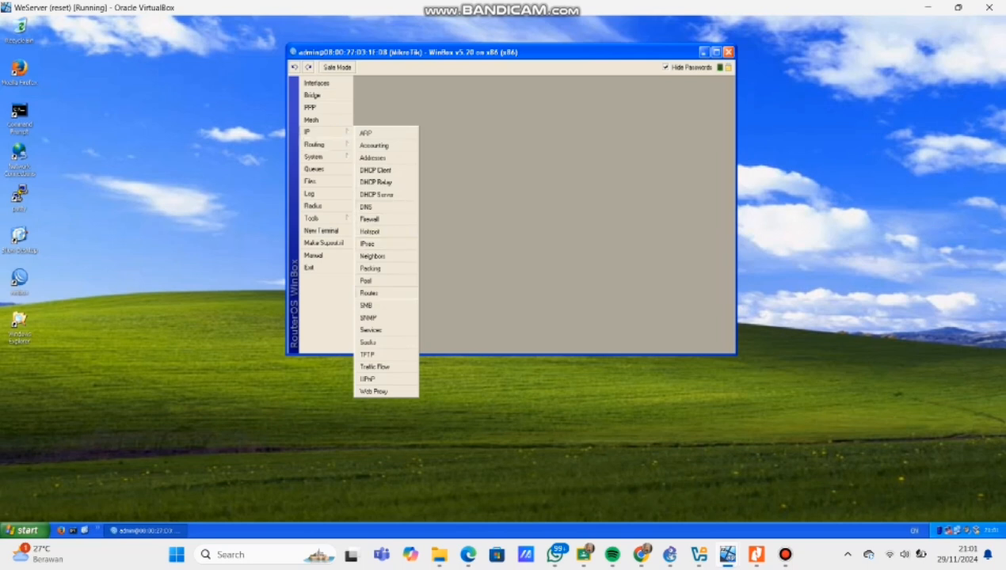
click(369, 294)
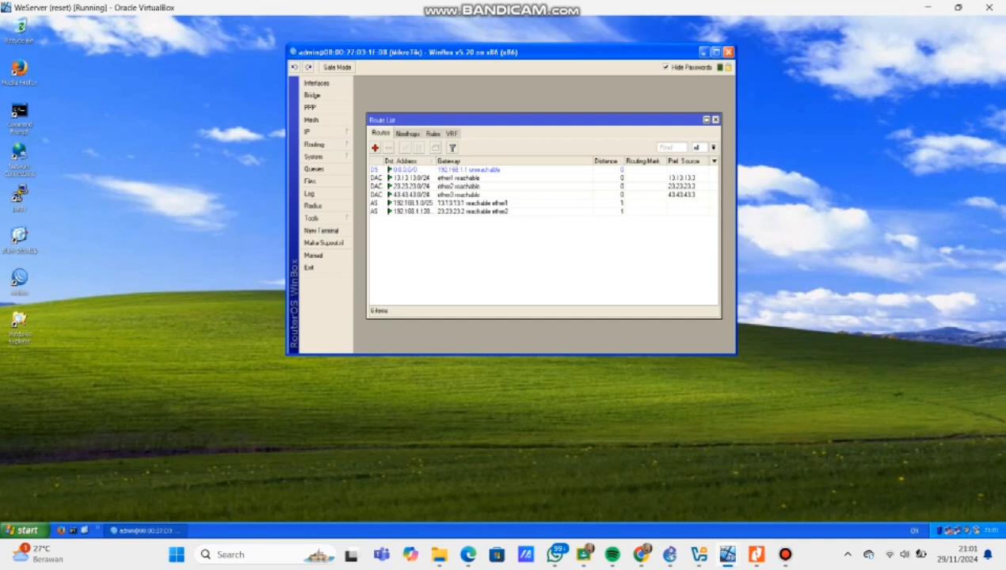
drag(435, 161, 451, 162)
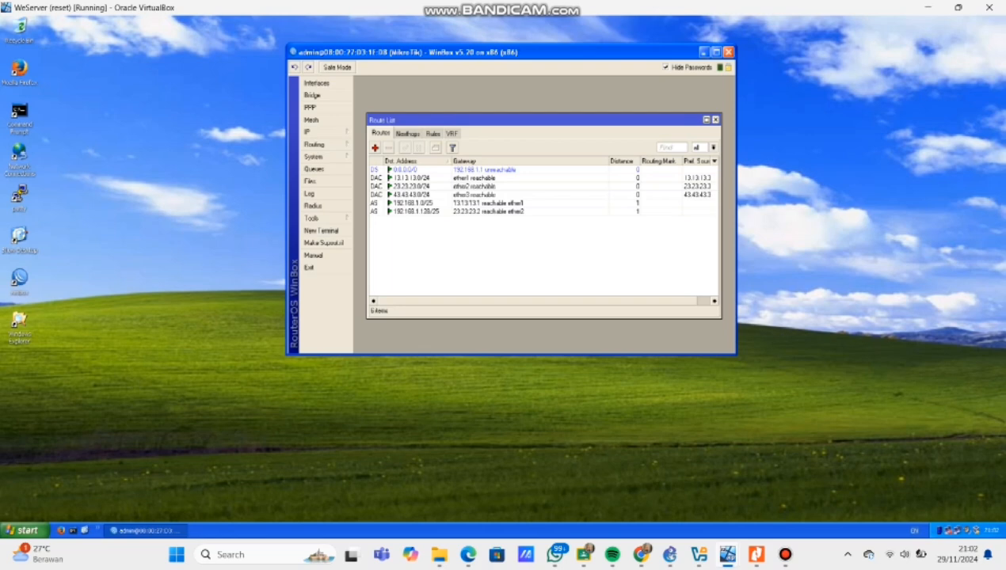
click(716, 119)
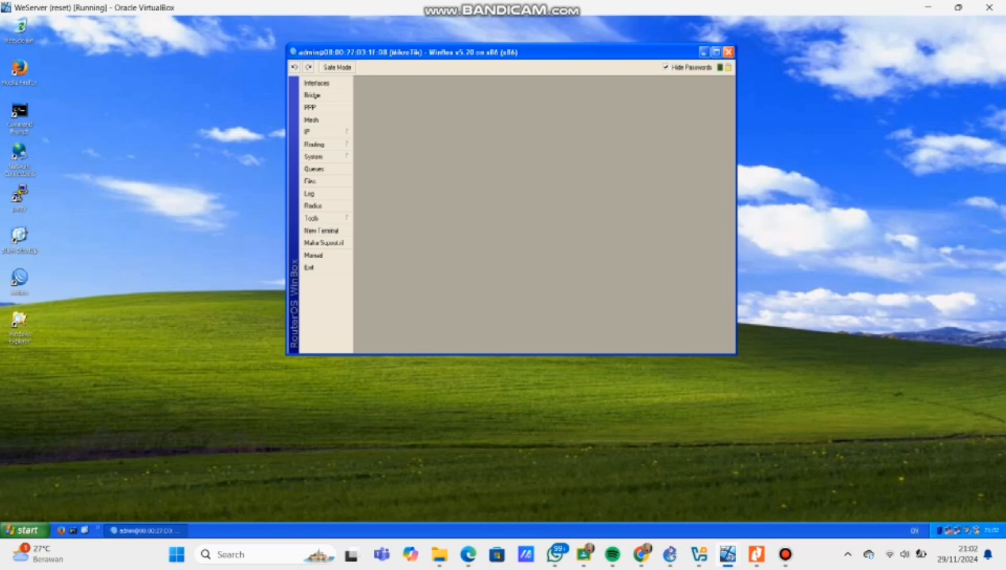
click(958, 7)
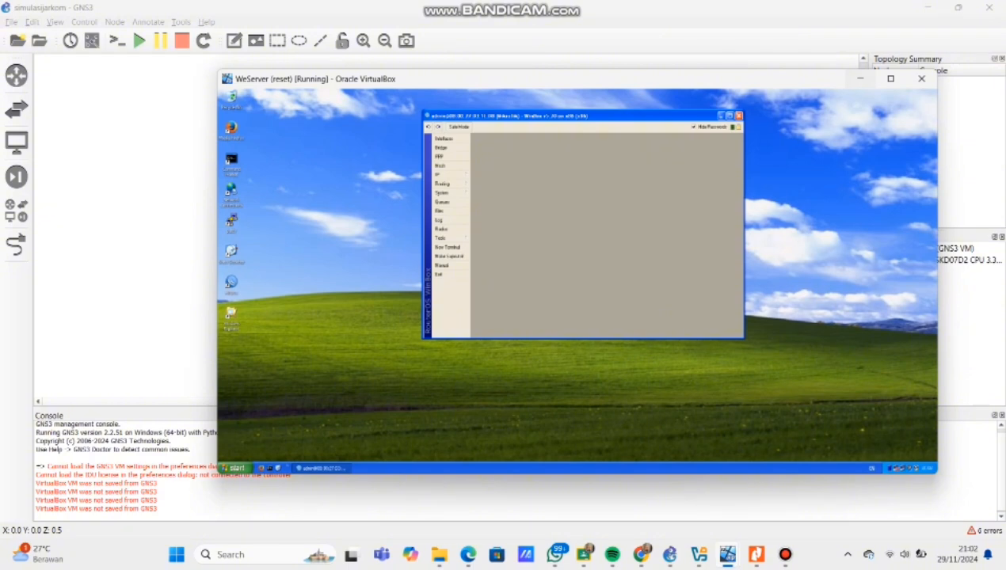
click(860, 78)
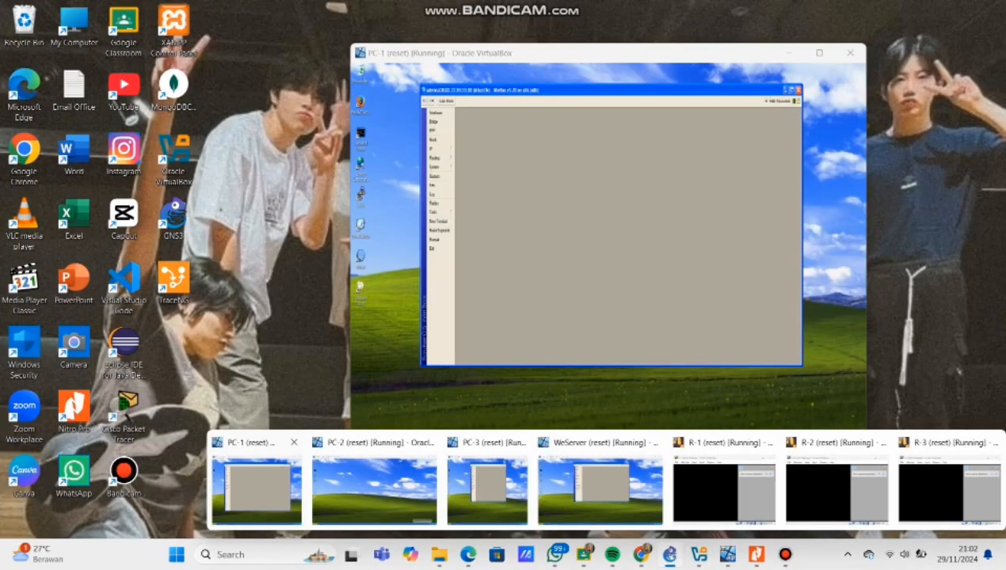
Step: Switch to the PC-1 virtual machine, maximised, and close its WinBox session
click(256, 487)
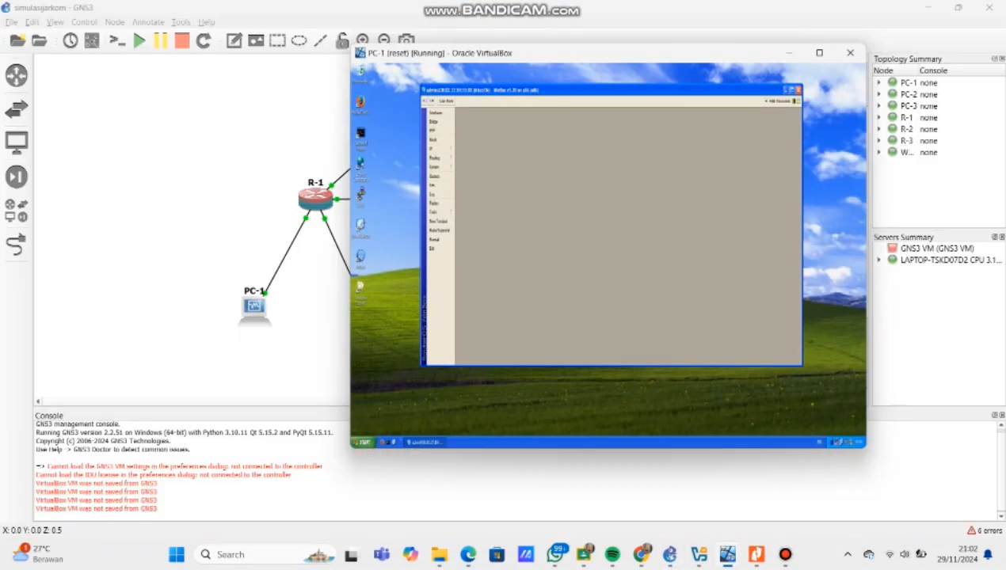
click(819, 52)
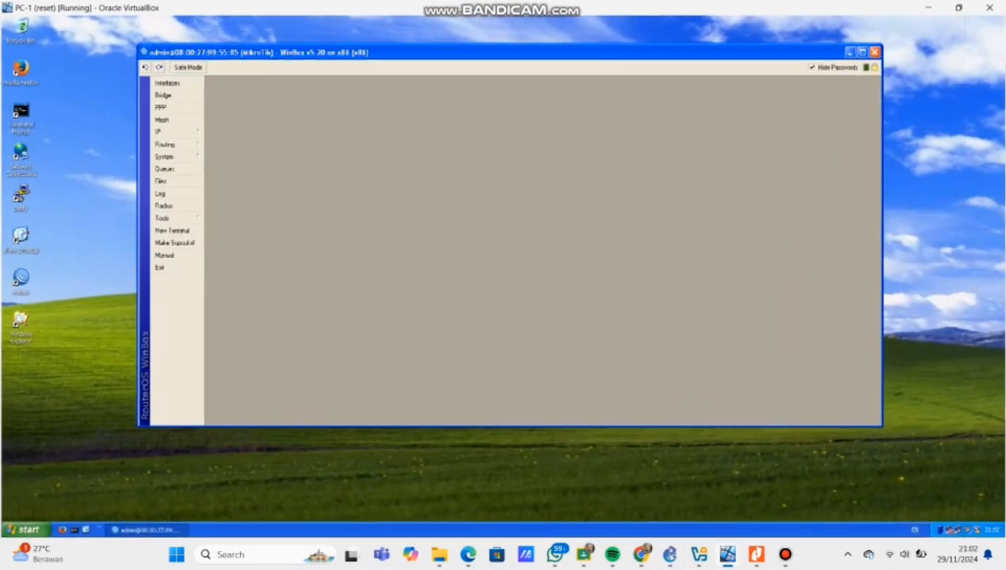
click(874, 51)
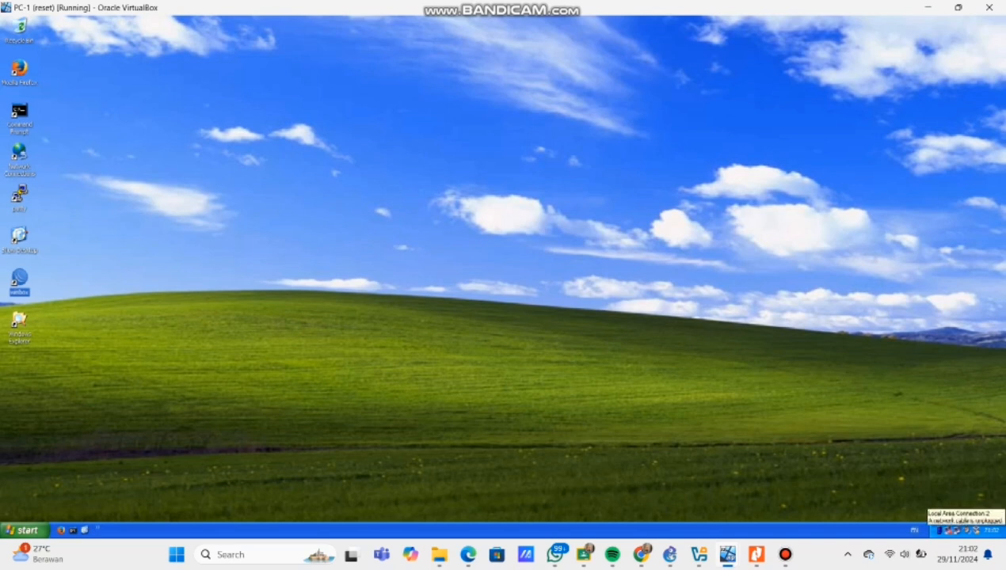
Step: Open the Internet Protocol (TCP/IP) properties of PC-1's Local Area Connection to examine its IP address, subnet mask and gateway
double_click(949, 530)
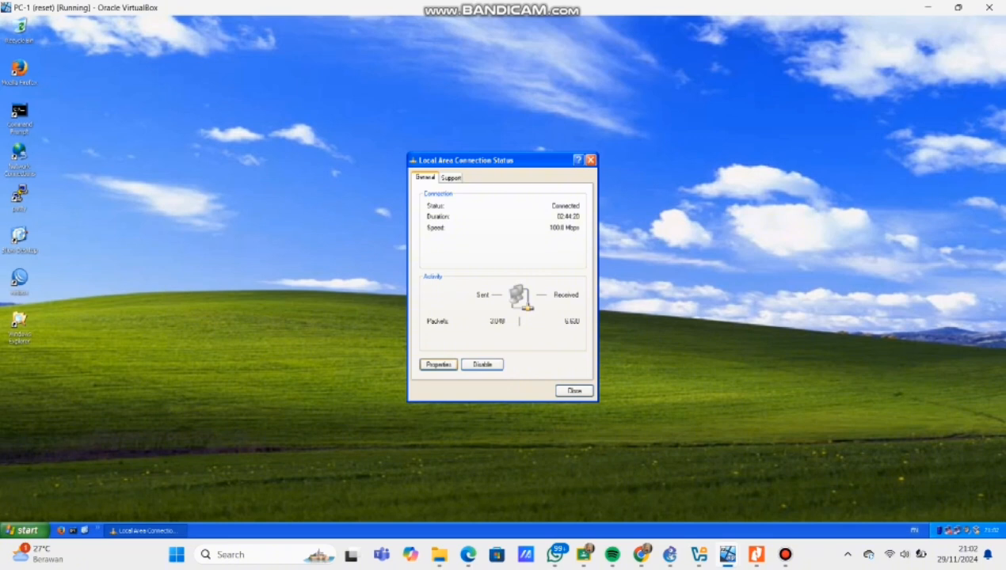
key(Return)
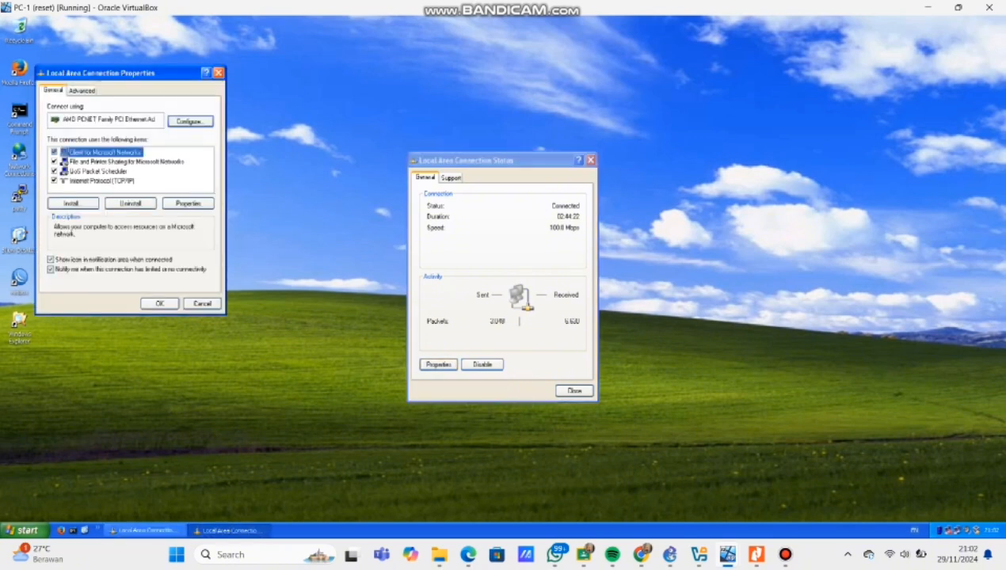
click(101, 181)
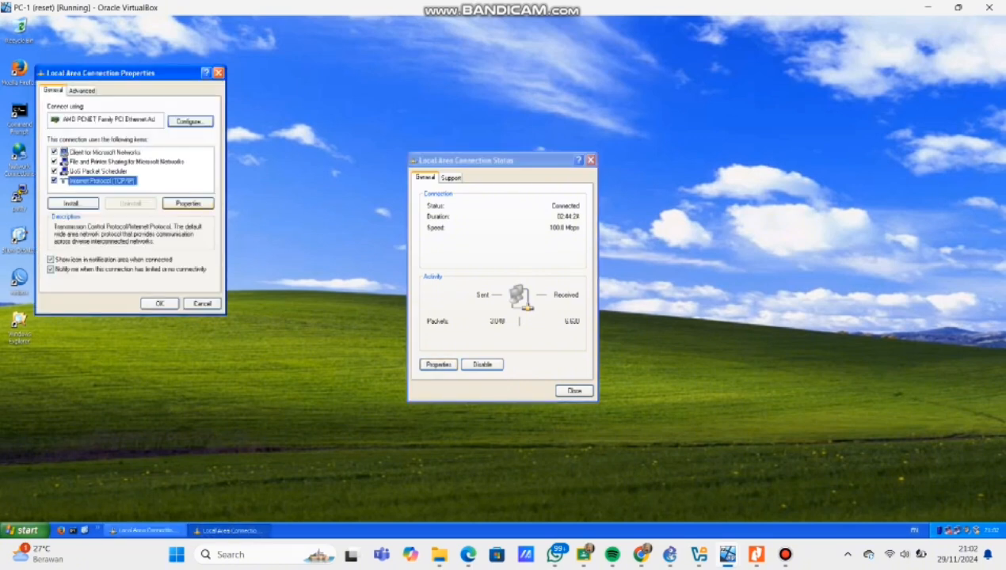
click(188, 203)
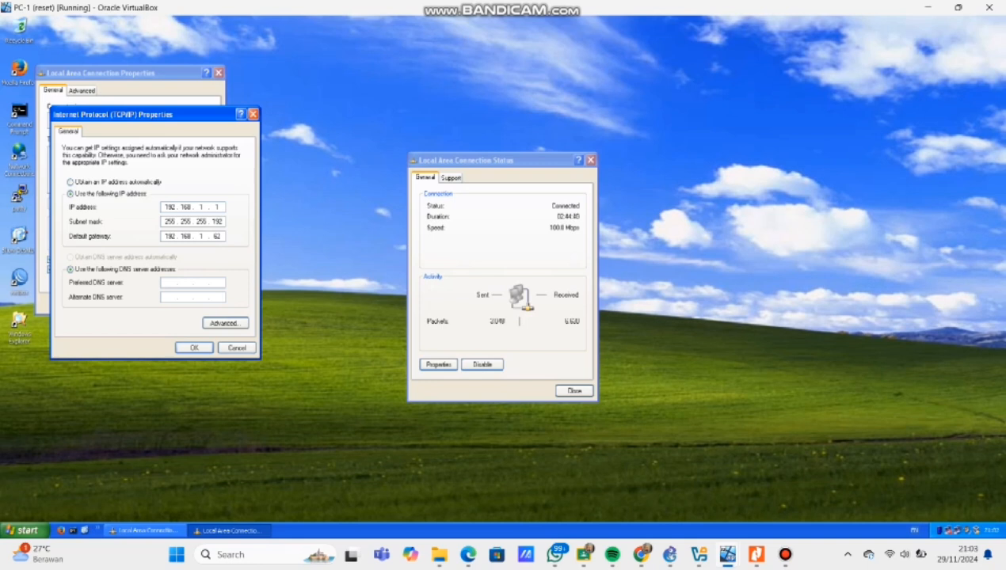
Step: Close PC-1's TCP/IP and Local Area Connection properties, and switch to the PC-2 virtual machine, maximised
key(Return)
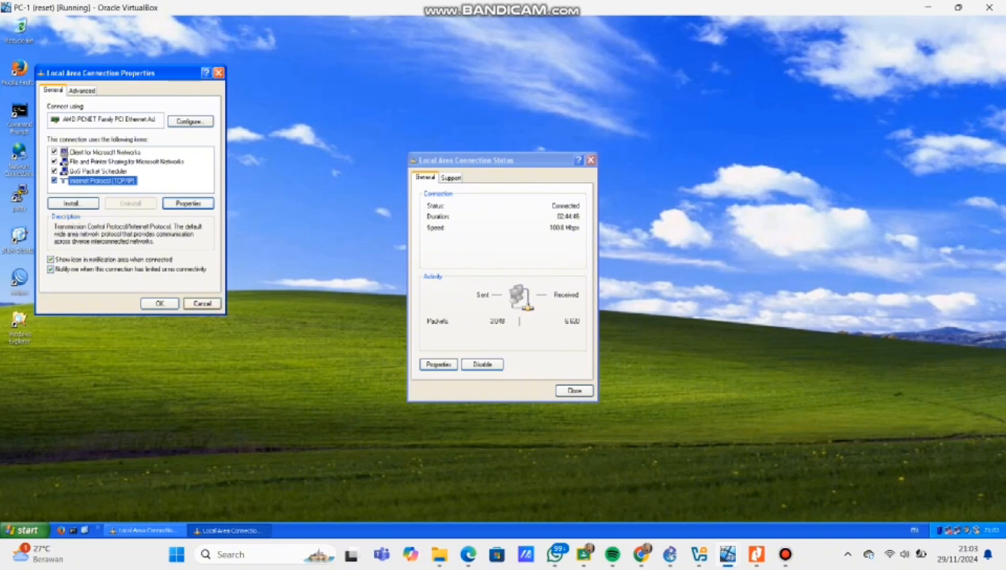
key(Return)
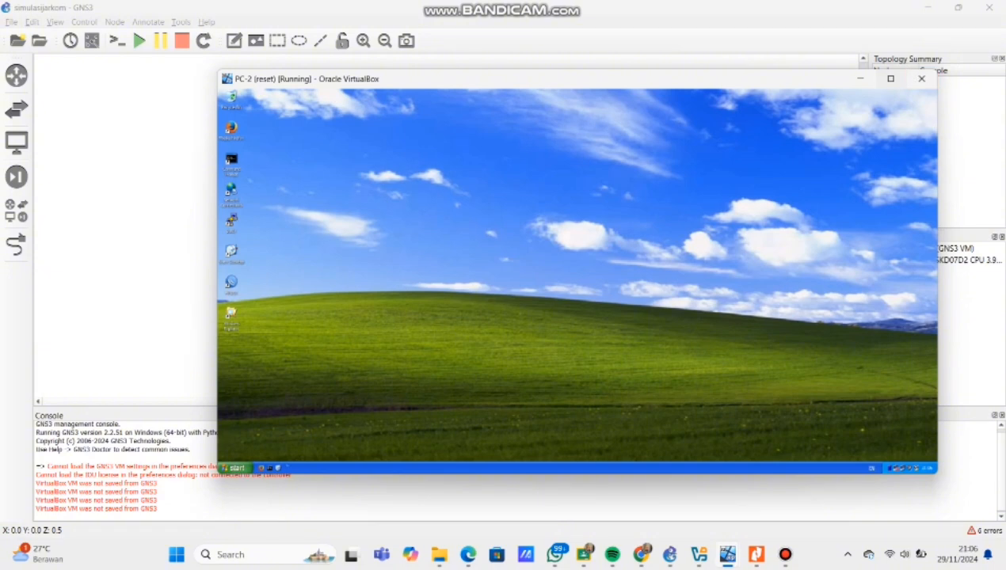
key(super+Up)
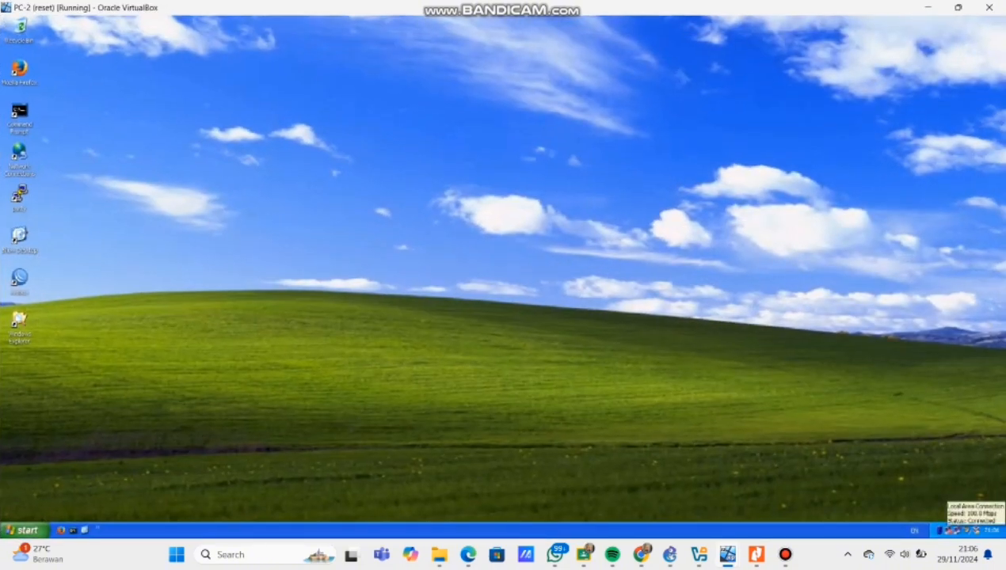
Step: Open the Internet Protocol (TCP/IP) properties of PC-2's Local Area Connection to examine its IP address, subnet mask and gateway
click(966, 531)
click(439, 364)
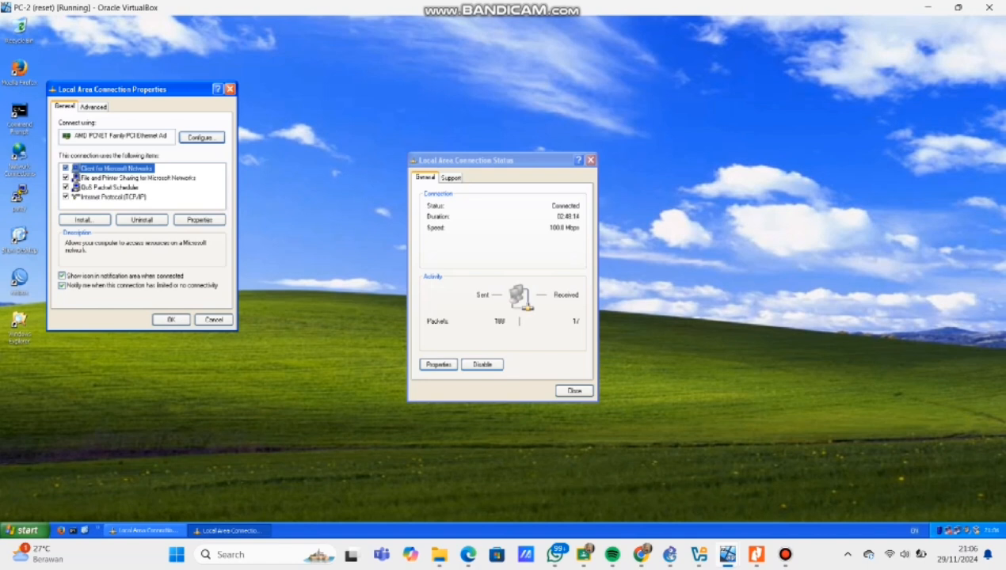
click(114, 197)
click(199, 220)
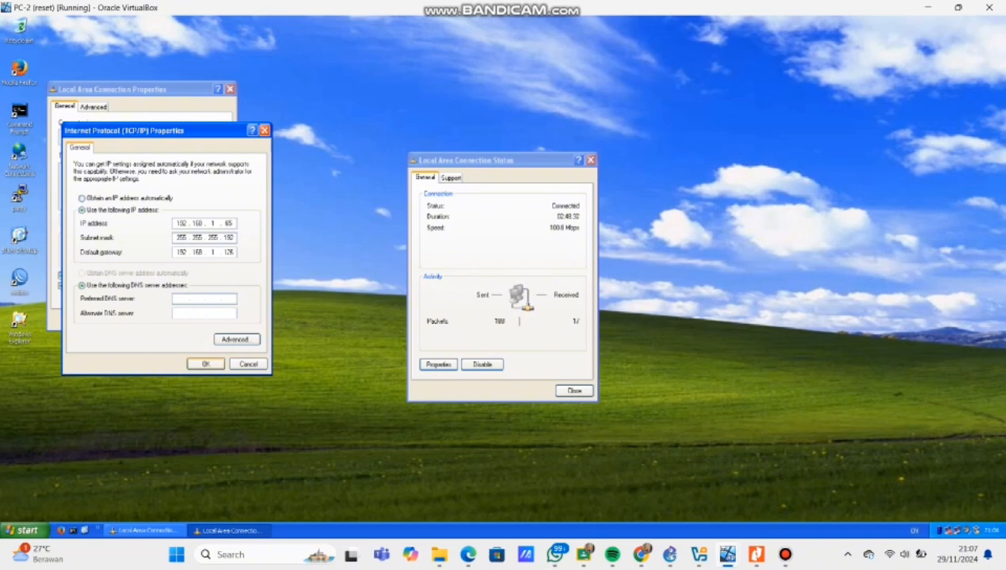
Step: Close all of PC-2's Local Area Connection dialogs and restore its virtual machine window to normal size
click(205, 364)
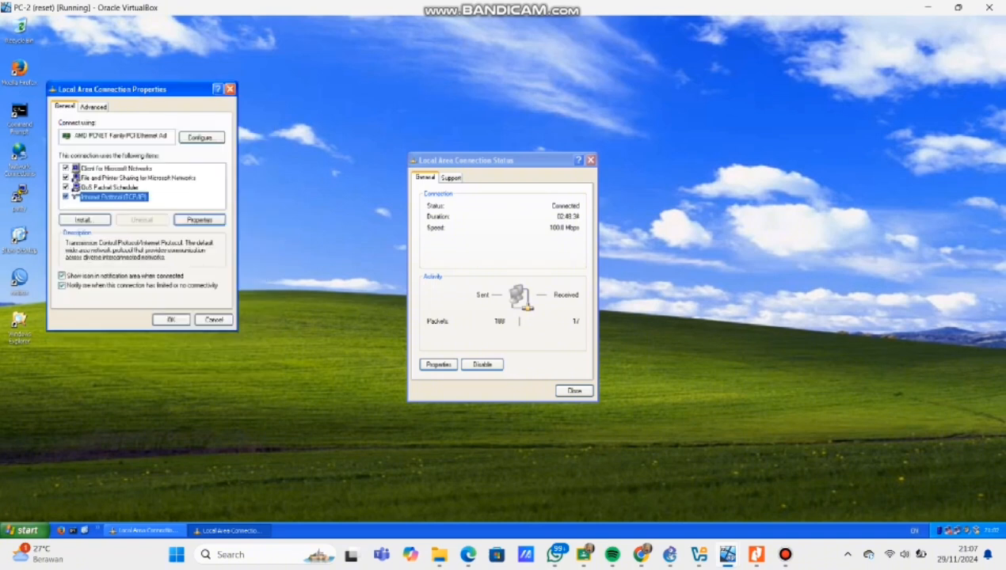
click(212, 319)
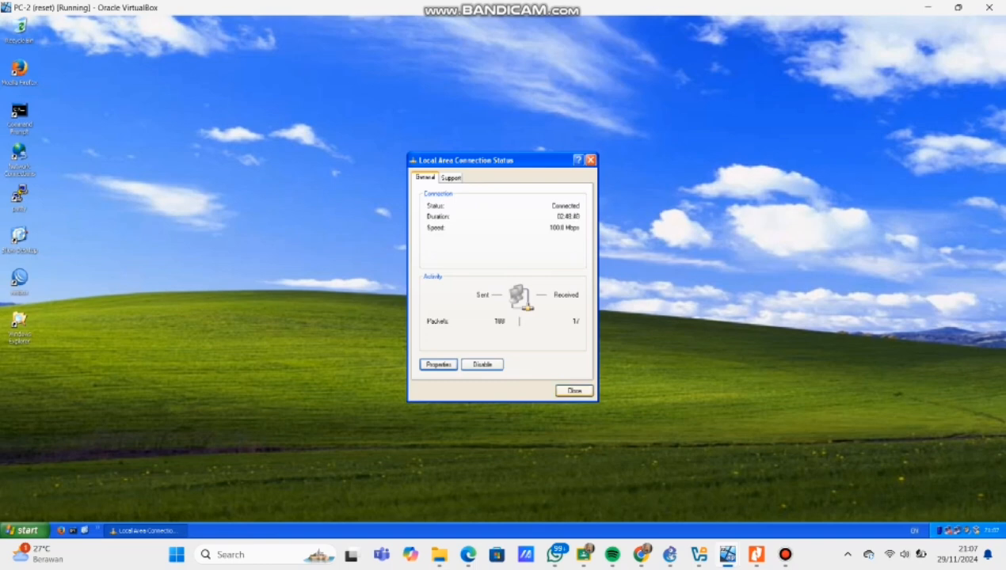
click(574, 391)
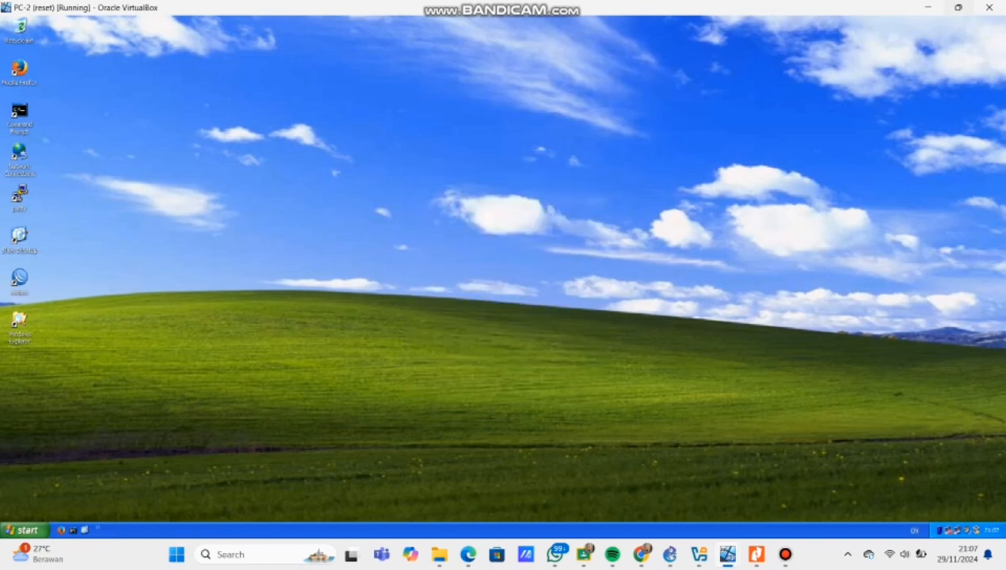
click(957, 8)
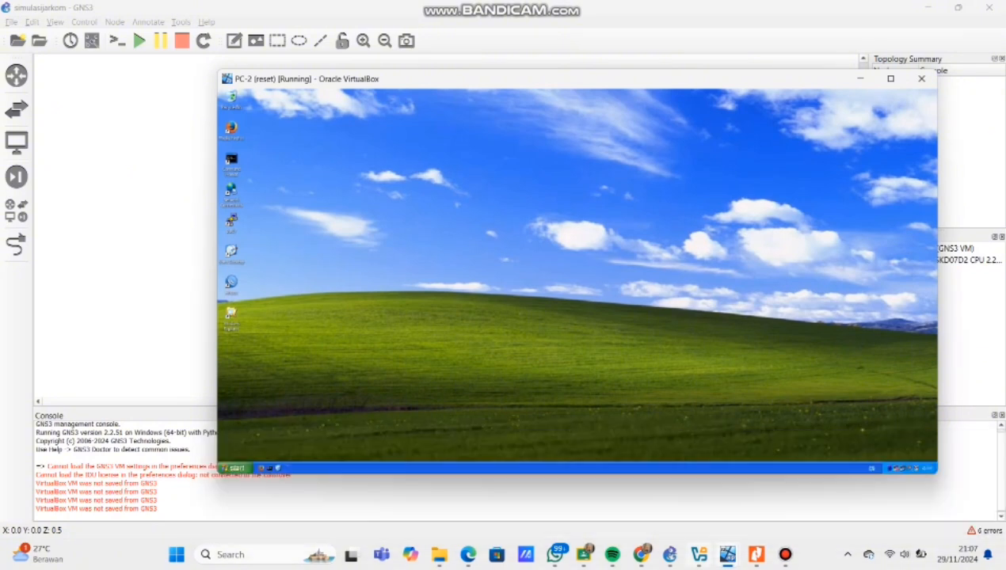
Step: Switch to the PC-3 virtual machine, minimise the PC-2 window, and maximise PC-3
mouse_move(728, 554)
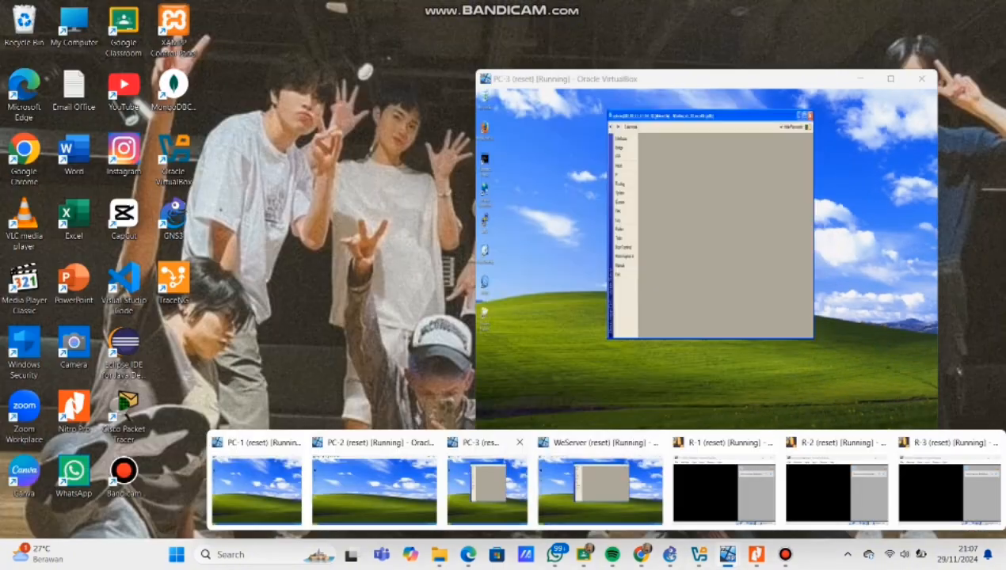
click(487, 488)
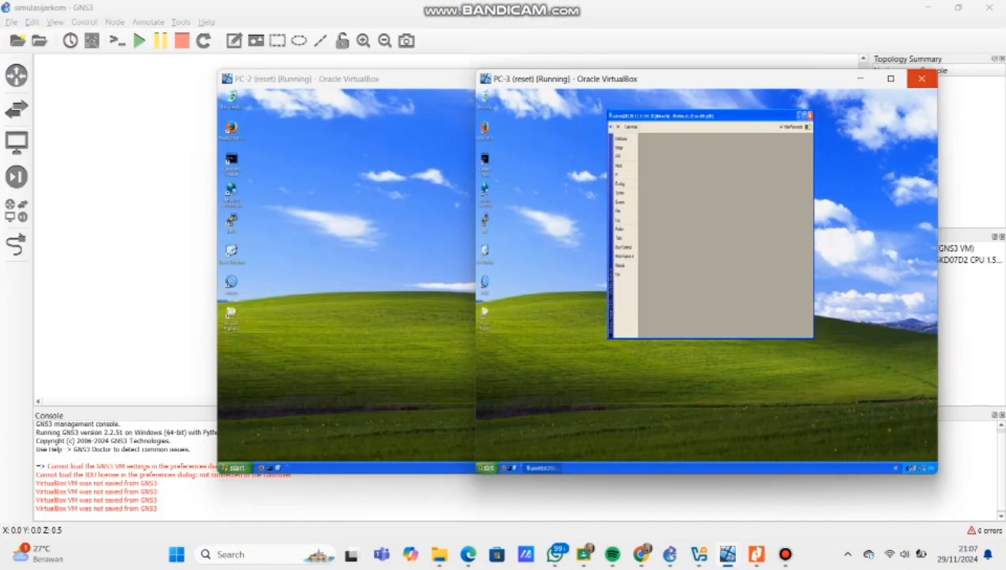
click(428, 80)
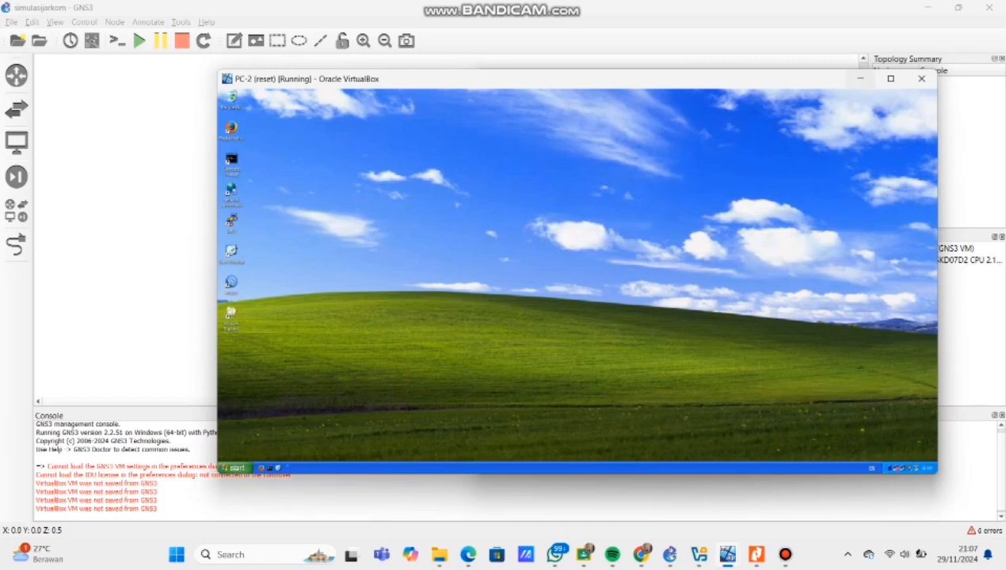
click(860, 78)
click(891, 78)
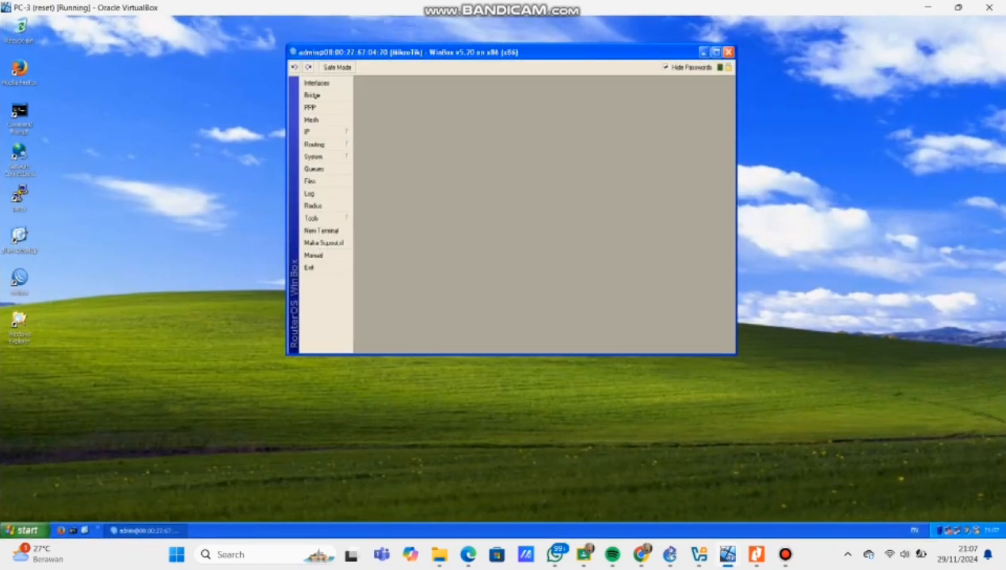
Step: Open the Internet Protocol (TCP/IP) properties of PC-3's Local Area Connection to examine its IP address, subnet mask and gateway
click(950, 531)
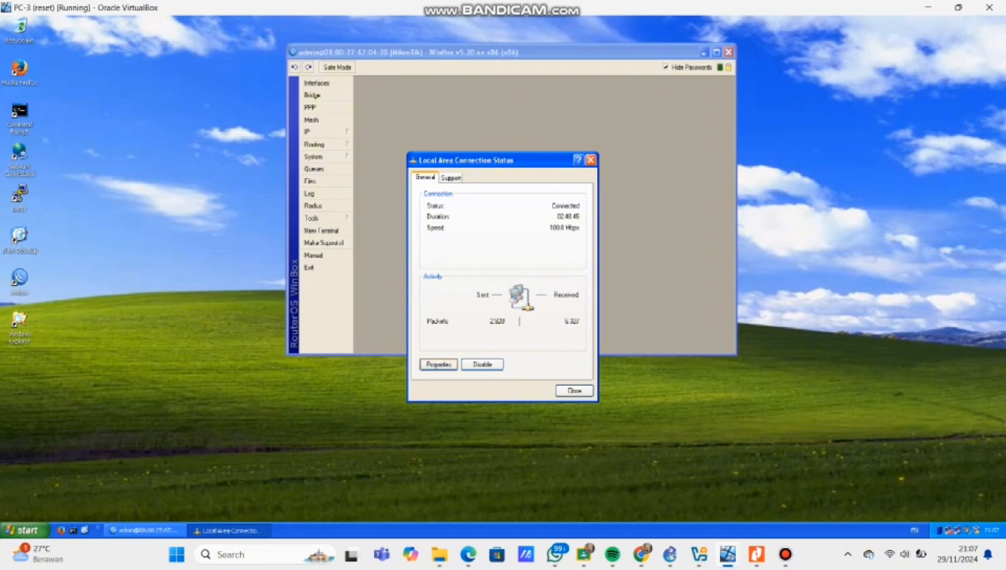
click(438, 366)
click(103, 181)
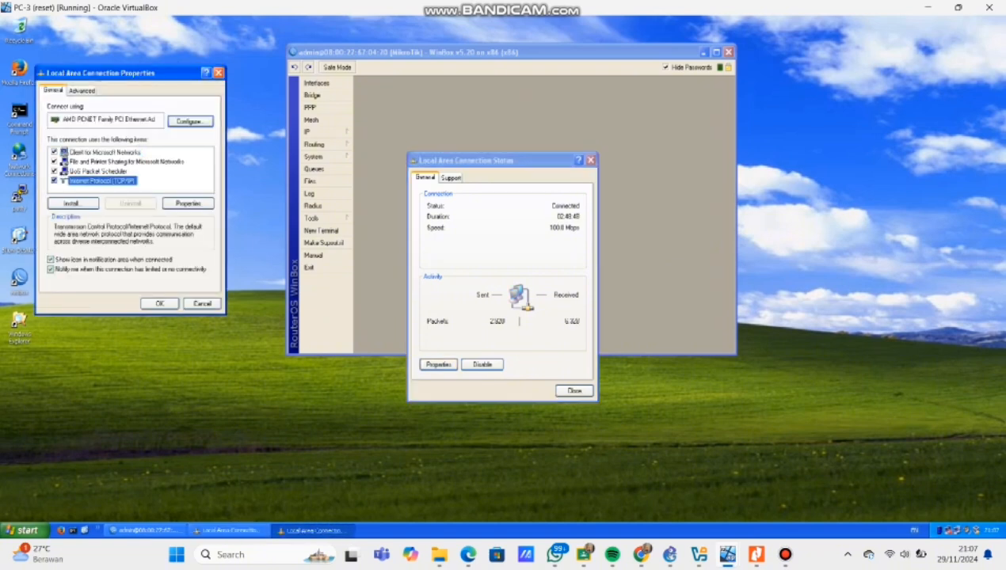
click(187, 204)
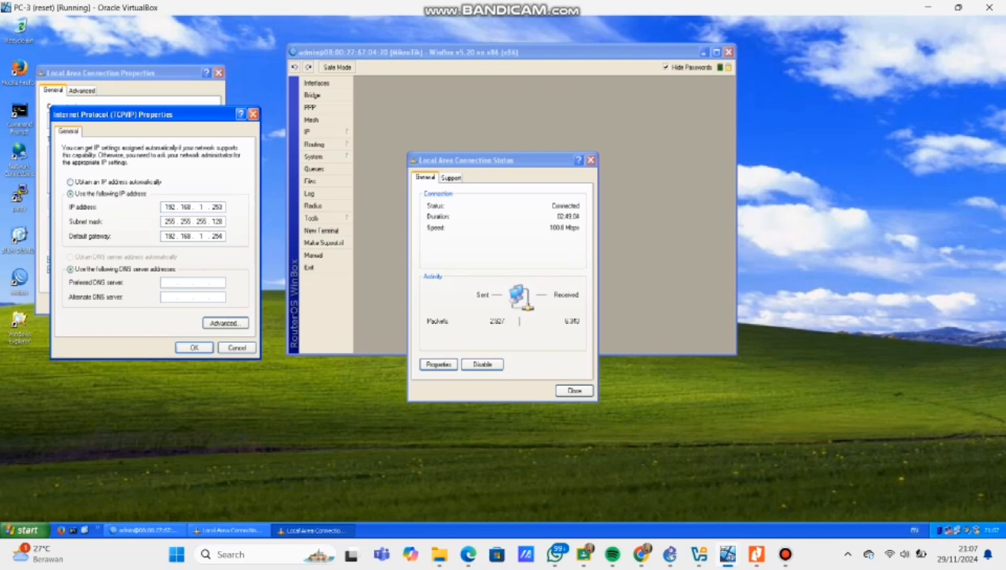
Step: Close all of PC-3's Local Area Connection dialogs and restore its virtual machine window to normal size
click(194, 348)
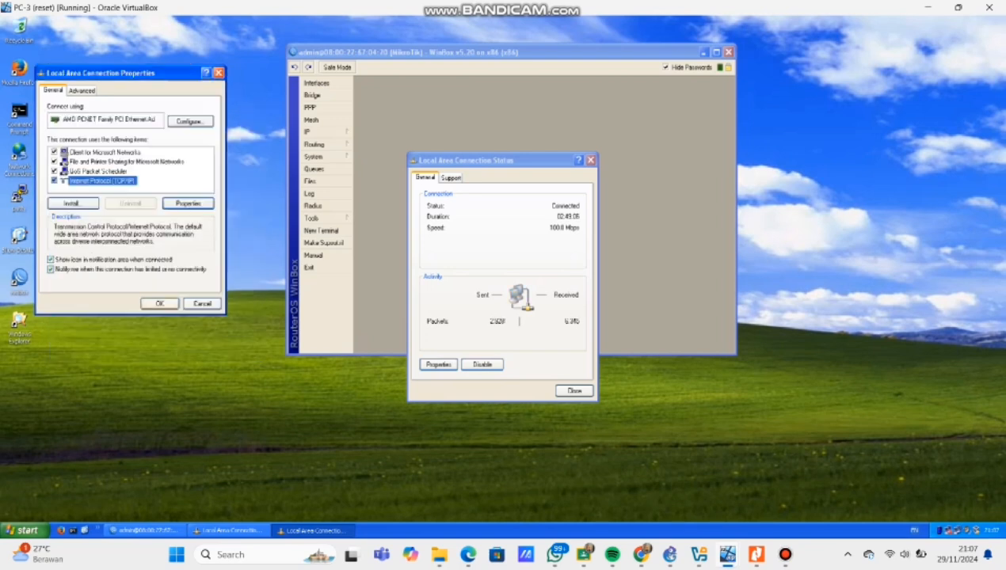
click(202, 303)
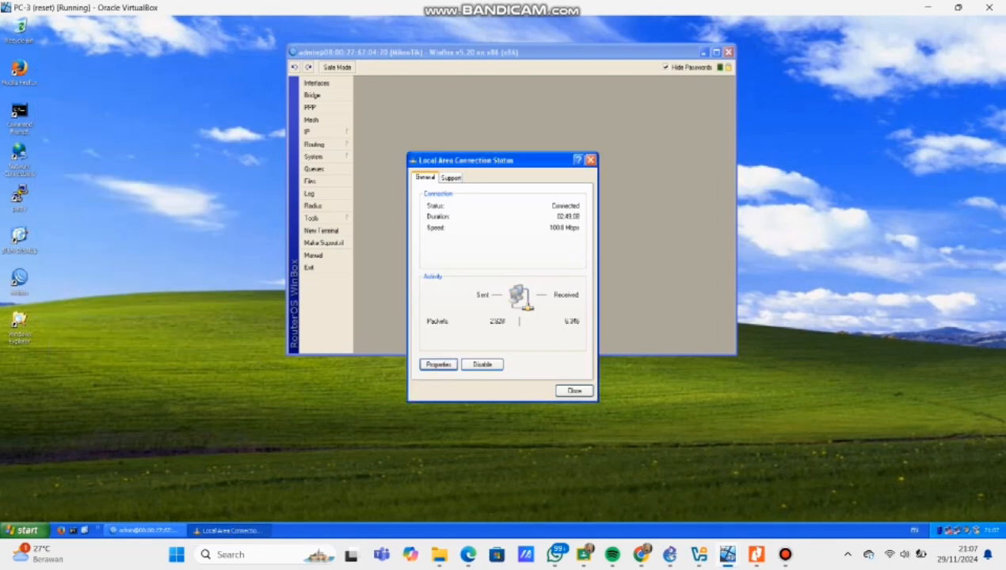
click(574, 391)
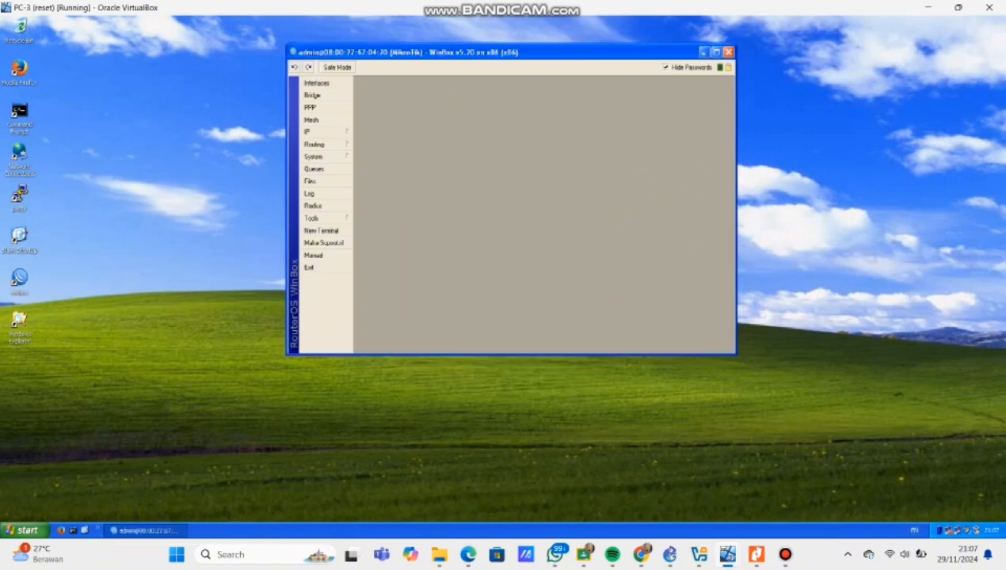
click(958, 7)
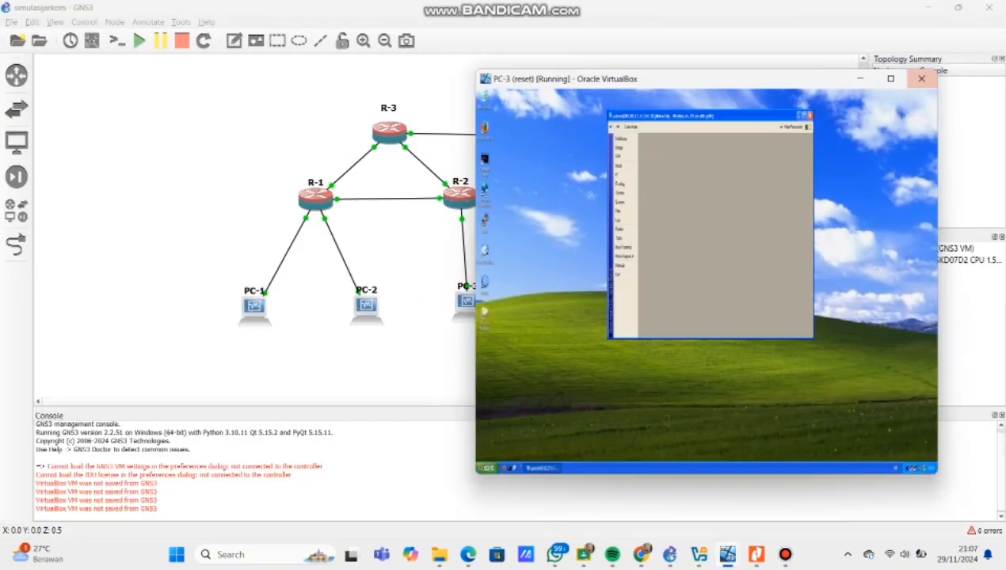
Step: Switch to the WeServer virtual machine, maximised, and open its Local Area Connection's Internet Protocol (TCP/IP) properties to examine the IP address, subnet mask and gateway
mouse_move(728, 554)
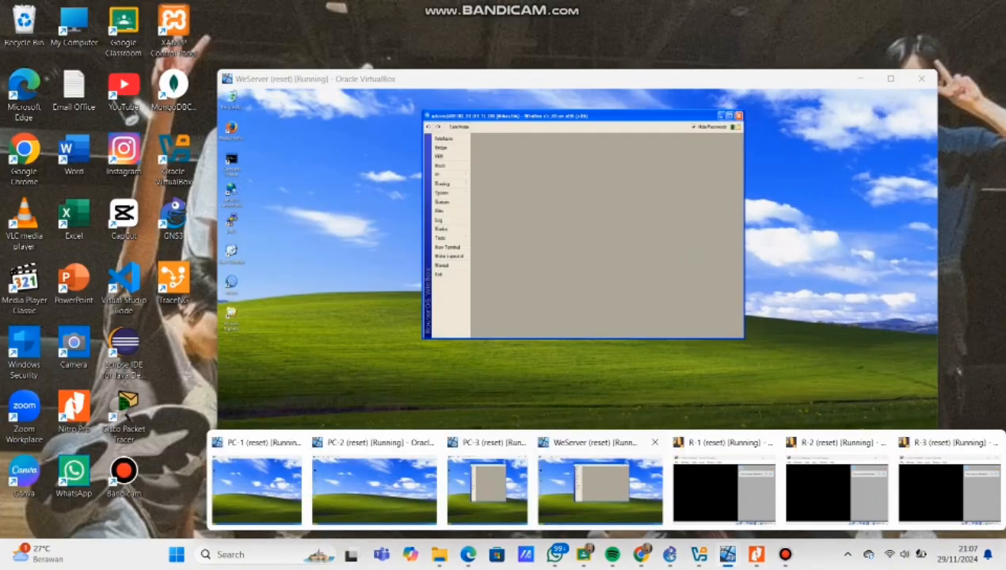
click(600, 487)
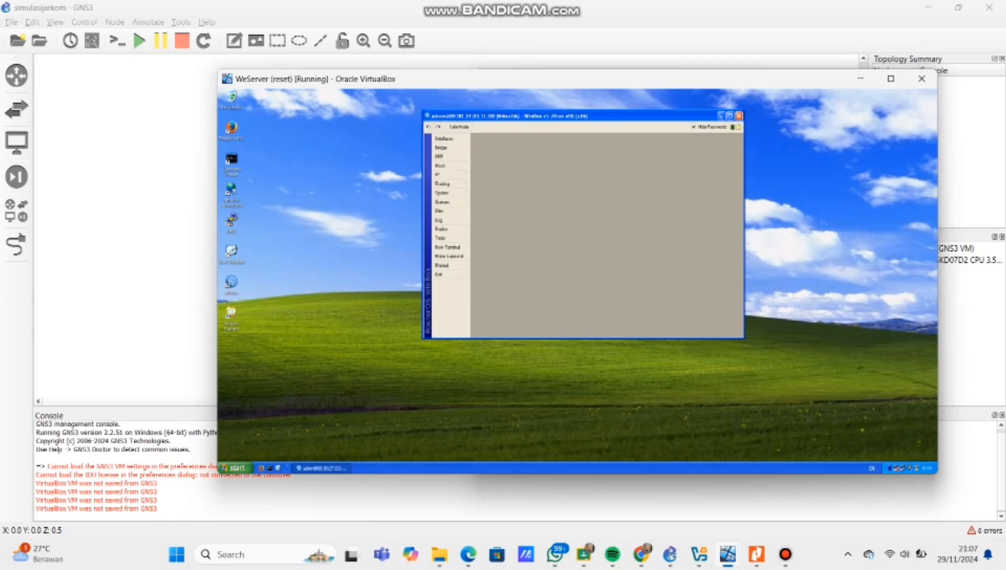
click(891, 78)
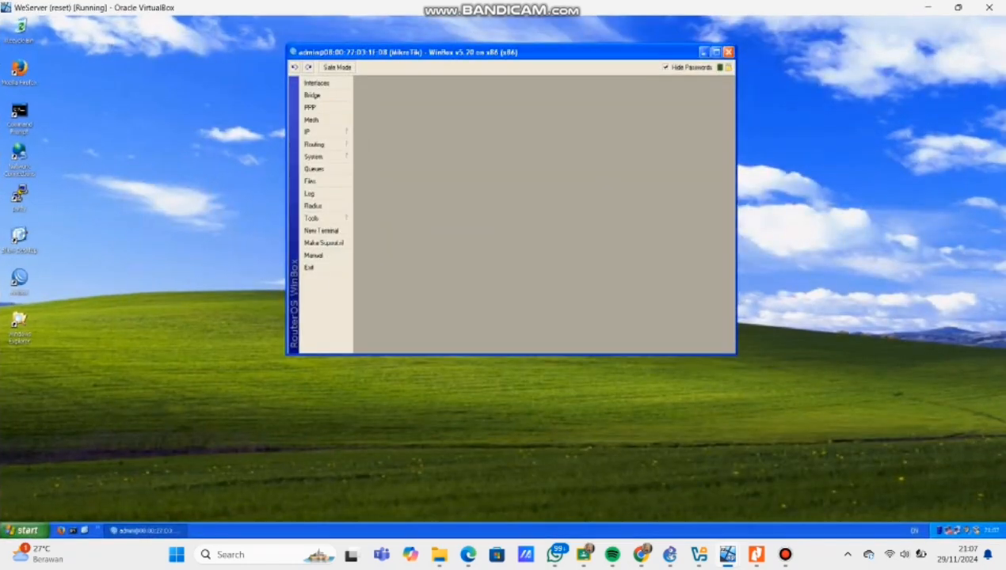
click(956, 531)
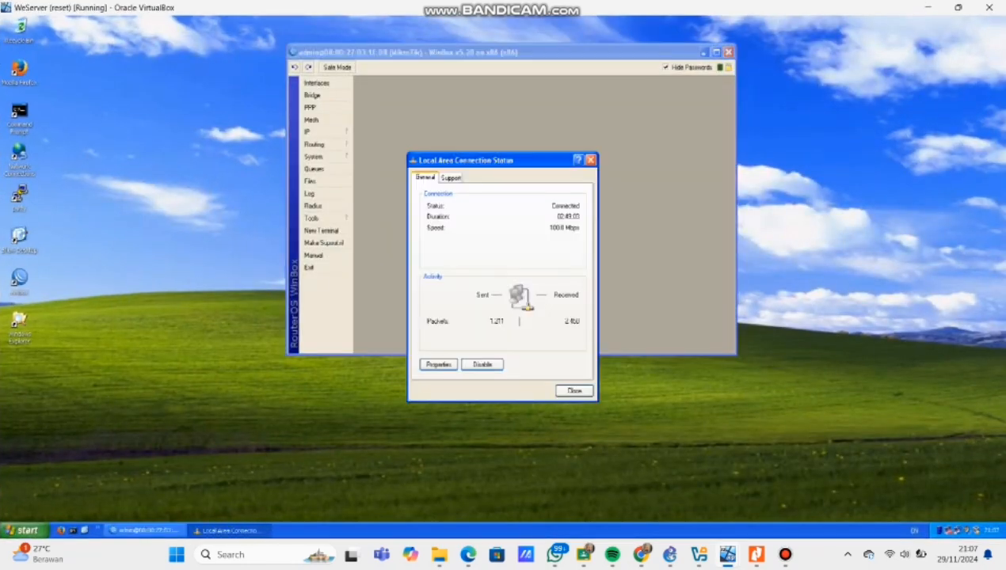
click(439, 365)
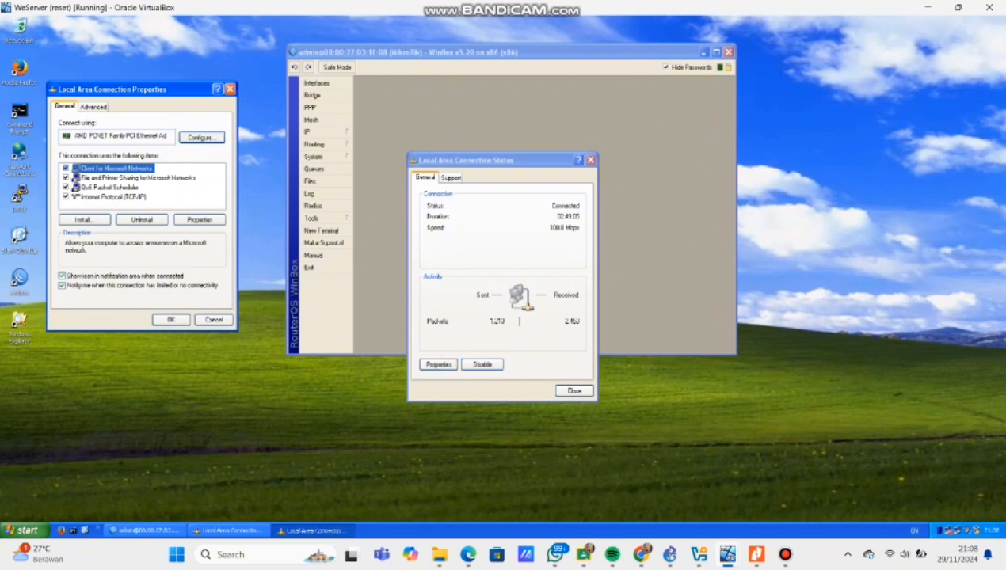
click(115, 196)
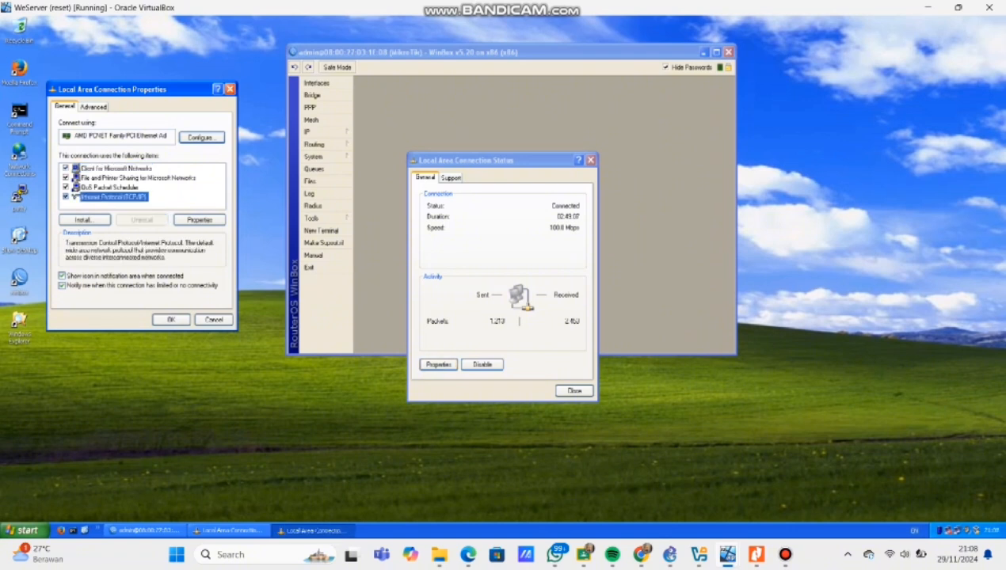
click(199, 219)
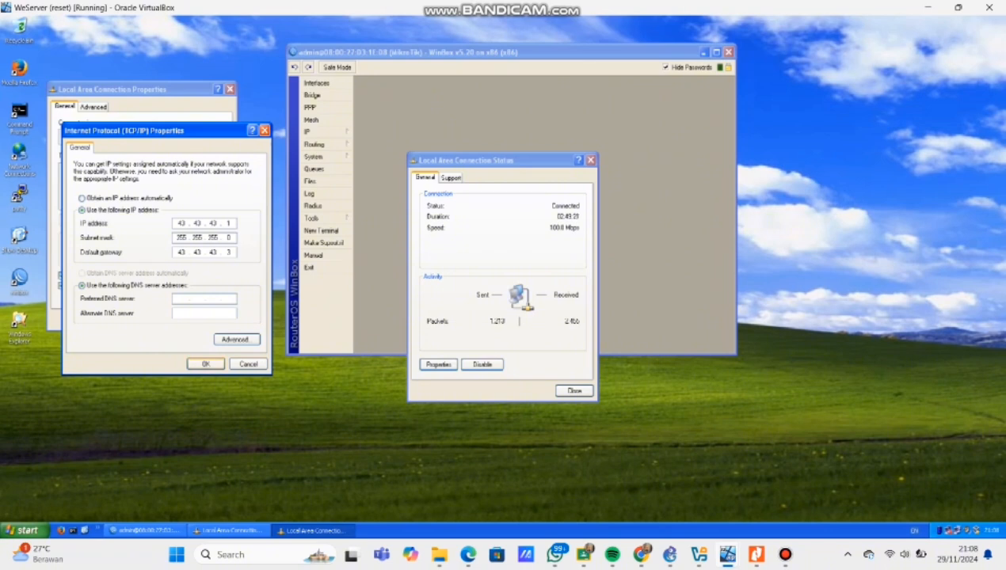
Step: Close all of WeServer's Local Area Connection dialogs and restore its virtual machine window to normal size
key(Return)
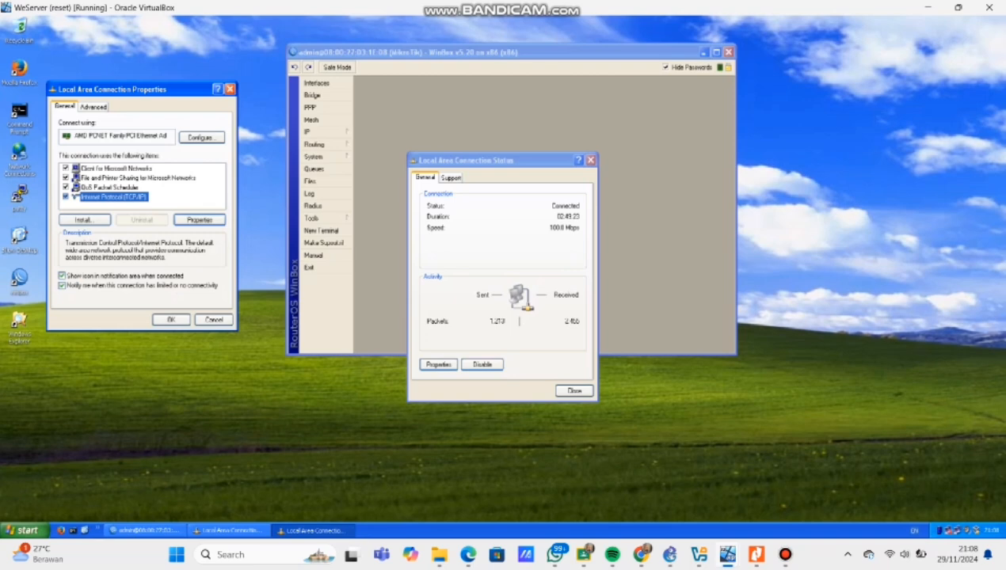
key(Return)
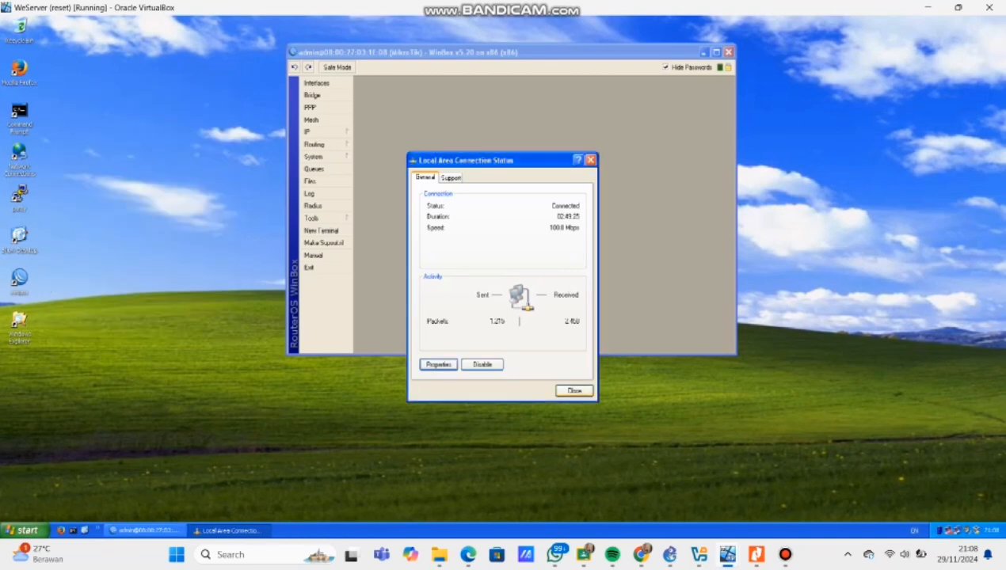
key(Return)
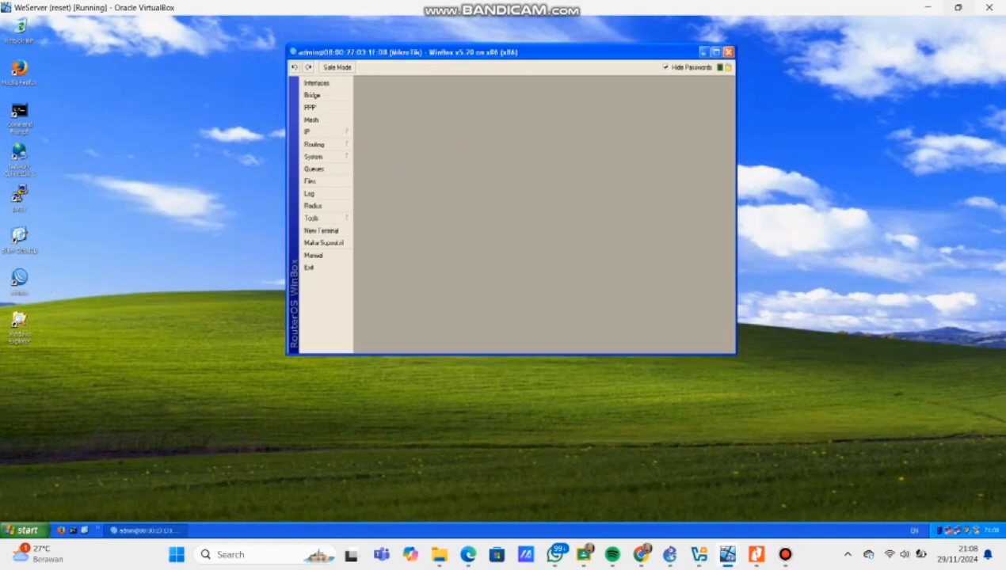
click(958, 8)
Step: Switch to the PC-1 virtual machine, minimise the WeServer and PC-3 windows, and maximise PC-1
mouse_move(727, 554)
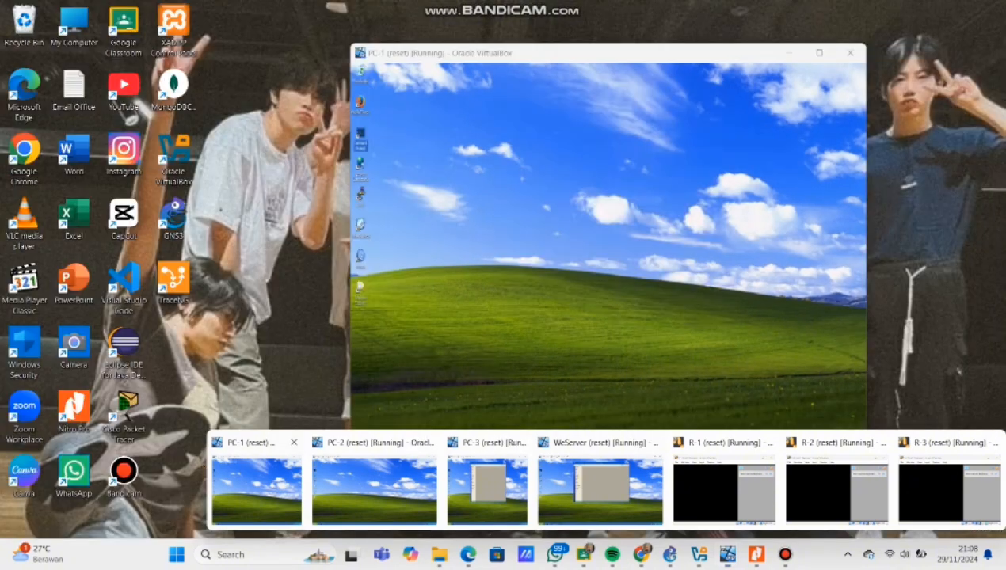
click(281, 442)
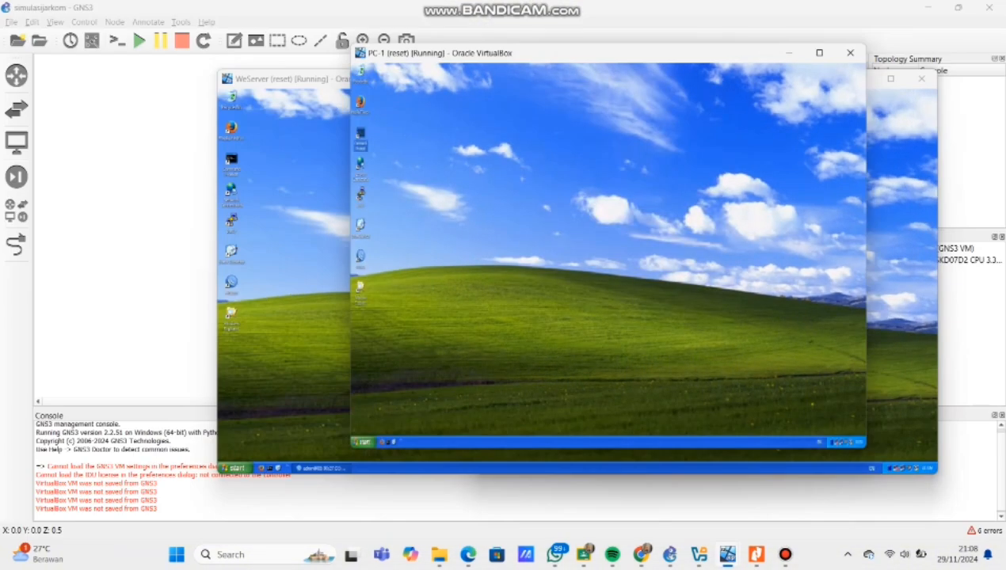
click(287, 372)
click(861, 78)
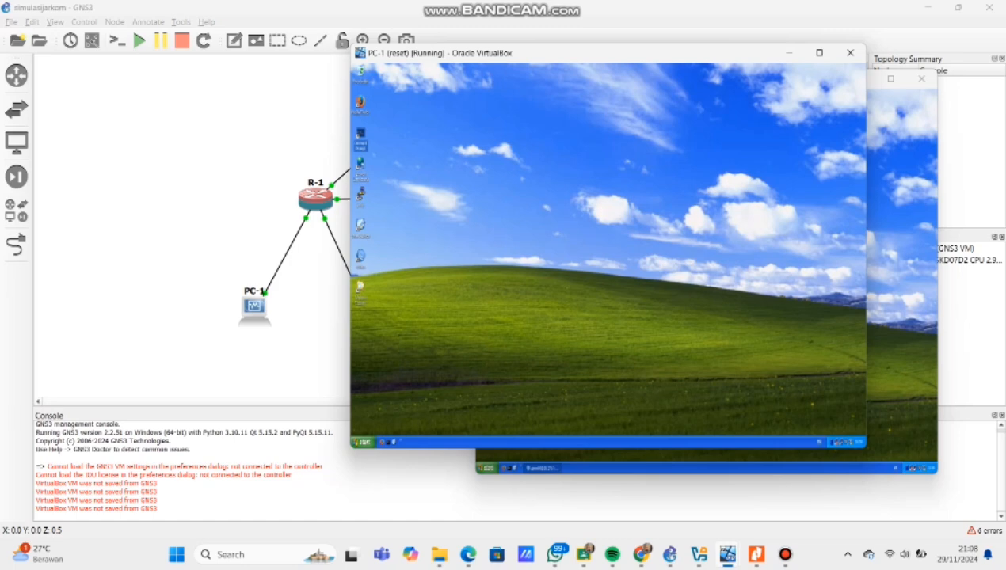
click(875, 79)
click(860, 78)
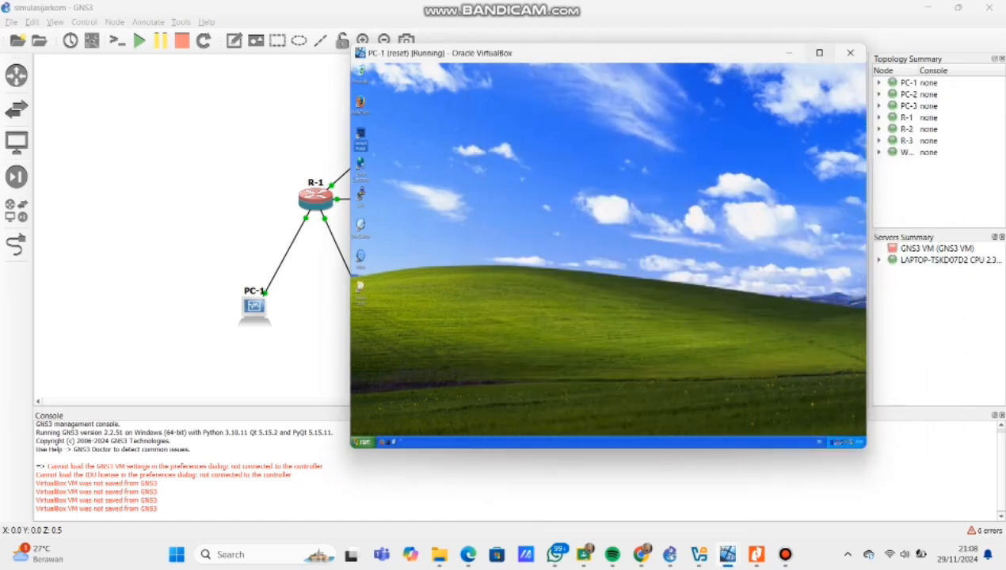
click(819, 53)
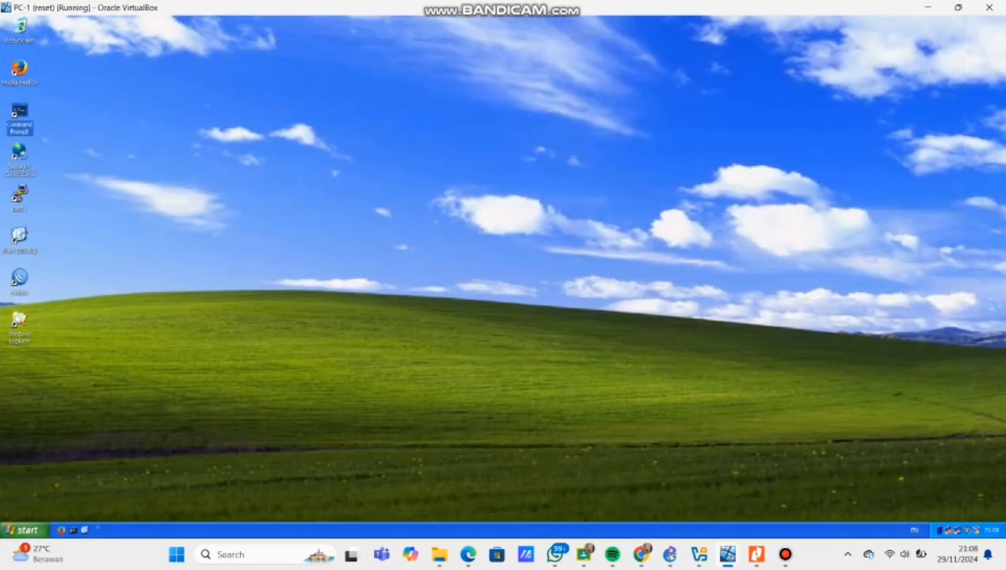
Step: Open Command Prompt on PC-1 and ping 192.168.1.65 and 192.168.1.153 to test connectivity
double_click(19, 119)
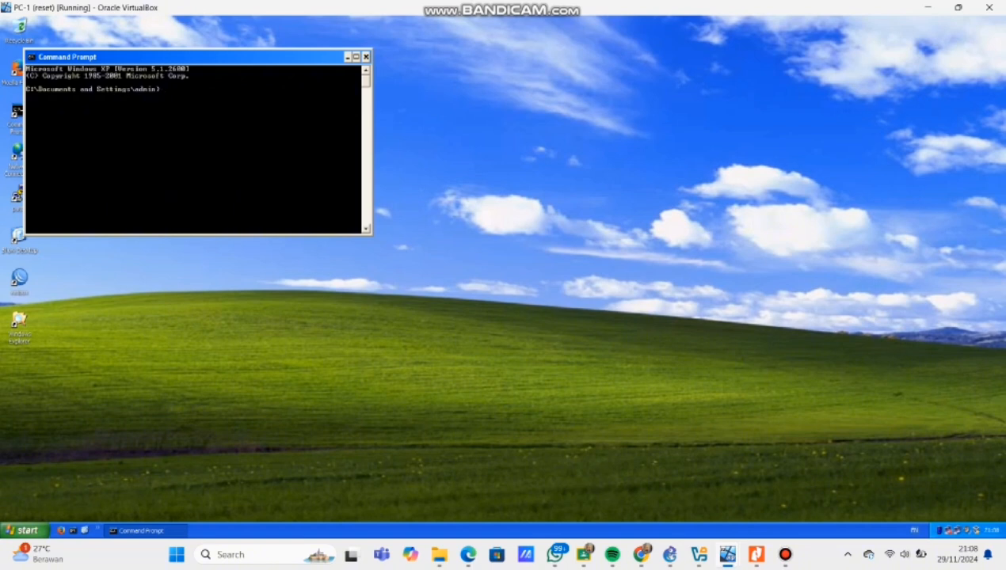
text(ping 192.168.1.65)
key(Return)
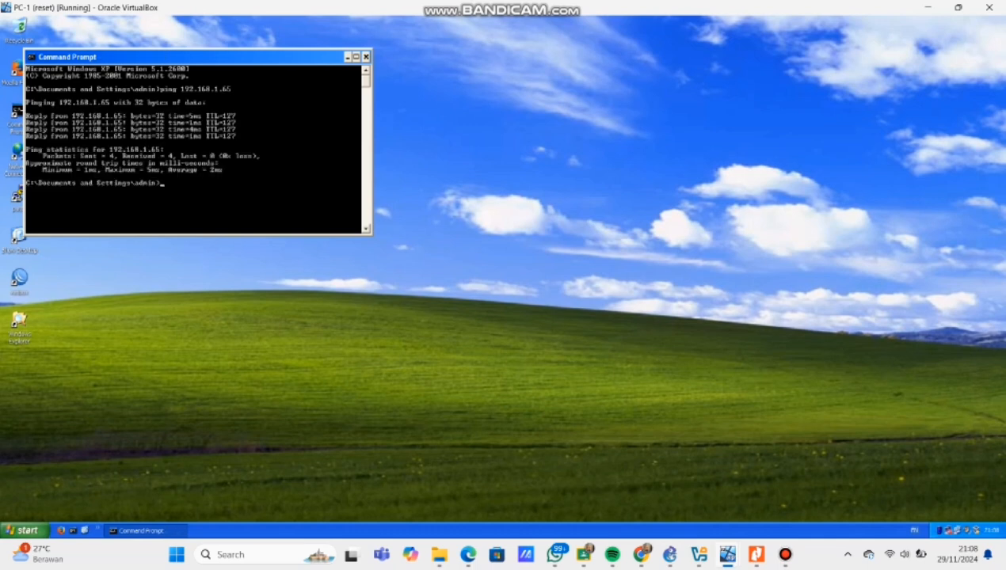
text(ping 192.168.1.153)
key(Return)
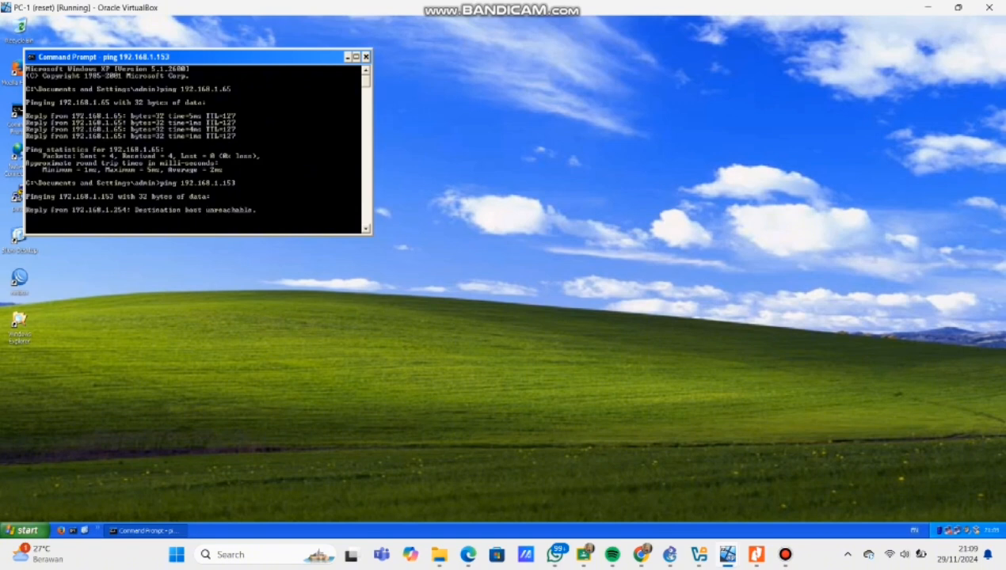
scroll(196, 146, down, 3)
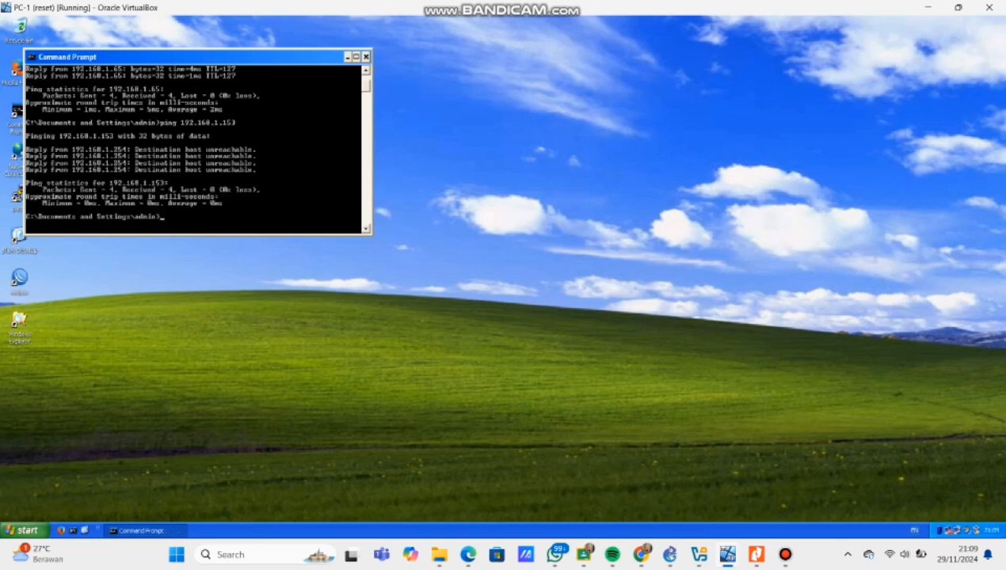
Step: Ping the server address 43.43.43.1 from PC-1's Command Prompt
scroll(194, 143, down, 2)
text(ping 43)
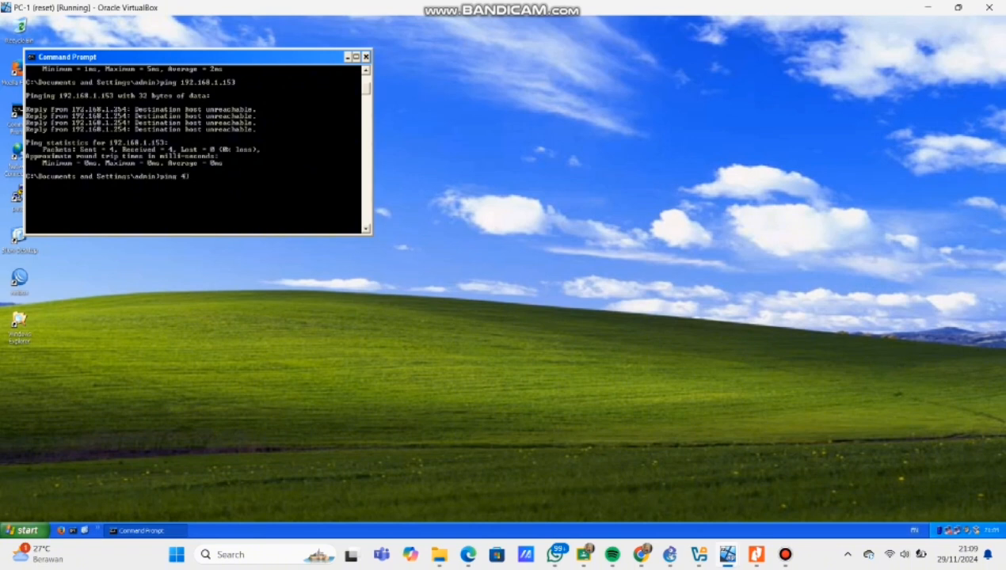
text(.43.43.1)
key(Return)
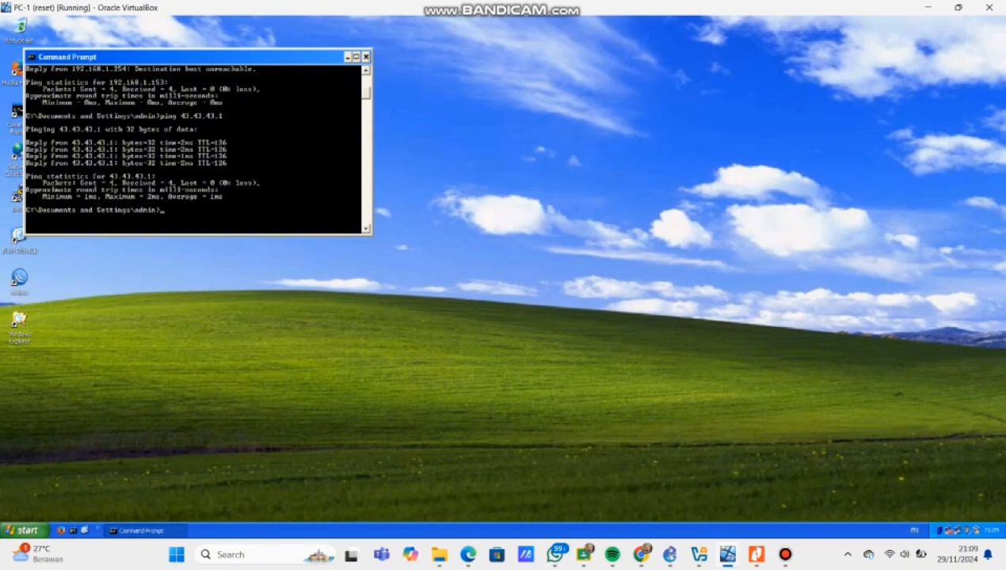
Step: Trace the routes from PC-1 to 192.168.1.65 and 192.168.1.253 with tracert
text(tracert 192.168.1.65)
key(Return)
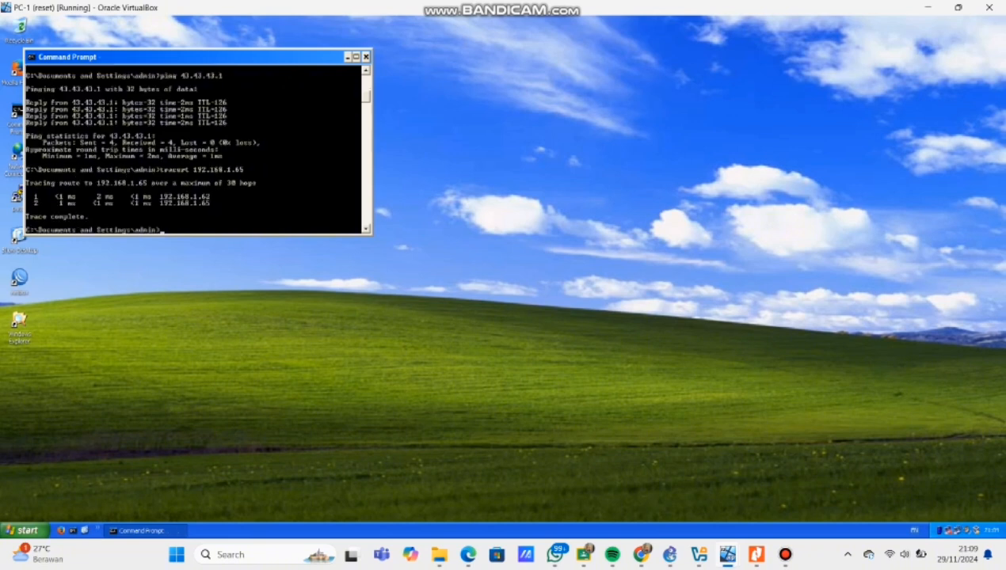
scroll(194, 143, down, 2)
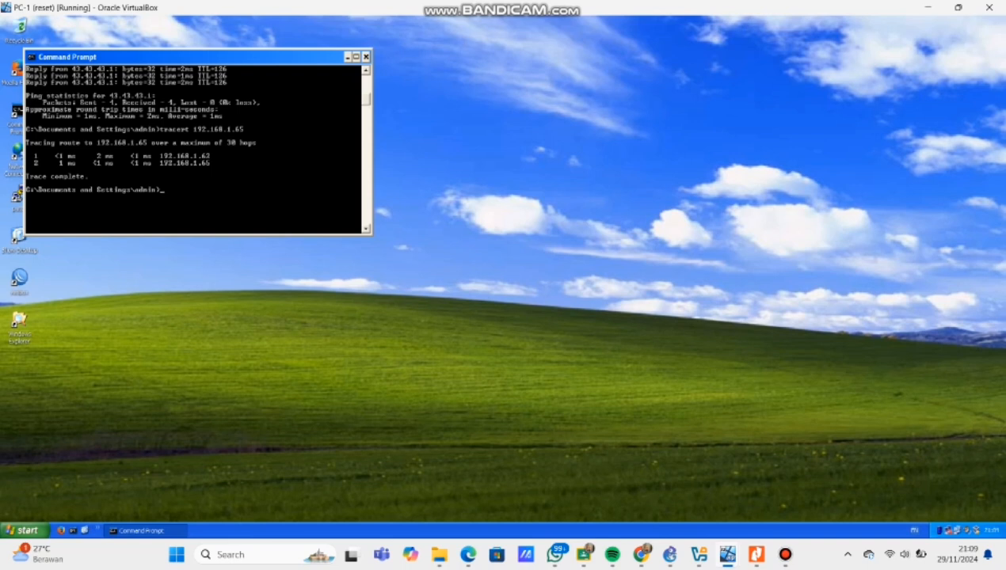
text(tracert)
text(192.168.1.253)
key(Return)
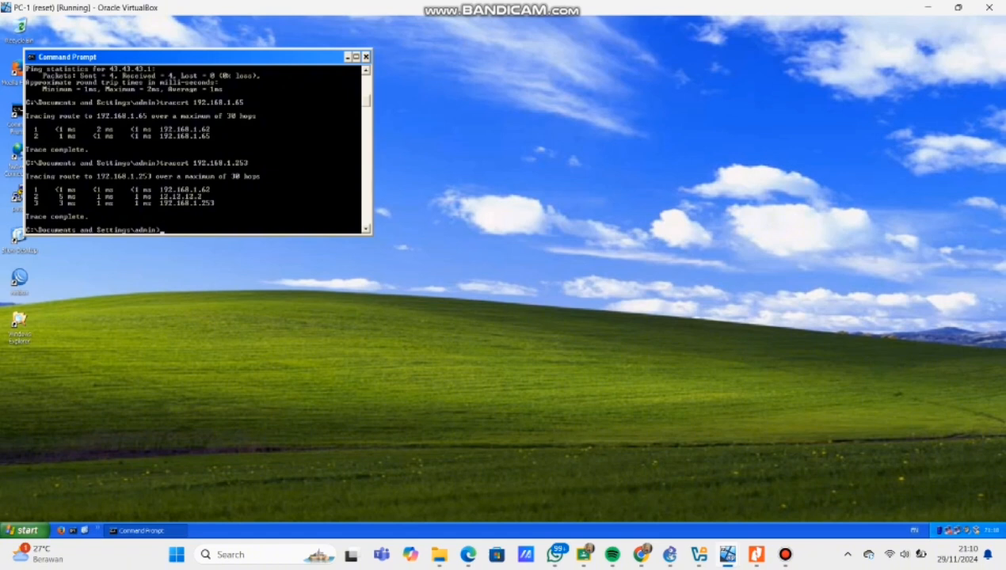
Step: Trace the route from PC-1 to the server address 43.43.43.1 with tracert
scroll(197, 149, down, 1)
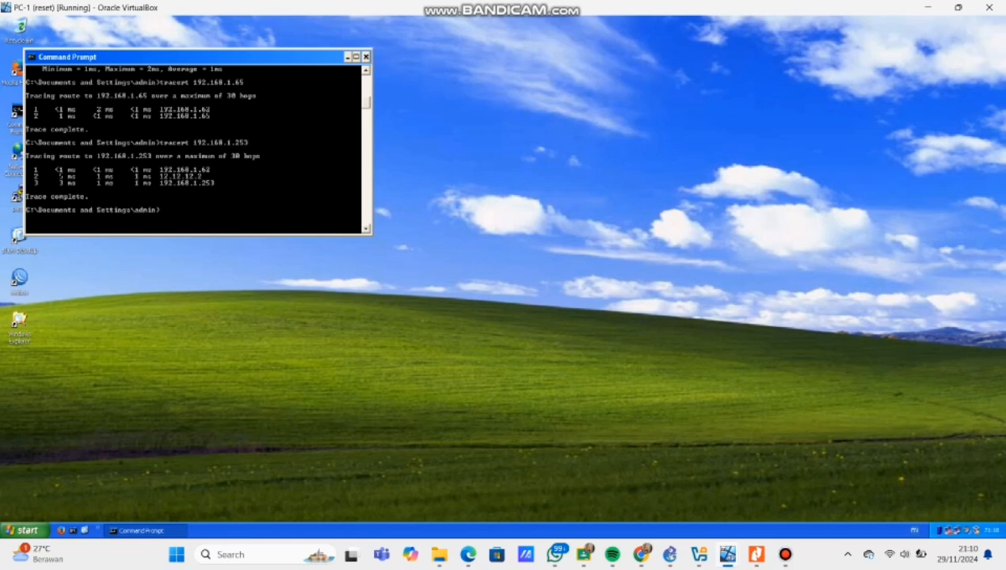
text(tracert 43.43.43.1)
key(Return)
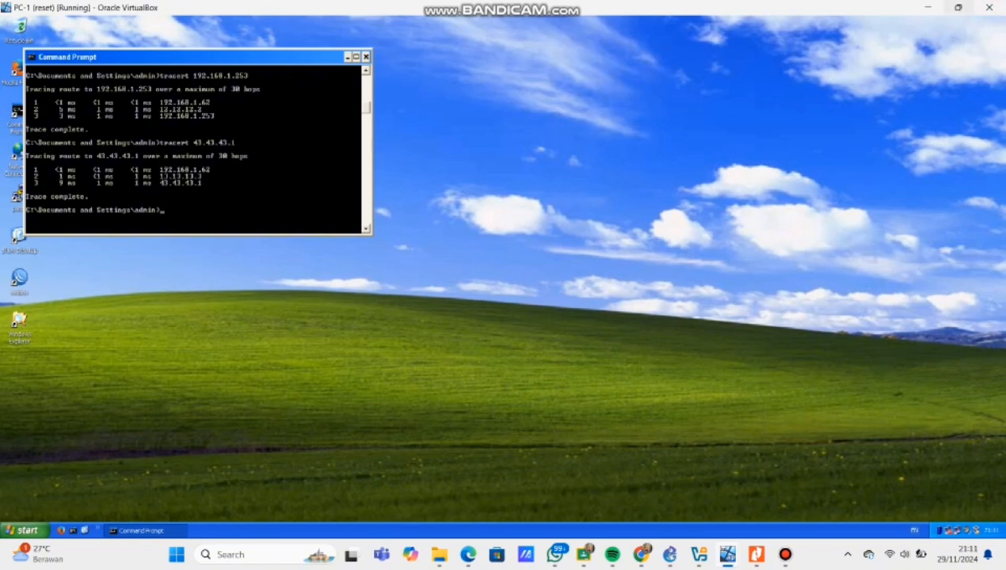
Step: Close PC-1's Command Prompt and restore its virtual machine window to normal size
mouse_move(959, 7)
click(365, 57)
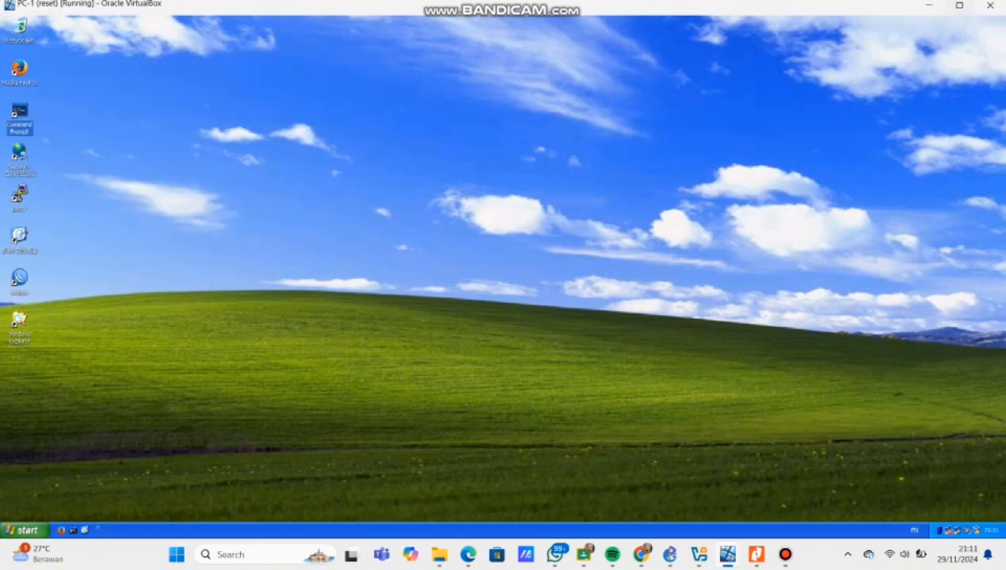
click(958, 7)
Step: Switch to the PC-3 virtual machine, maximise its window and close the WinBox session running in it
mouse_move(727, 554)
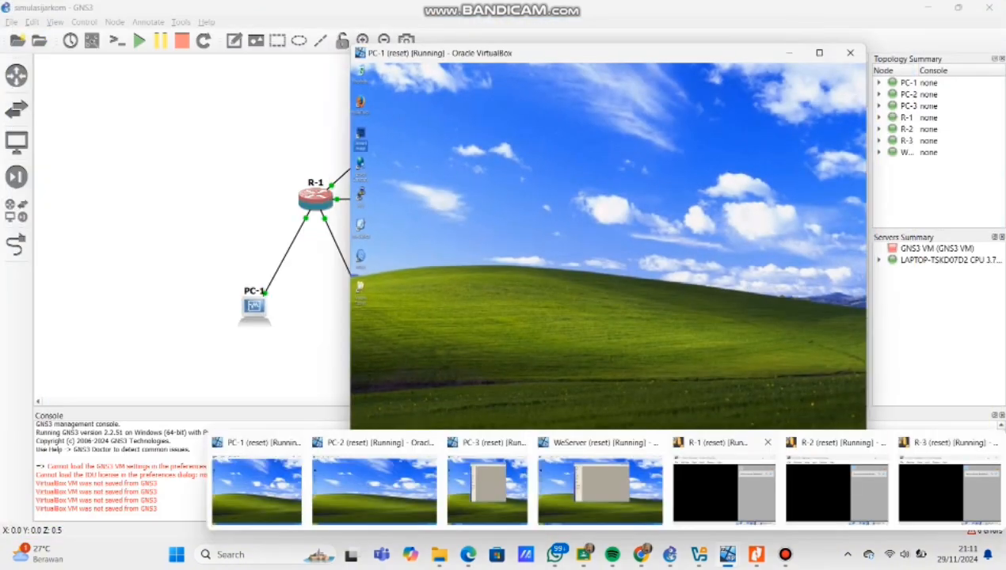
click(727, 555)
mouse_move(699, 555)
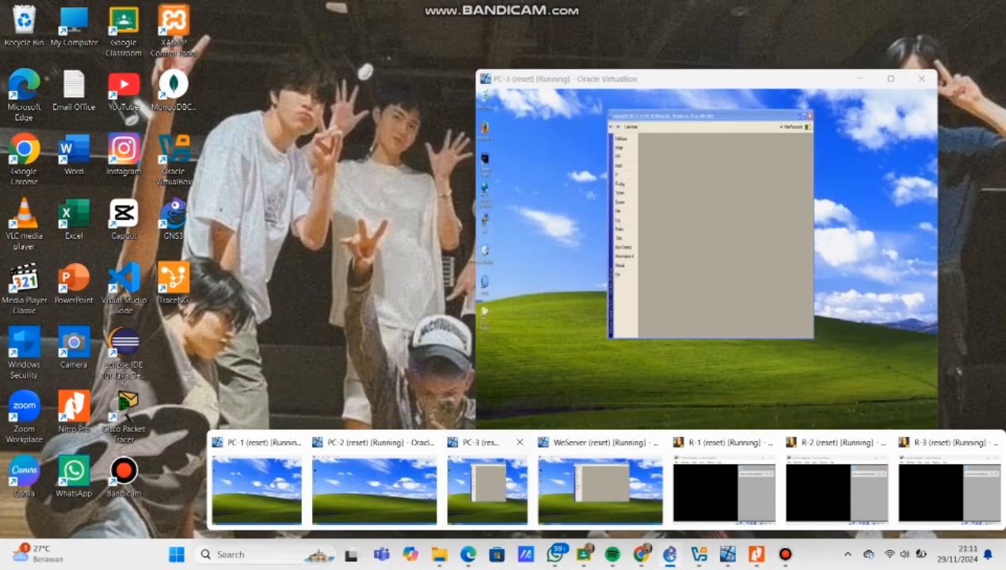
click(483, 487)
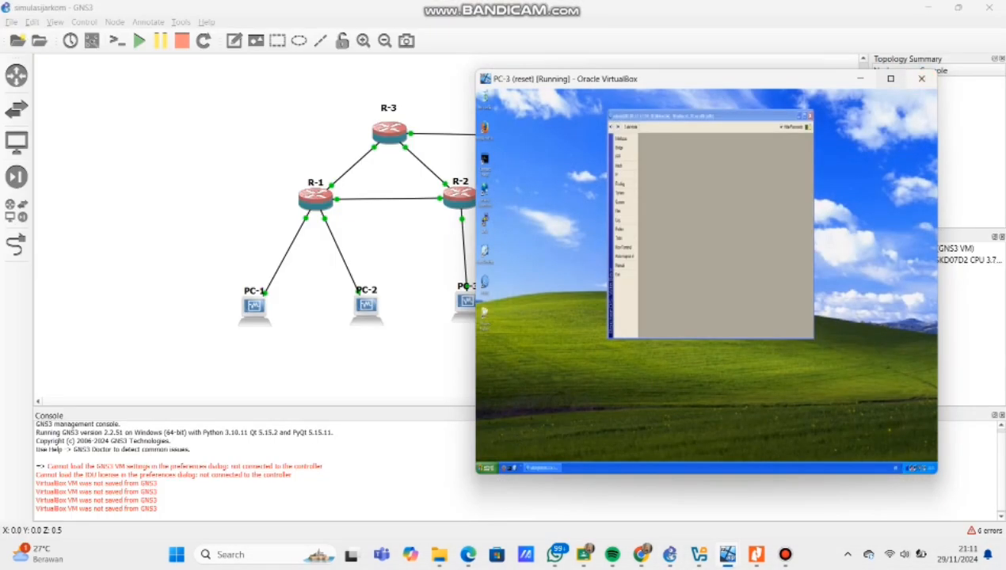
mouse_move(891, 78)
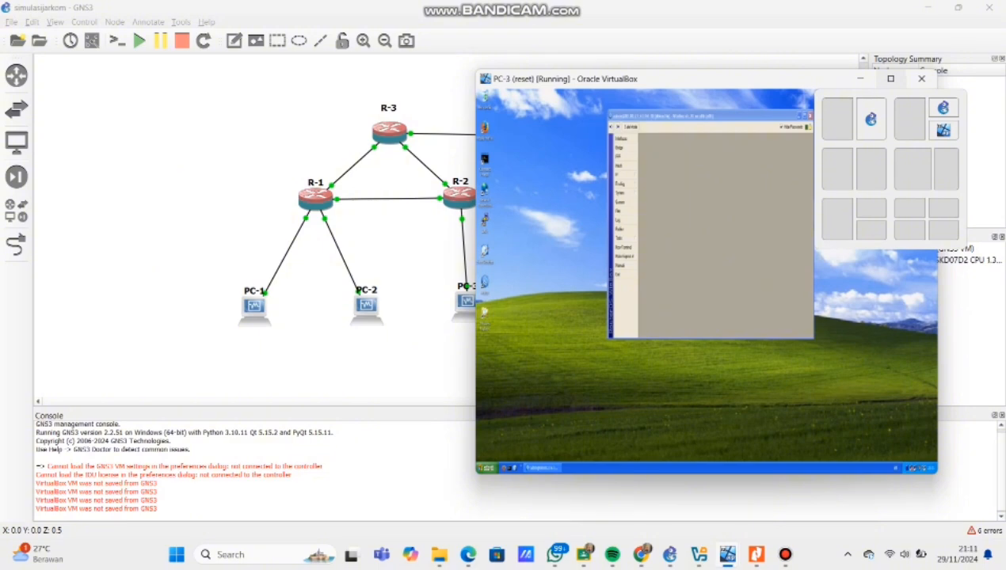
click(891, 78)
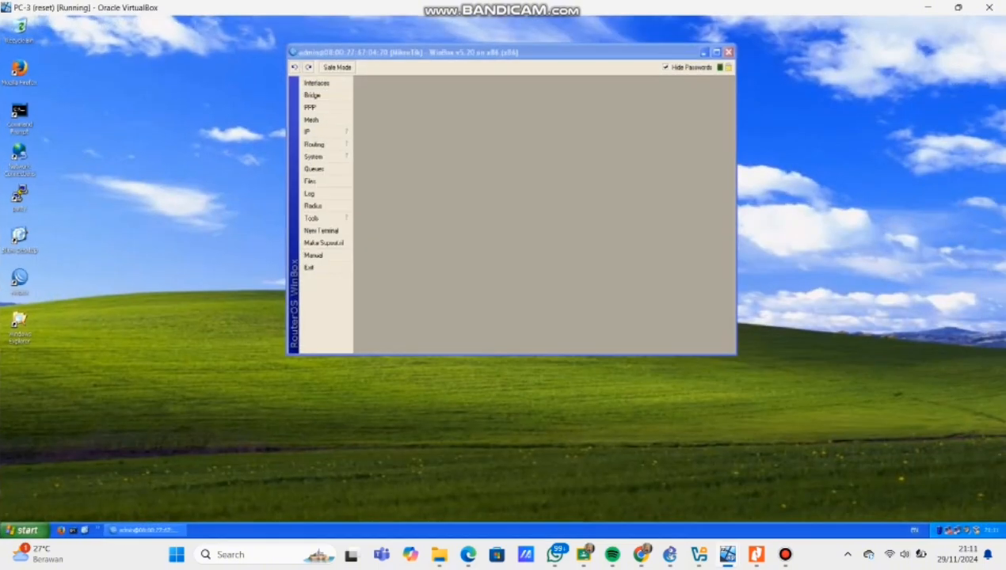
click(723, 51)
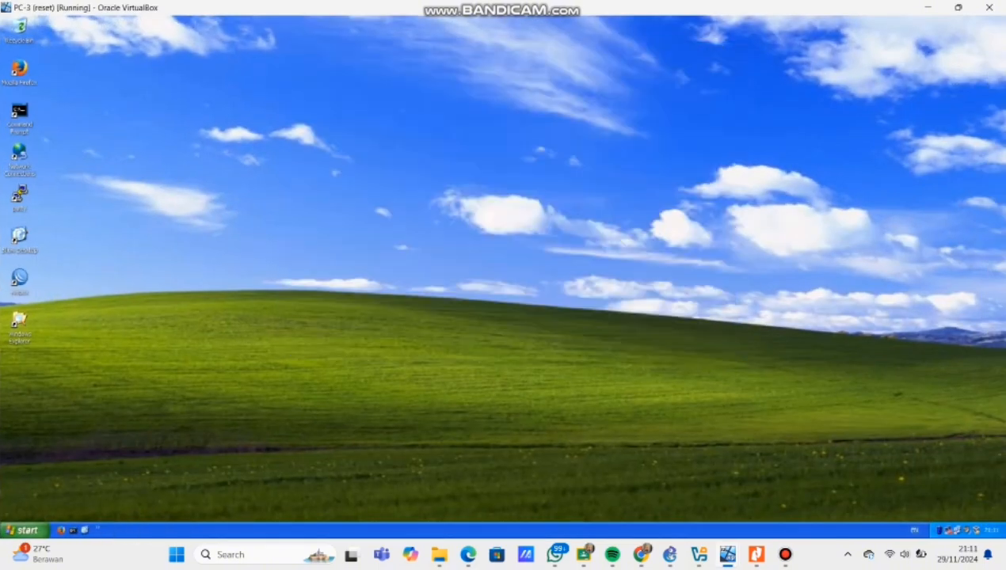
Step: Open Command Prompt on PC-3 and ping 192.168.1.1 and 43.43.43.1 to test connectivity
double_click(19, 115)
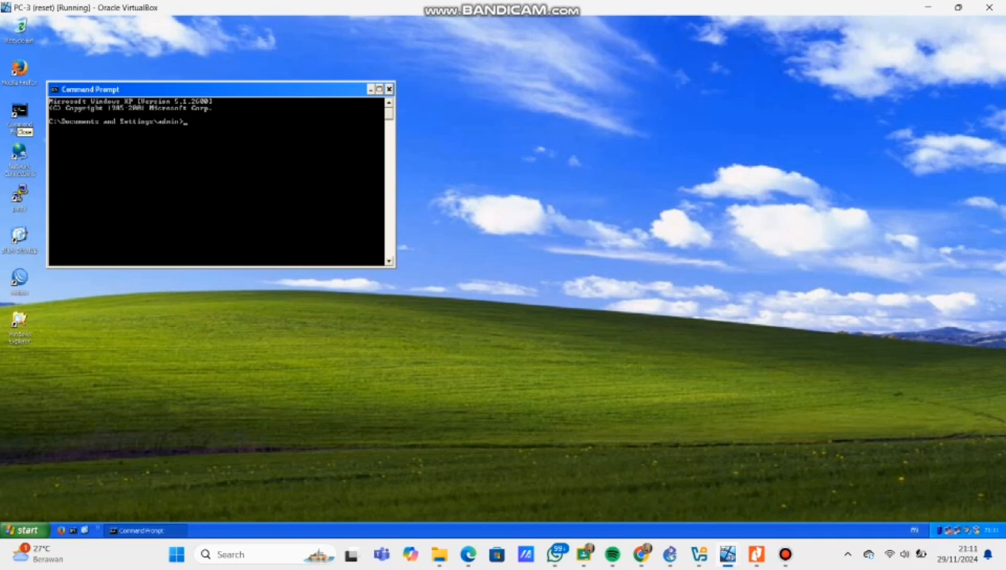
text(ping 192.168.1.6)
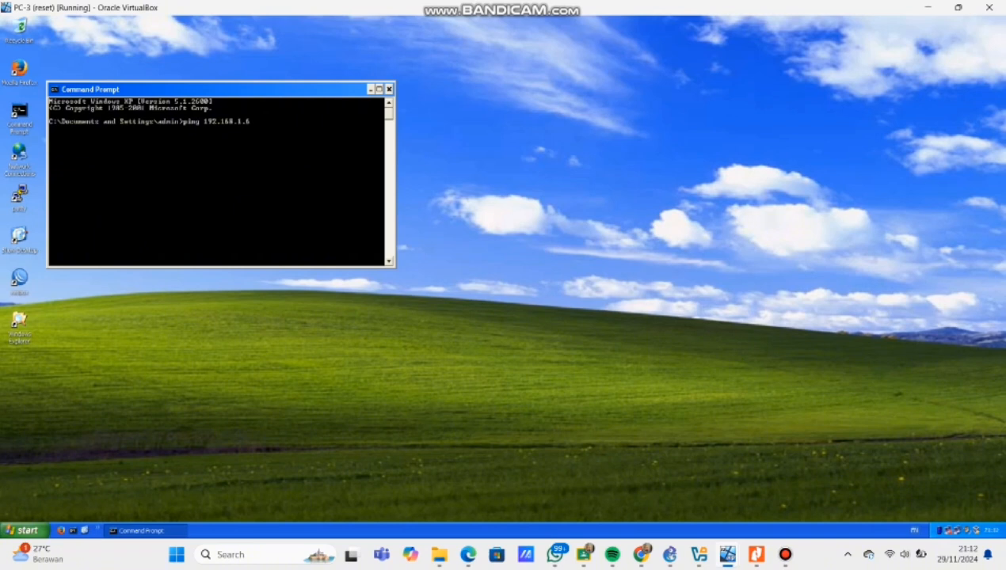
key(BackSpace)
text(1)
key(Return)
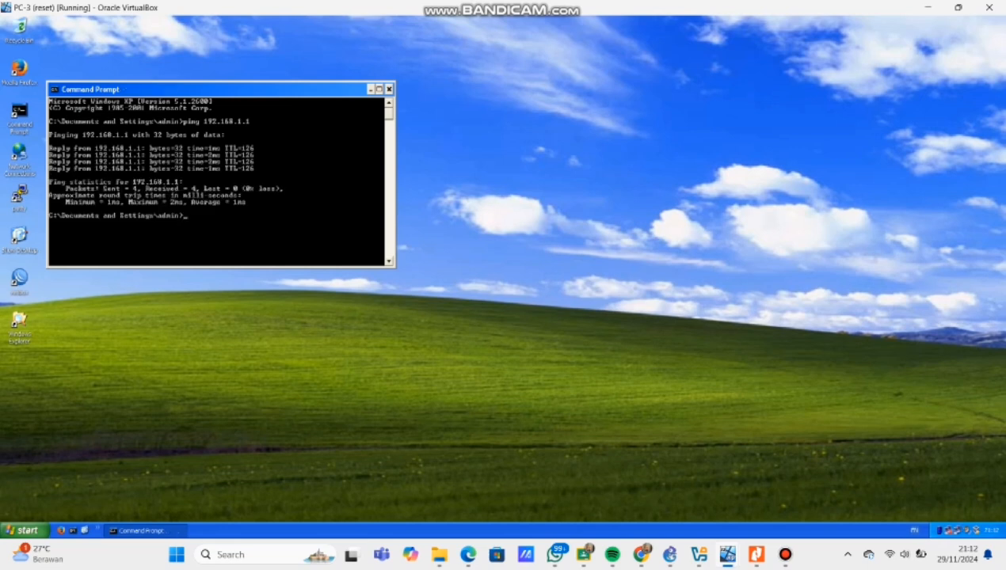
text(ping 43.43.43.1)
key(Return)
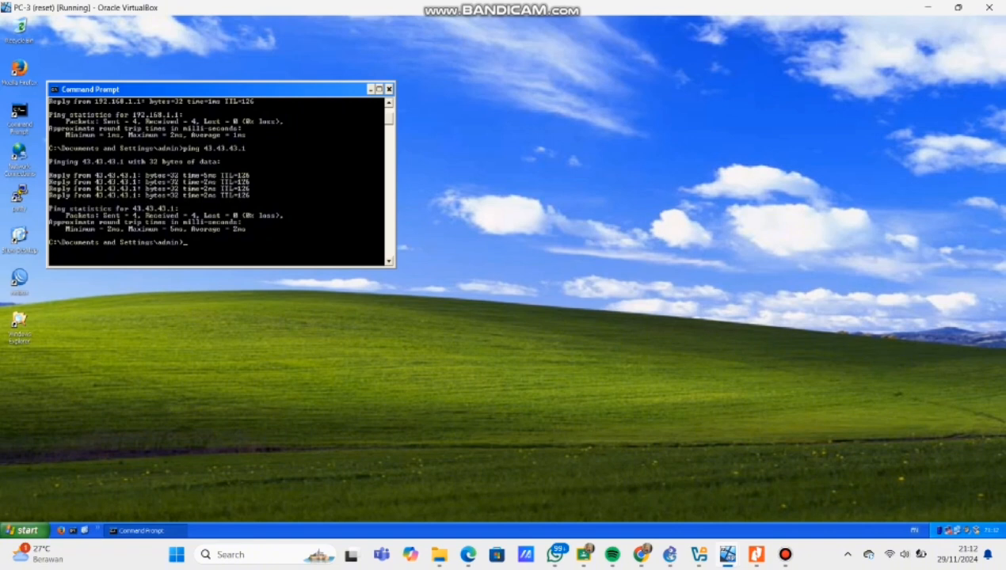
Step: Trace the routes from PC-3 to 192.168.1.1 and 43.43.43.1 with tracert
scroll(218, 174, down, 1)
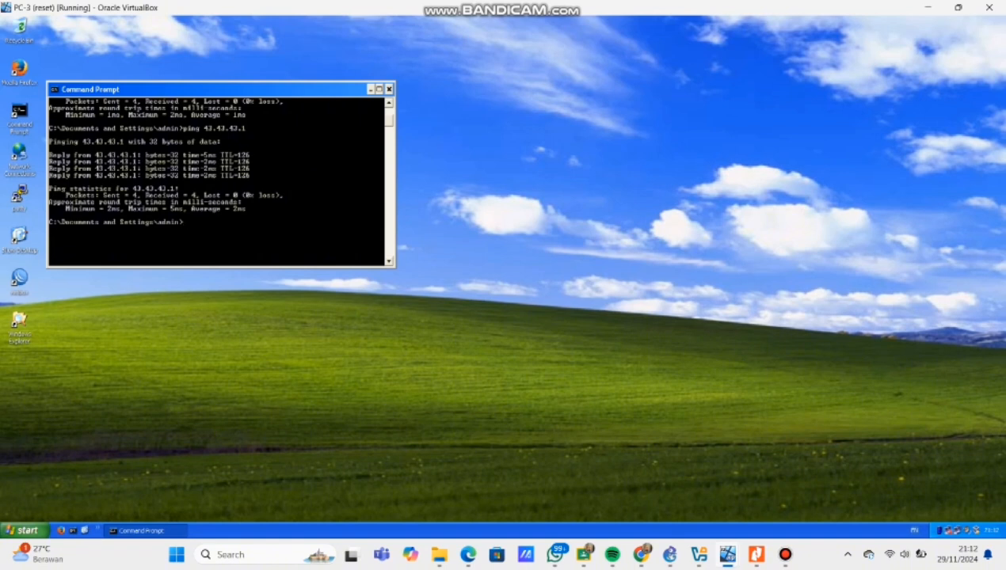
text(tracert)
scroll(218, 178, up, 2)
scroll(219, 181, up, 3)
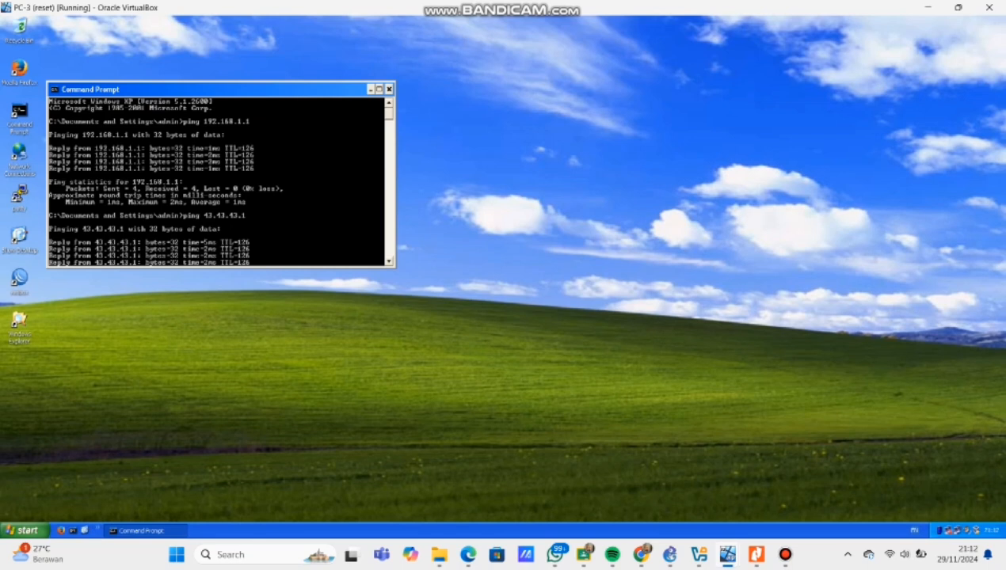
scroll(218, 181, down, 5)
text(17)
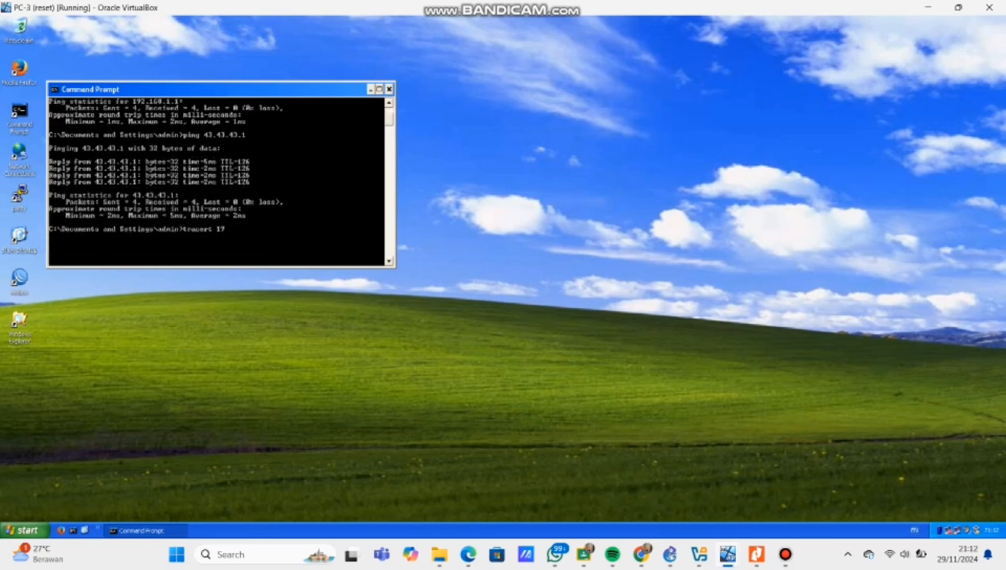
text(2.168.1.1)
key(Return)
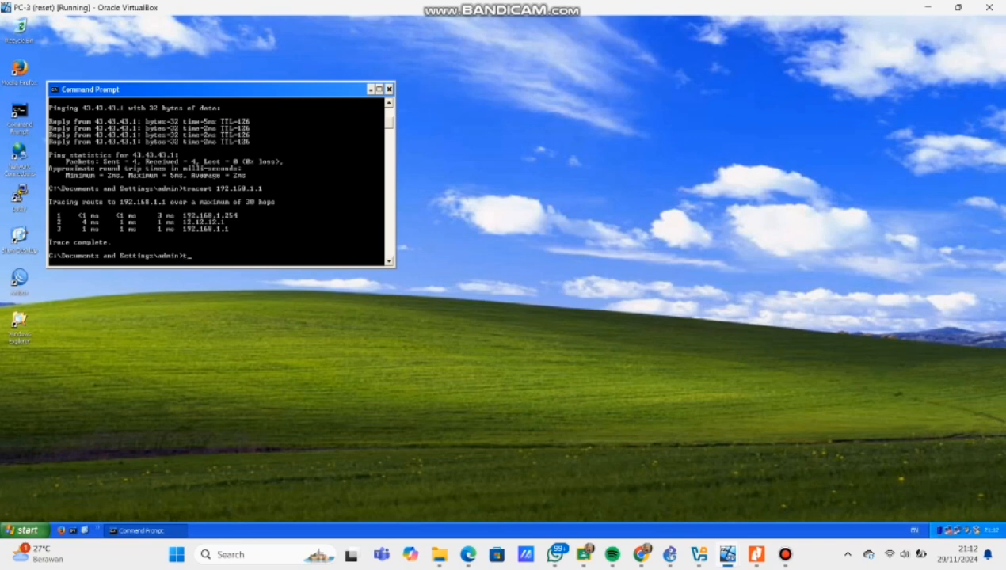
text(racert 43.43.43.1)
key(Return)
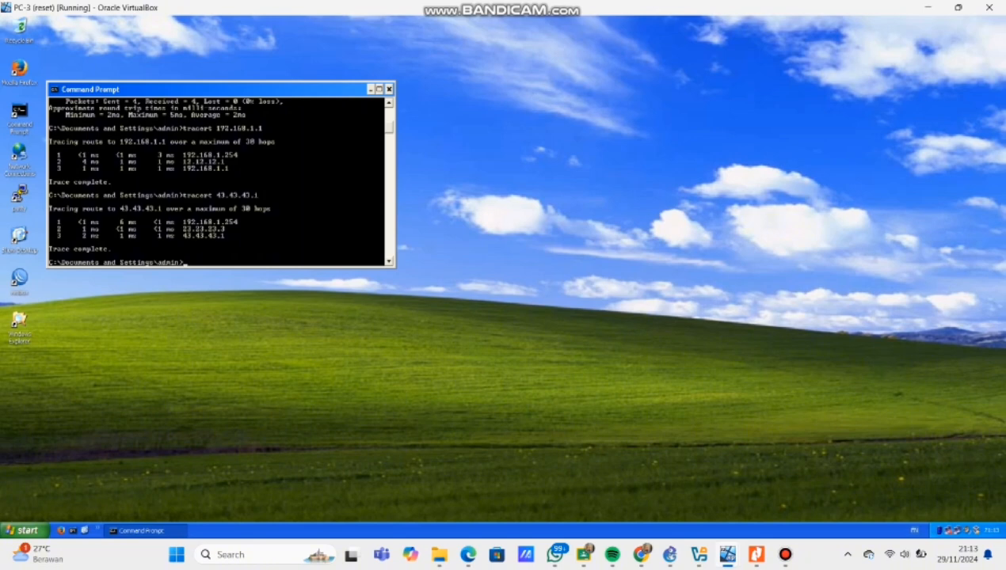
Step: Close PC-3's Command Prompt, then restore and minimise its virtual machine window to return to the GNS3 topology
click(388, 90)
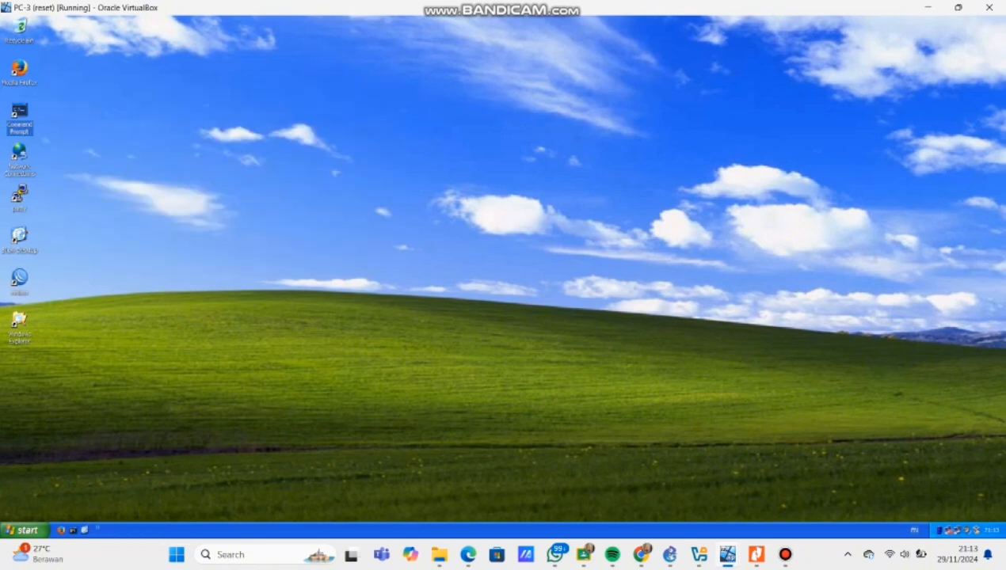
click(958, 7)
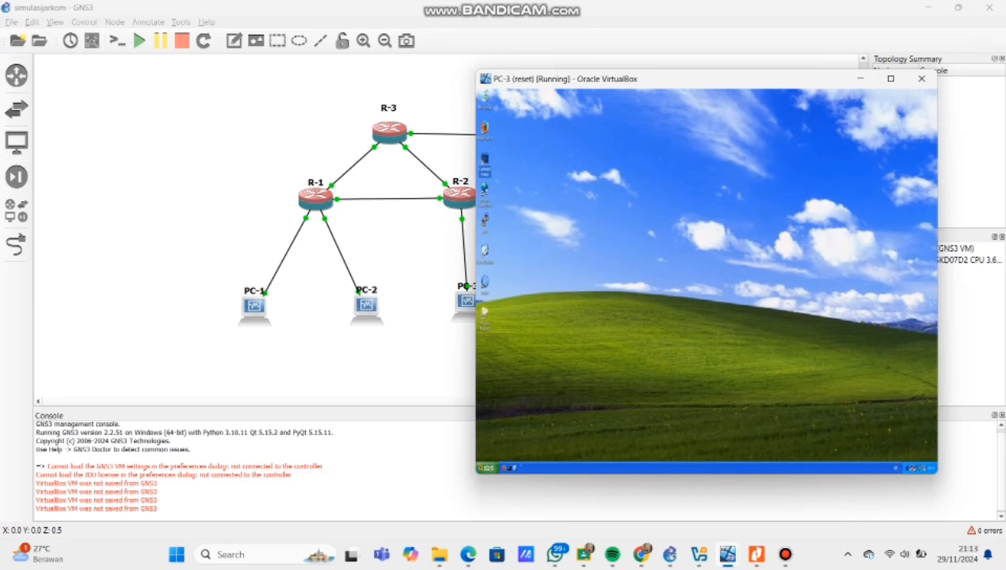
click(861, 78)
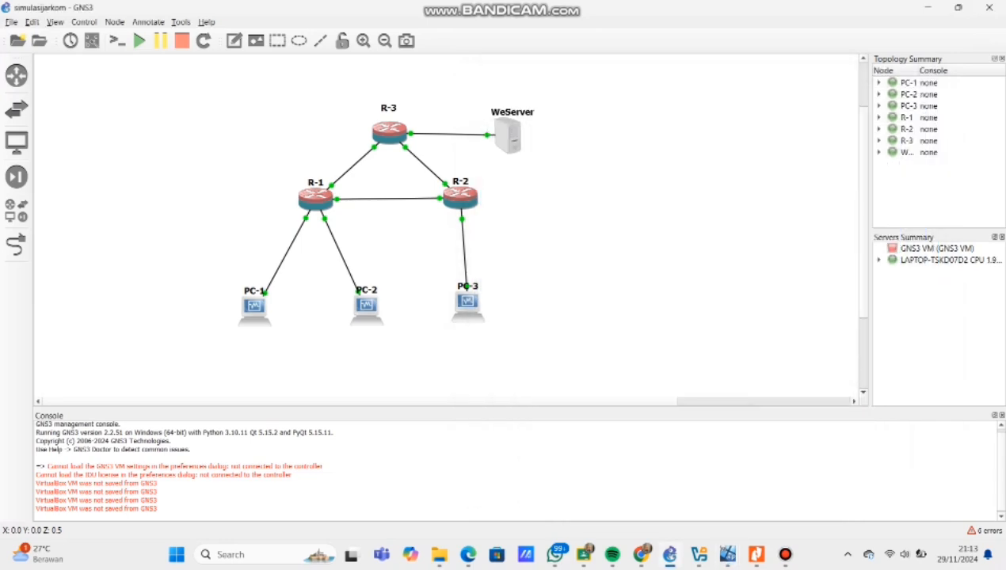